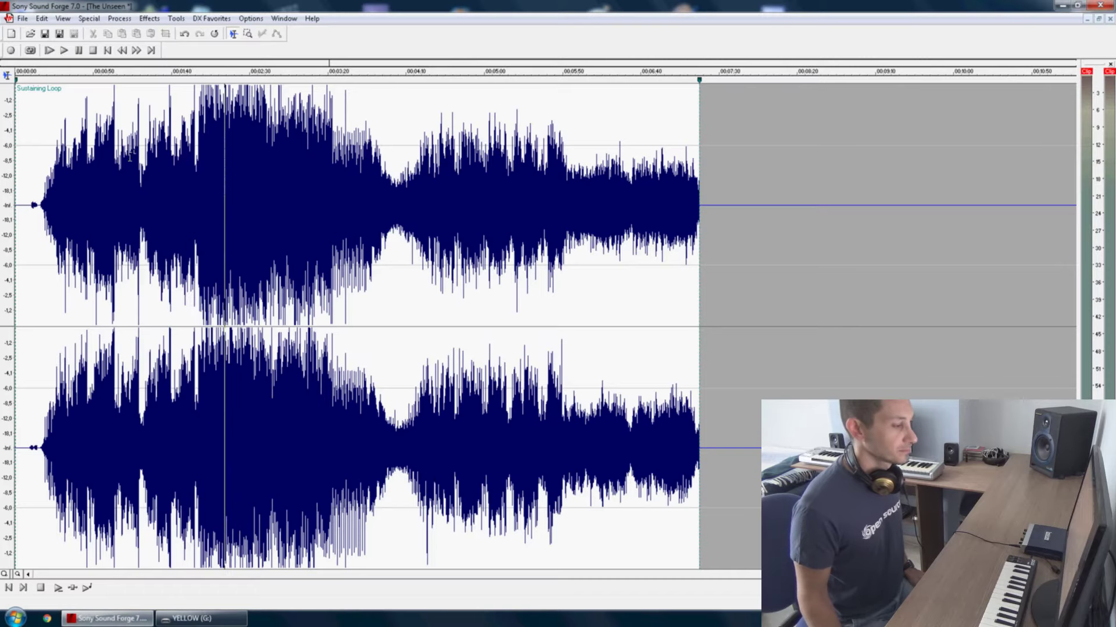
# Play the loudest part of The Unseen and reset the clip indicators to check its peak level
pyautogui.click(221, 330)
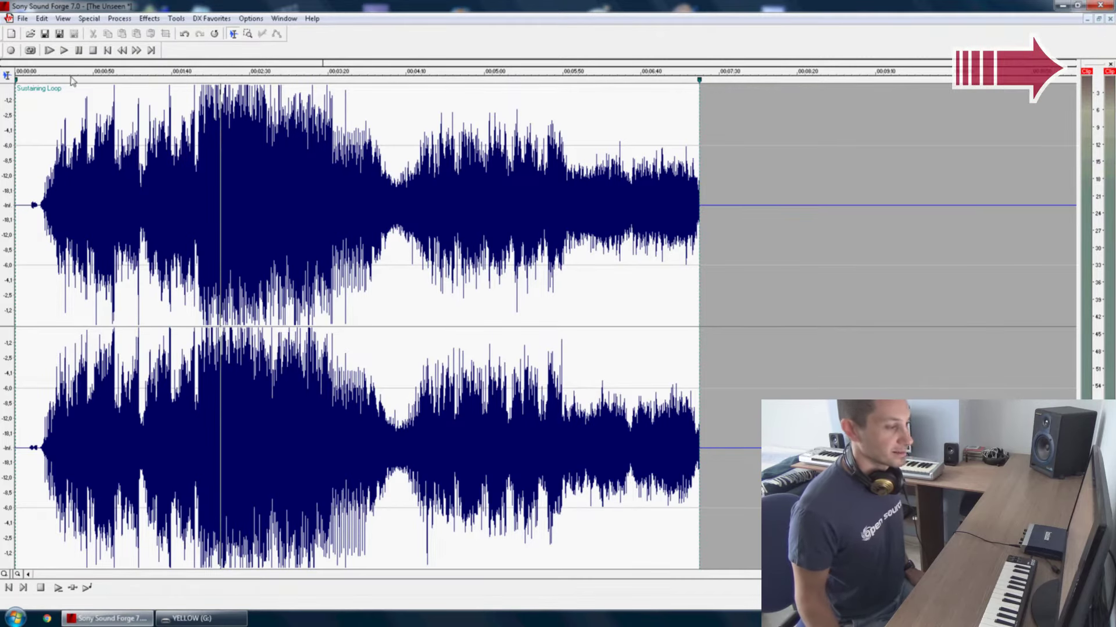
pyautogui.click(64, 51)
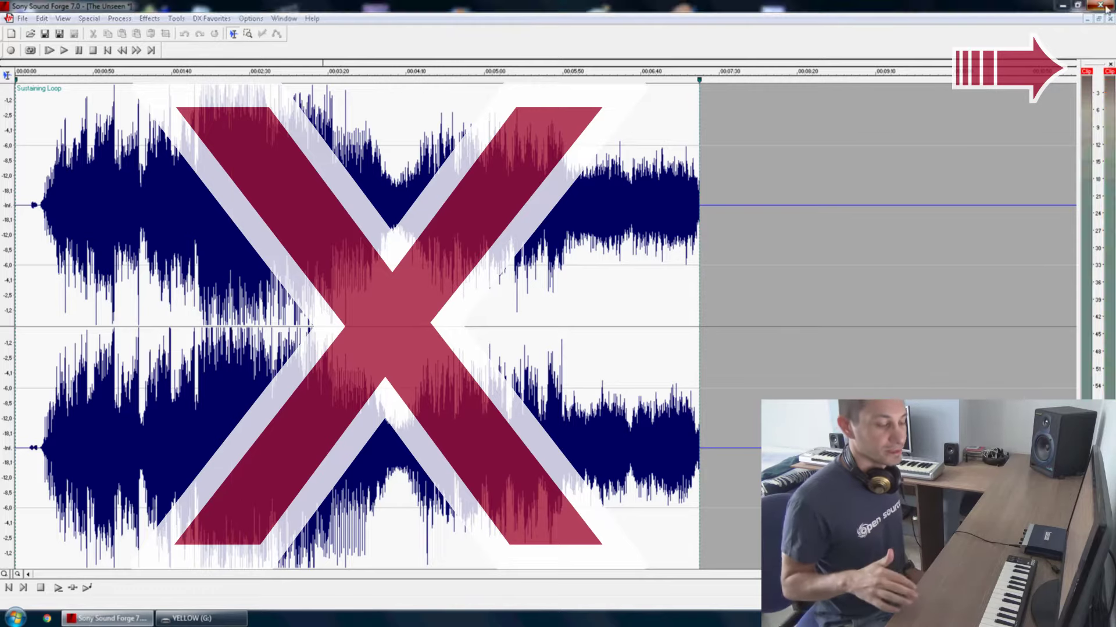
pyautogui.click(1086, 73)
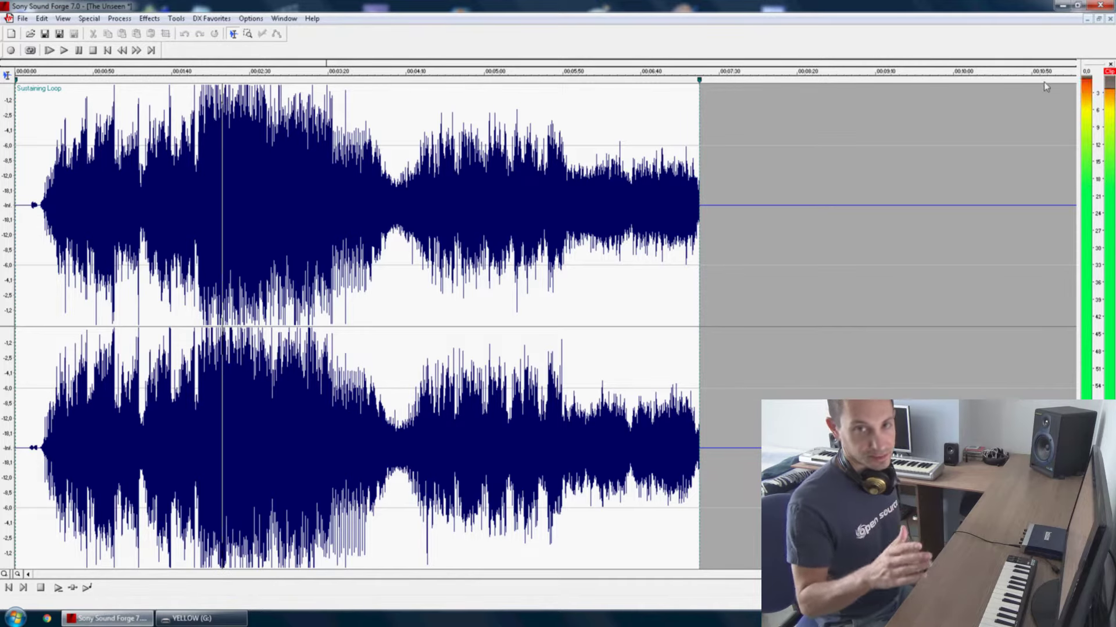
pyautogui.click(64, 51)
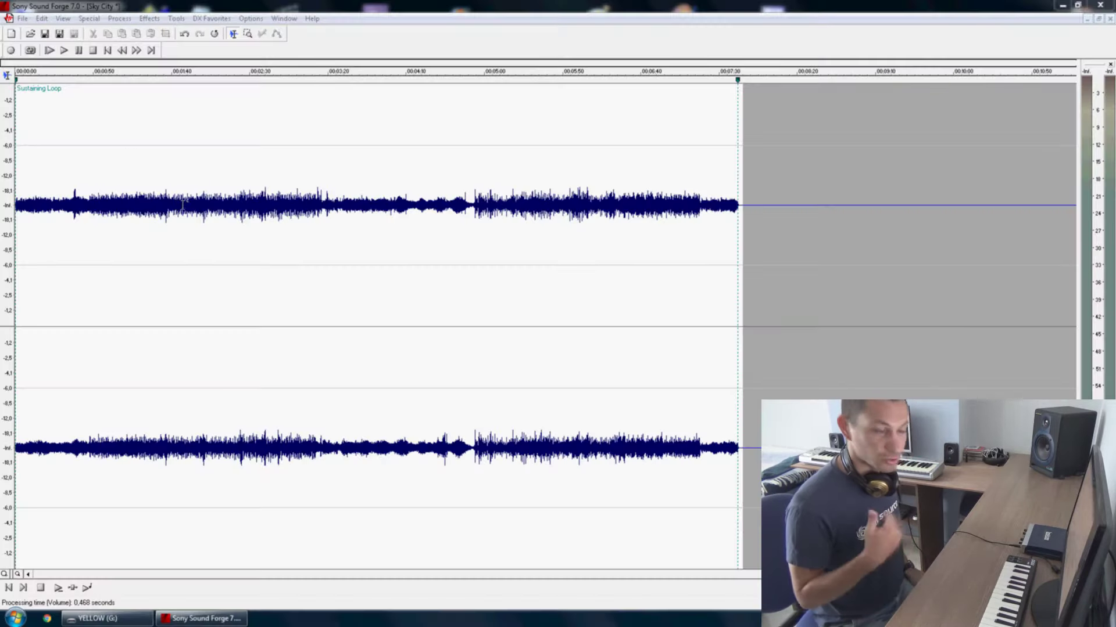
# Play a passage of the low-level Sky City waveform to check its volume, and stop playback
pyautogui.click(211, 157)
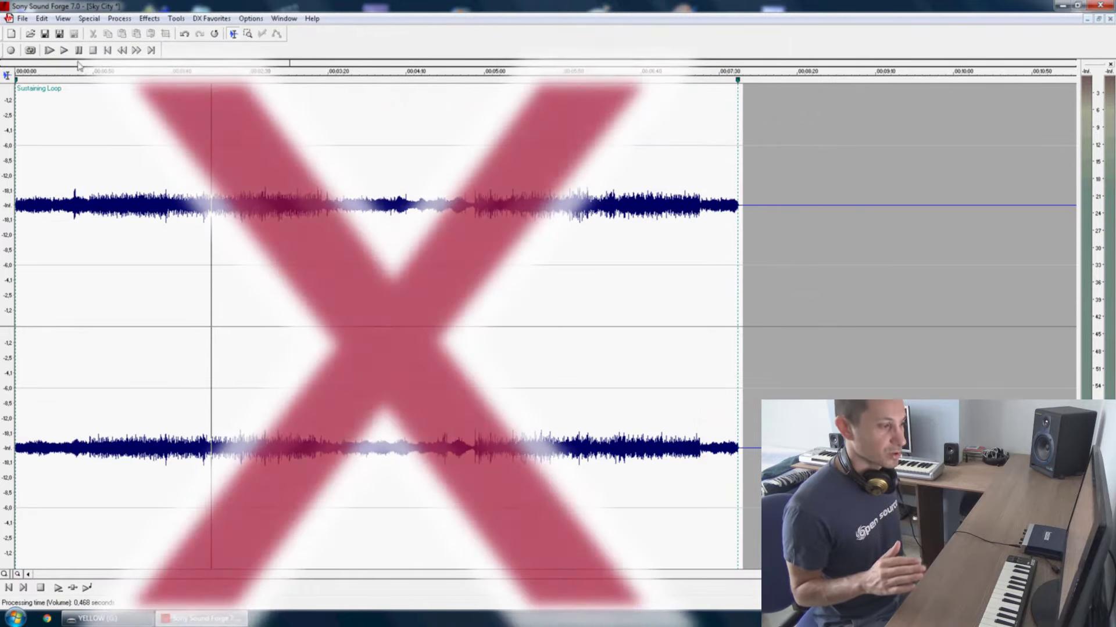
pyautogui.click(64, 50)
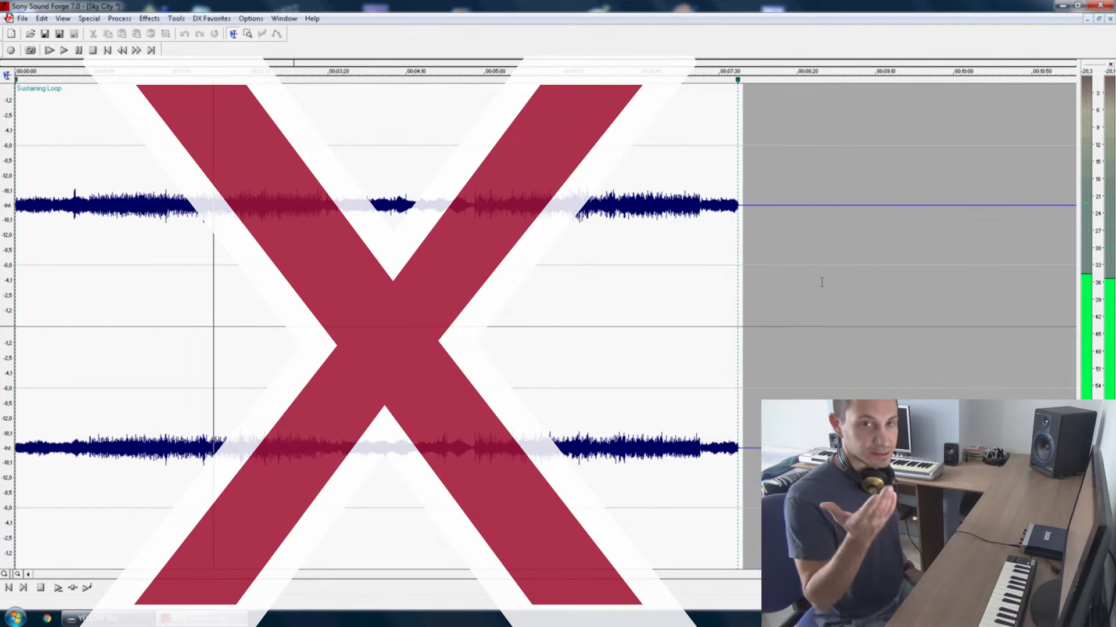
pyautogui.press('space')
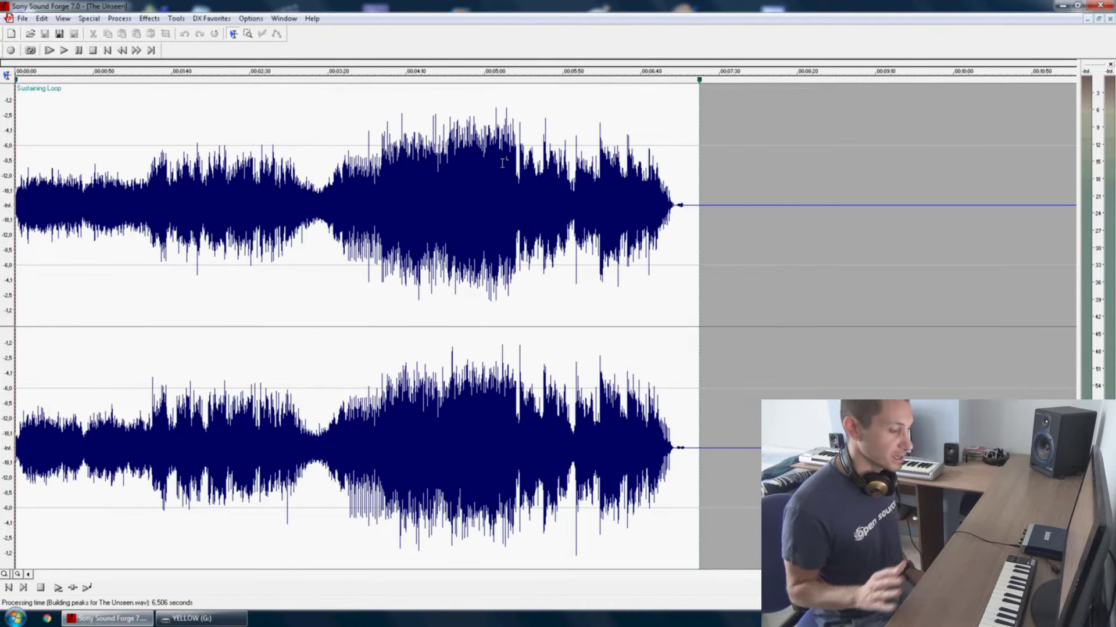
# Play the loudest section of The Unseen twice to check its headroom, stop playback and close the file
pyautogui.click(474, 287)
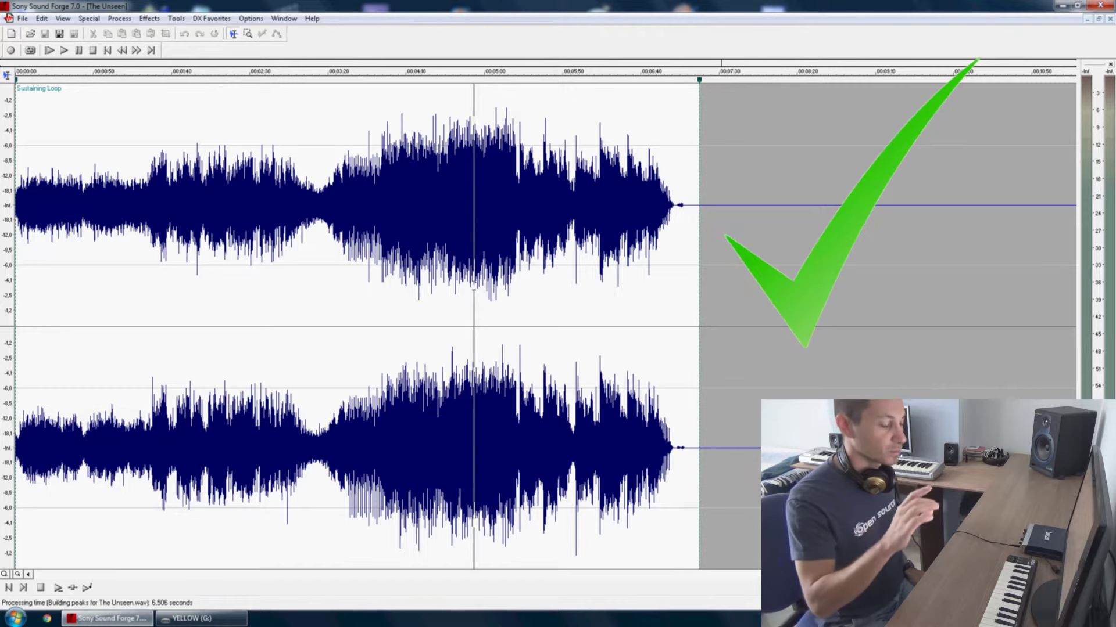
pyautogui.press('space')
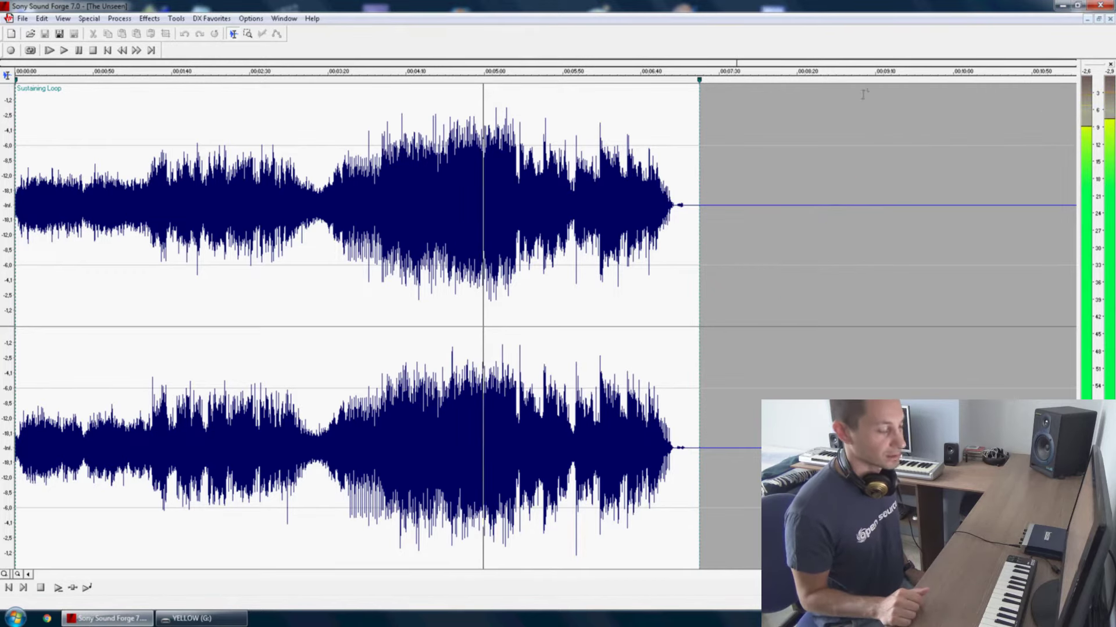
pyautogui.press('space')
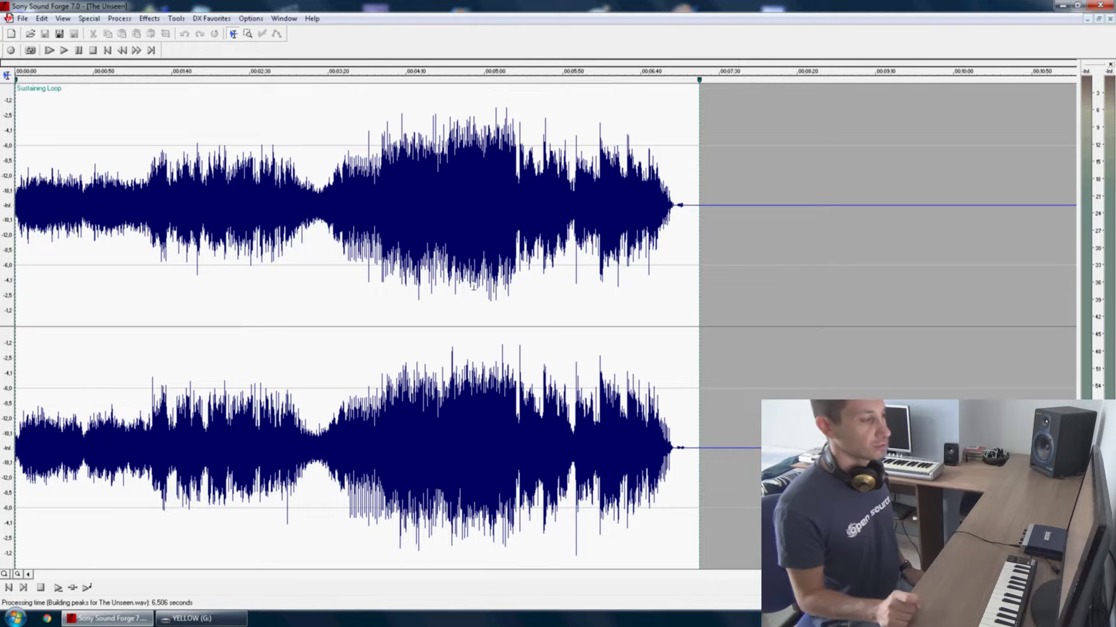
pyautogui.click(473, 286)
pyautogui.click(64, 50)
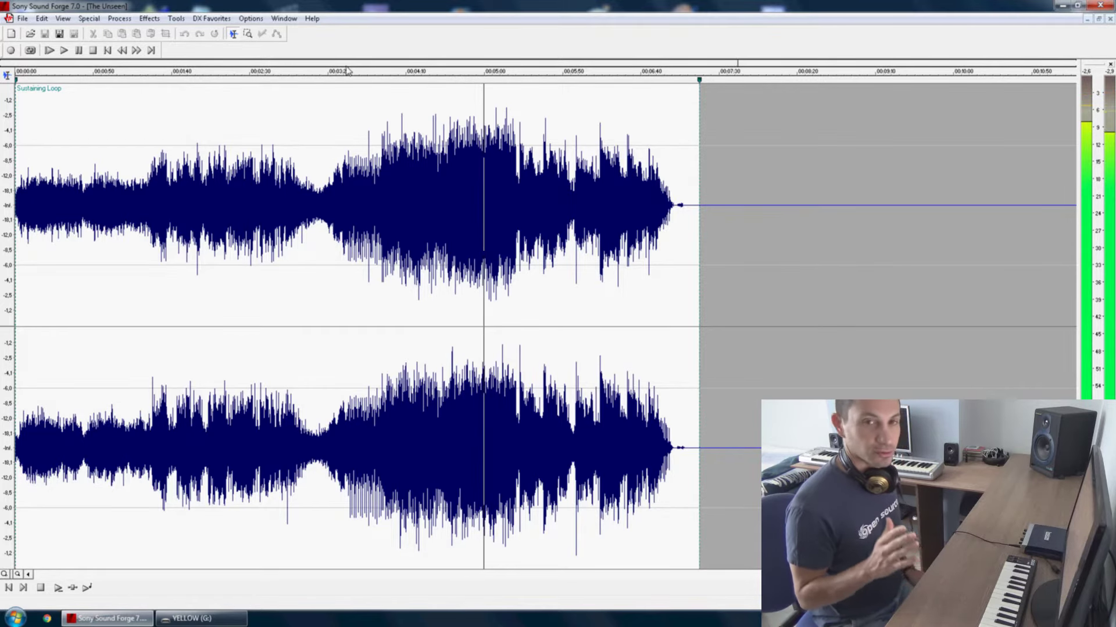
pyautogui.click(93, 51)
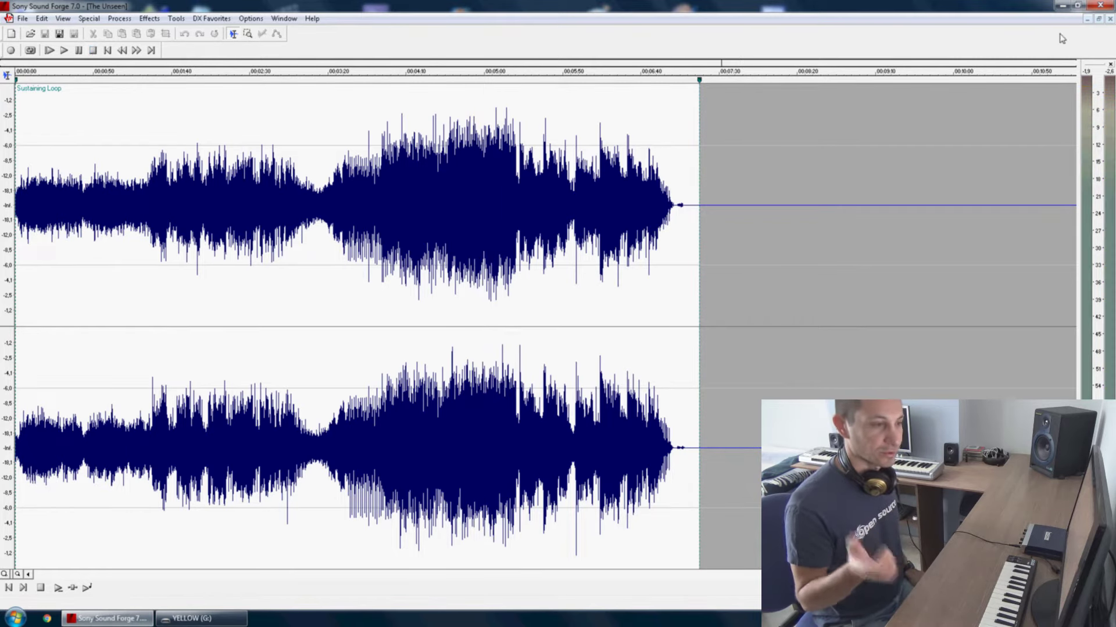
pyautogui.click(1110, 18)
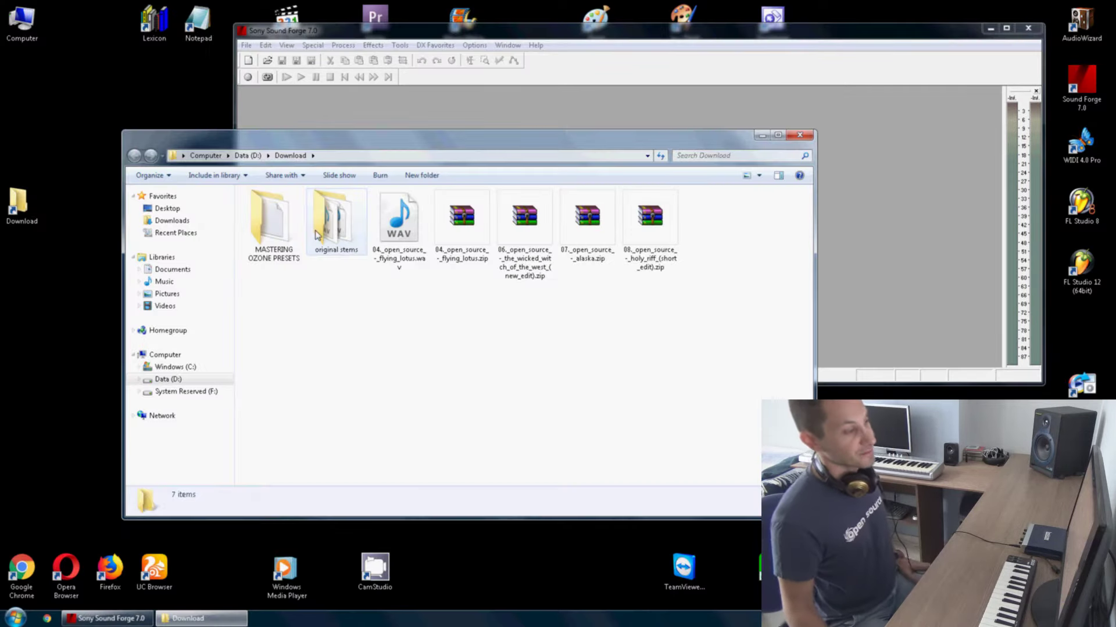
# Load the WAV files from the "original stems" folder into Sound Forge and maximize its window
pyautogui.doubleClick(325, 232)
pyautogui.moveTo(354, 327); pyautogui.dragTo(269, 210)
pyautogui.click(349, 299)
pyautogui.moveTo(329, 193); pyautogui.dragTo(495, 192)
pyautogui.moveTo(416, 311); pyautogui.dragTo(284, 204)
pyautogui.moveTo(284, 210); pyautogui.dragTo(332, 114)
pyautogui.doubleClick(415, 31)
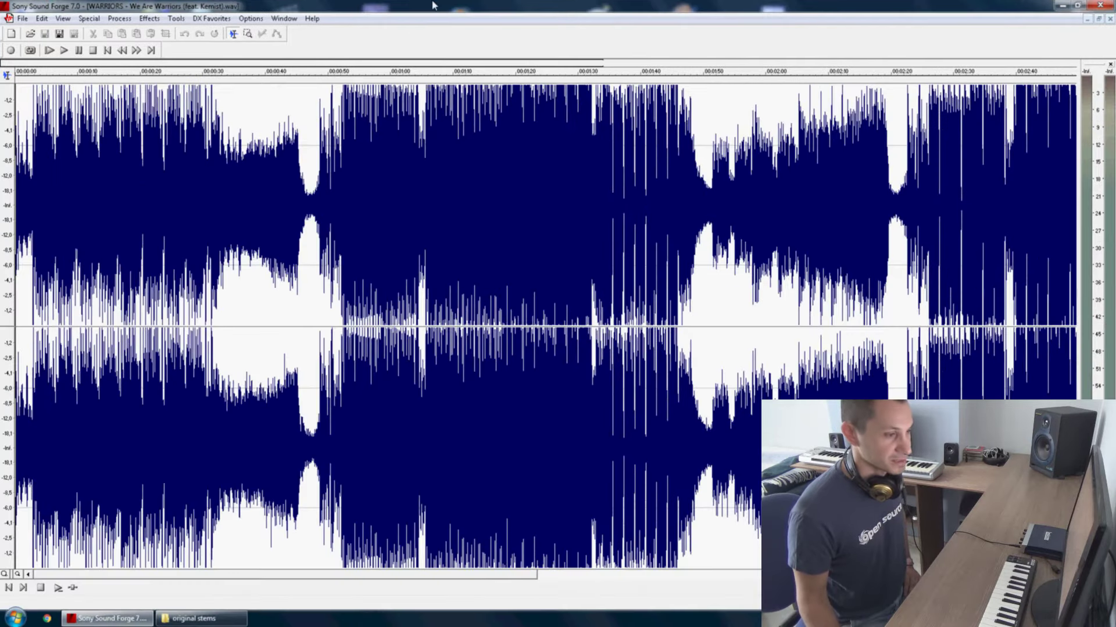
# Play the dense section of We Are Warriors with the entire waveform in view, and stop playback
pyautogui.click(459, 289)
pyautogui.press('space')
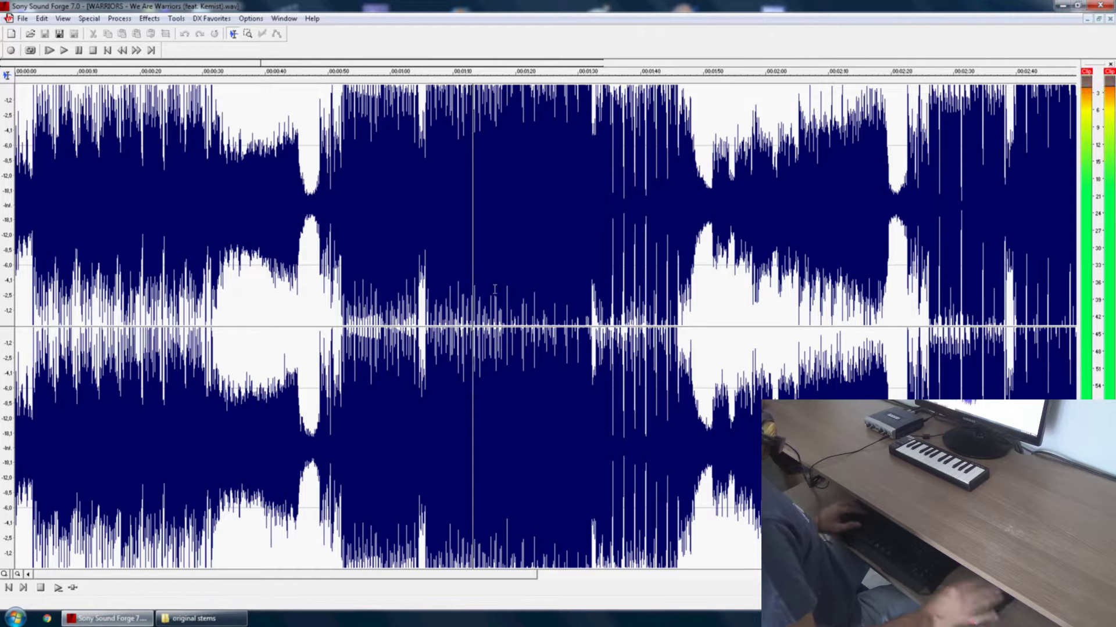
pyautogui.press('Down')
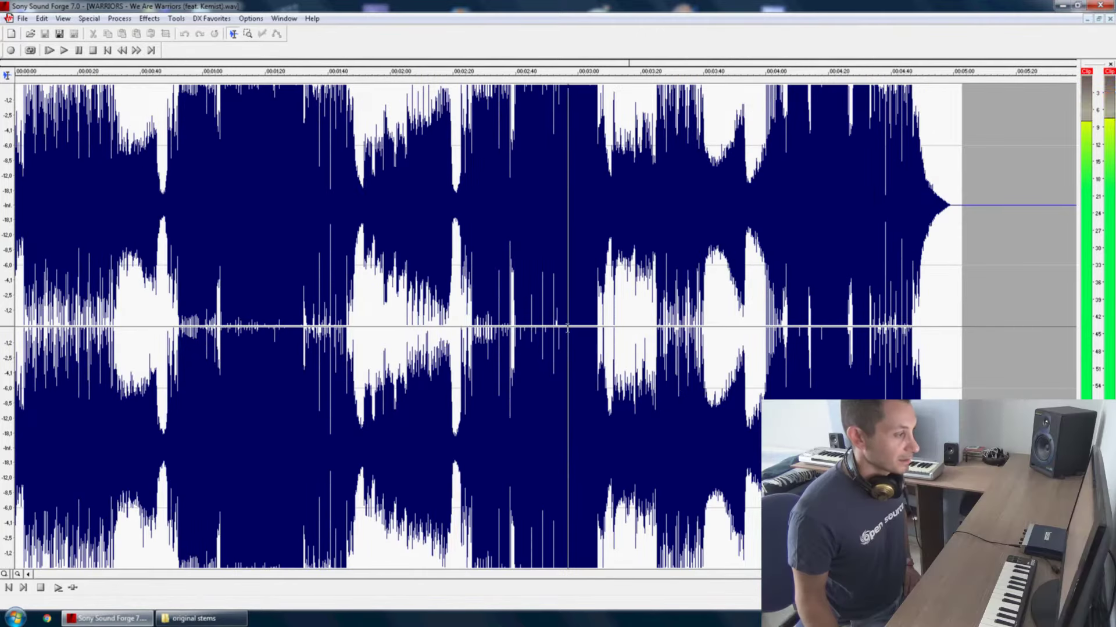
pyautogui.press('space')
# Close We Are Warriors, Loops.wav and the following stem file
pyautogui.click(1109, 18)
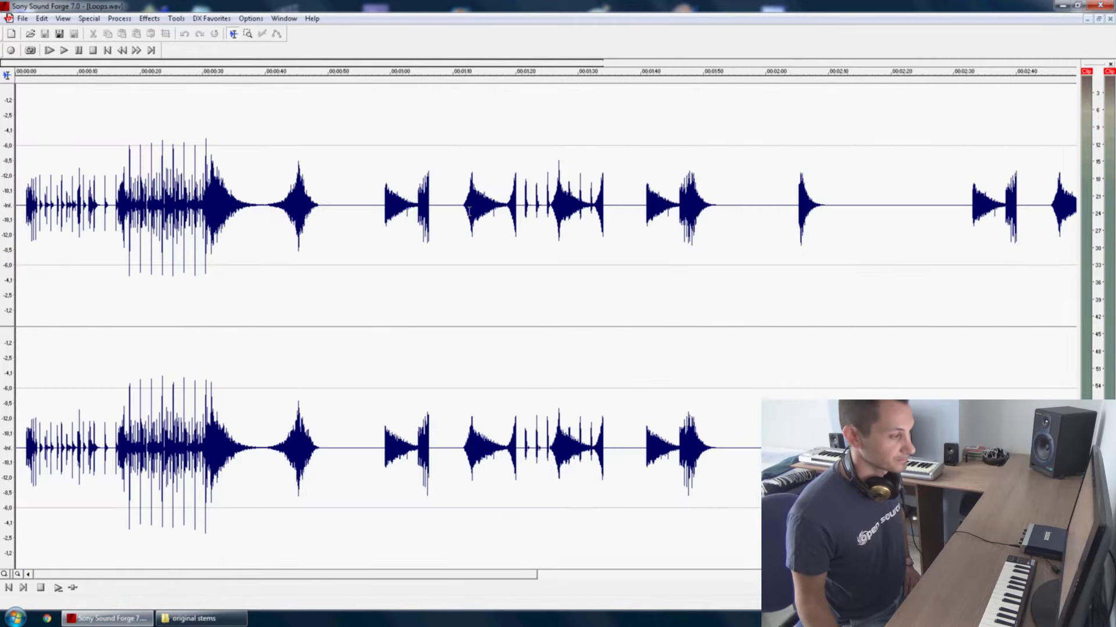
pyautogui.click(1109, 18)
pyautogui.hotkey('ctrl', 'F4')
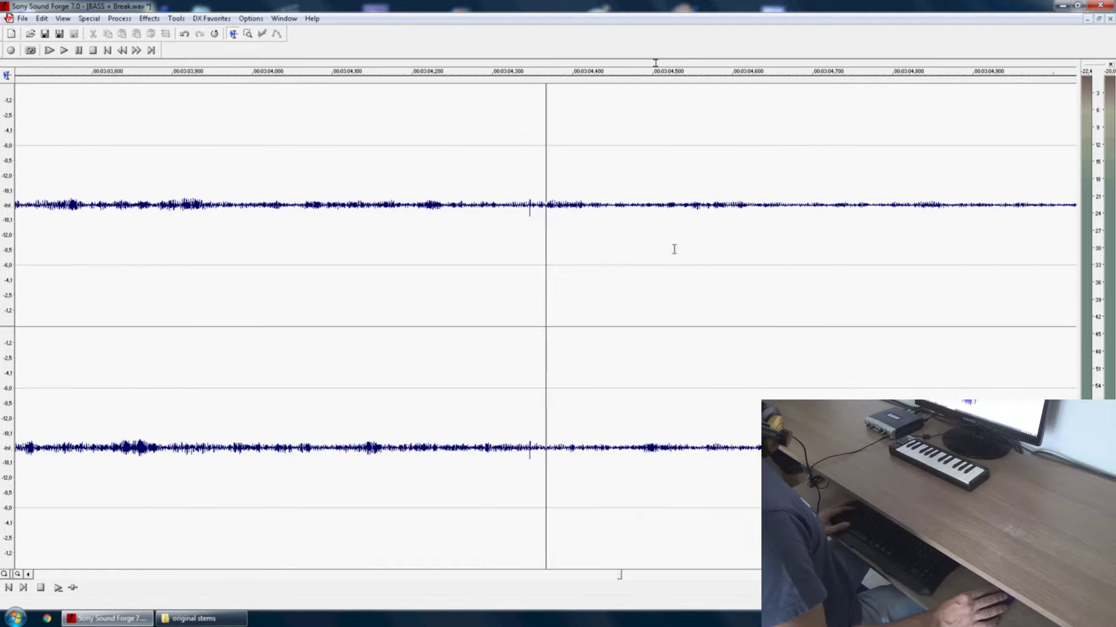
# Play the passage of BASS + Break.wav around the small spike near 3:04 to listen for the click
pyautogui.click(396, 238)
pyautogui.press('space')
pyautogui.click(288, 253)
pyautogui.press('space')
# Mute the tiny click spike near 3:04.3 in both channels of BASS + Break.wav and replay the passage
pyautogui.click(530, 216)
pyautogui.scroll(1, 528, 225)
pyautogui.scroll(4, 528, 226)
pyautogui.moveTo(503, 212); pyautogui.dragTo(414, 217)
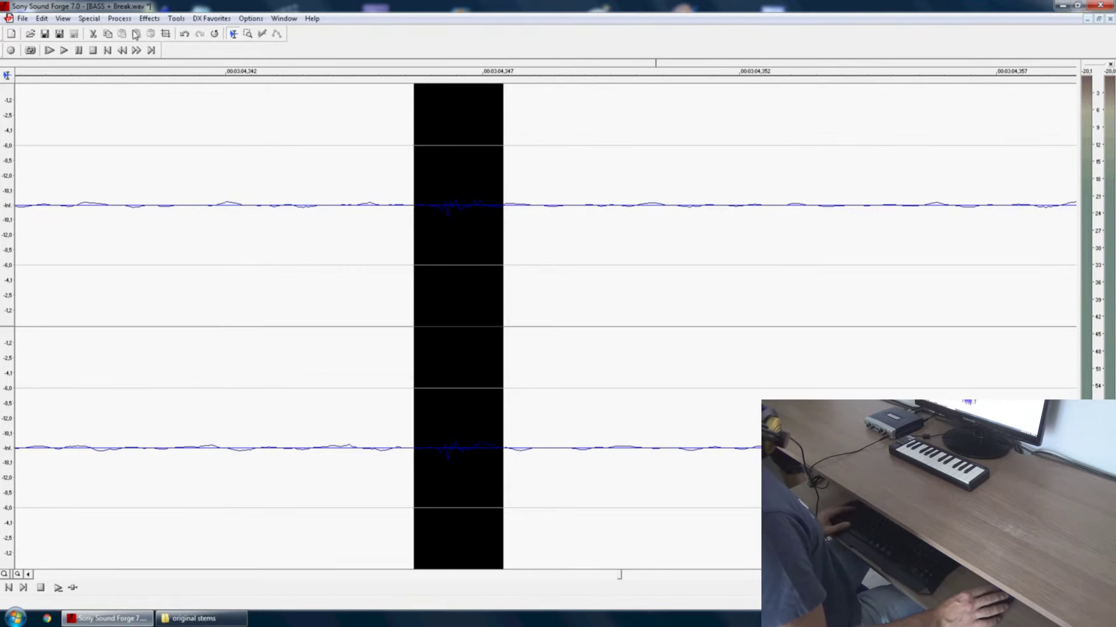
pyautogui.click(119, 18)
pyautogui.click(139, 135)
pyautogui.scroll(-7, 468, 291)
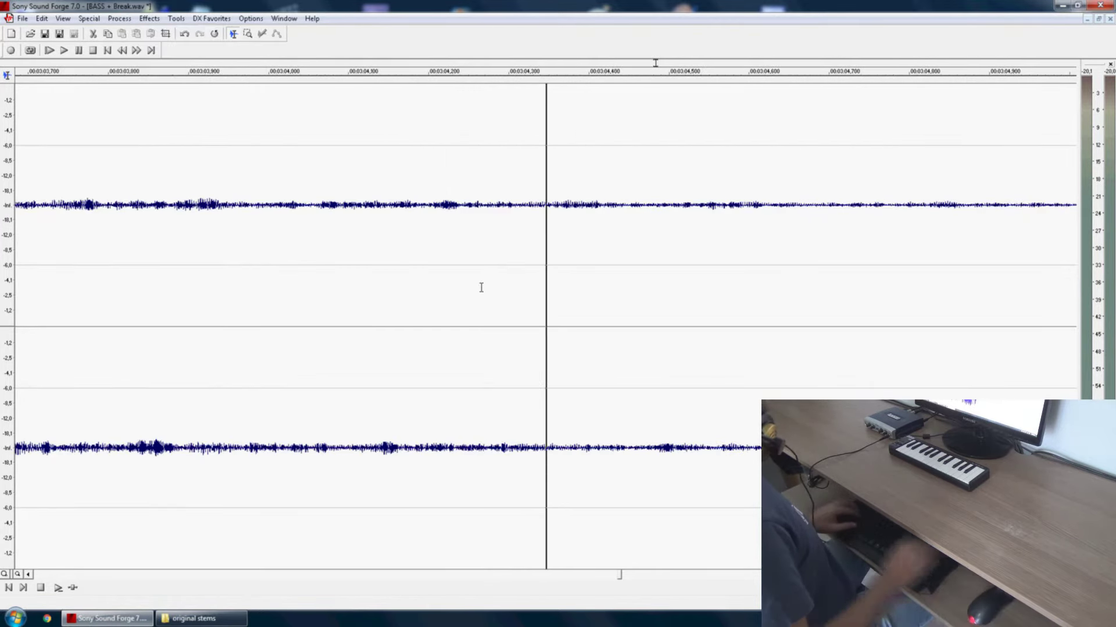
pyautogui.scroll(-1, 481, 286)
pyautogui.click(337, 267)
pyautogui.press('space')
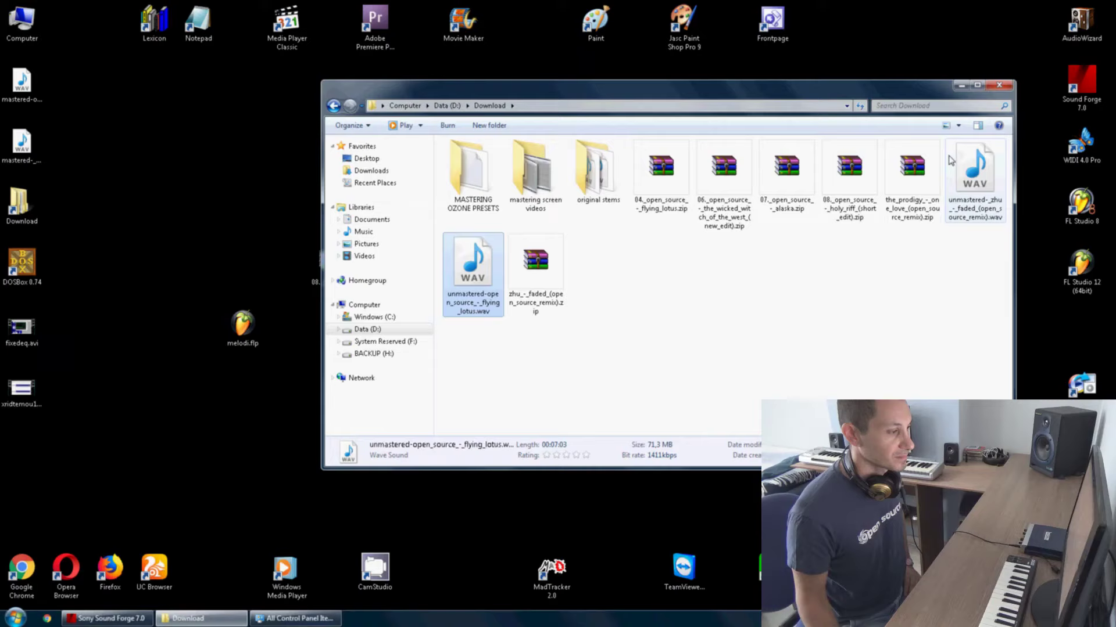
# Open unmastered-_zhu_-_faded_(open_source_remix).wav and delete the silence before the music starts
pyautogui.click(988, 176)
pyautogui.moveTo(321, 469); pyautogui.dragTo(359, 324)
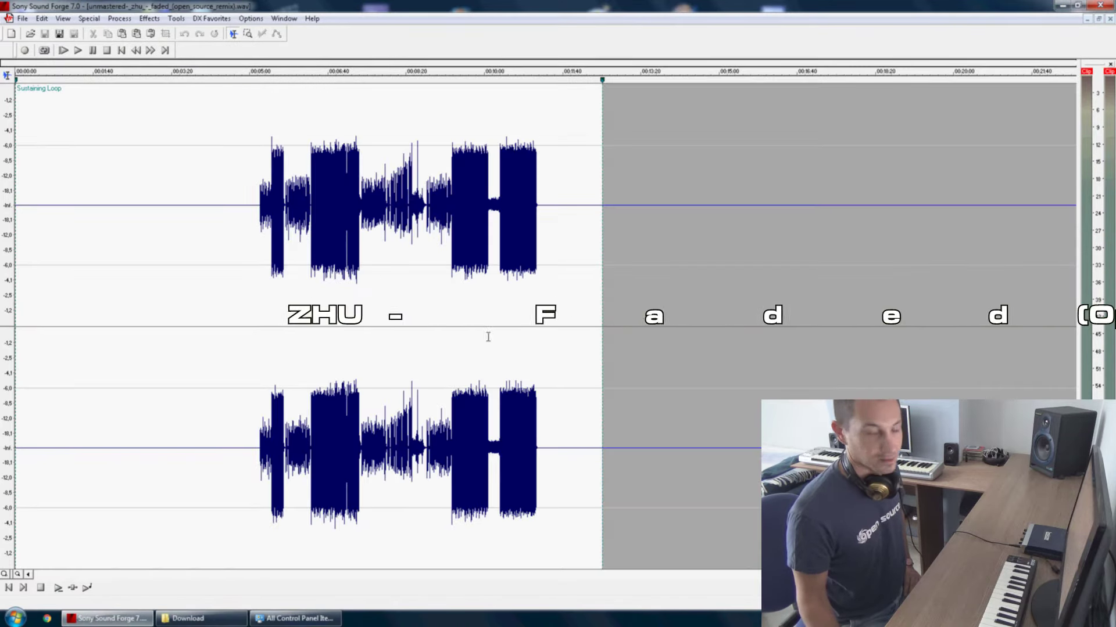
pyautogui.click(256, 249)
pyautogui.scroll(5, 262, 248)
pyautogui.click(679, 241)
pyautogui.scroll(3, 678, 260)
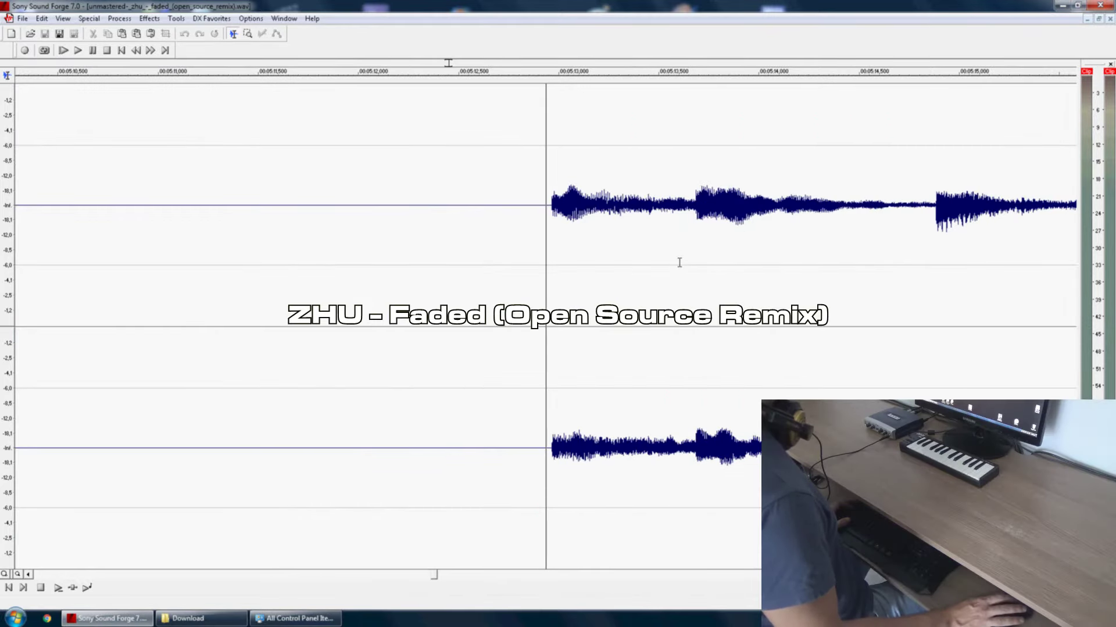
pyautogui.moveTo(549, 299); pyautogui.dragTo(3, 291)
pyautogui.scroll(-4, 3, 290)
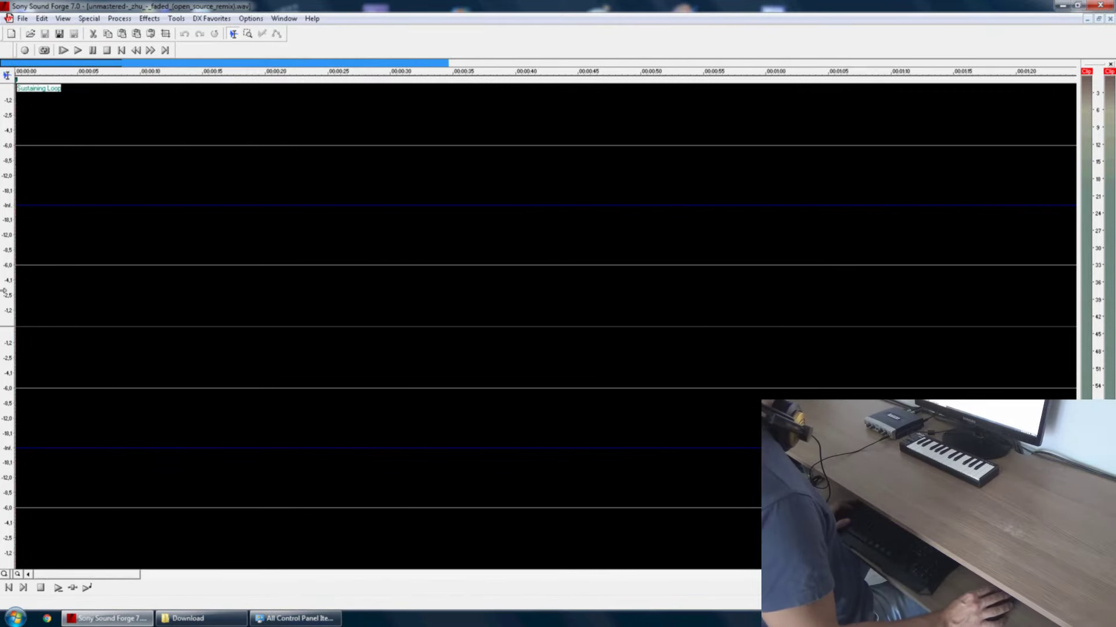
pyautogui.press('Delete')
# Listen to the track's ending and delete the long silence after its tail has died away
pyautogui.scroll(-3, 164, 302)
pyautogui.click(574, 224)
pyautogui.scroll(5, 566, 236)
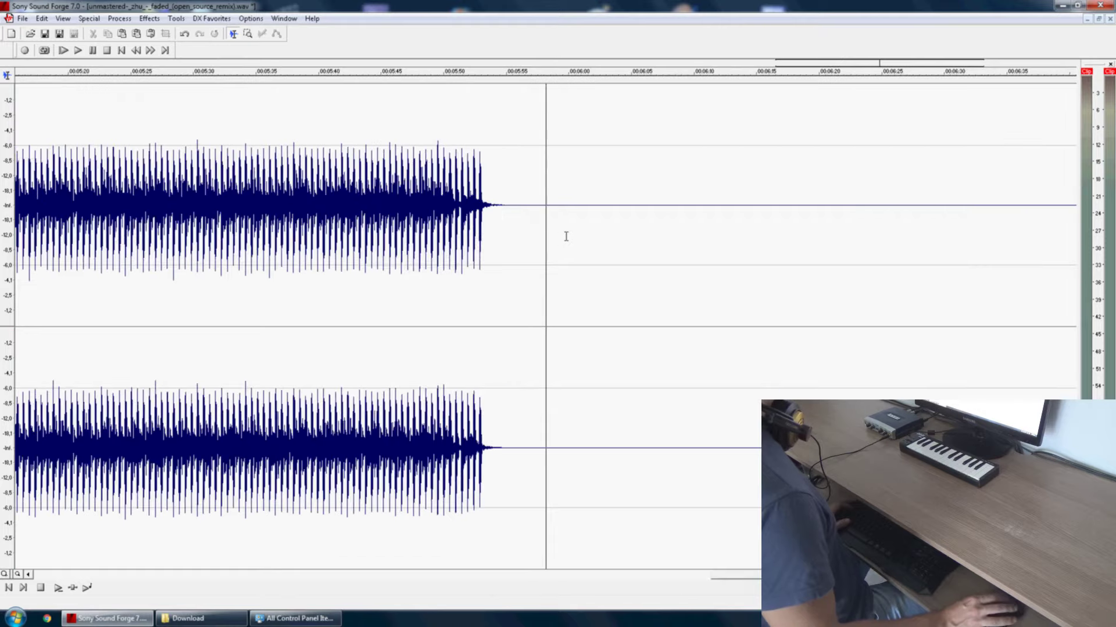
pyautogui.click(286, 232)
pyautogui.click(220, 228)
pyautogui.press('space')
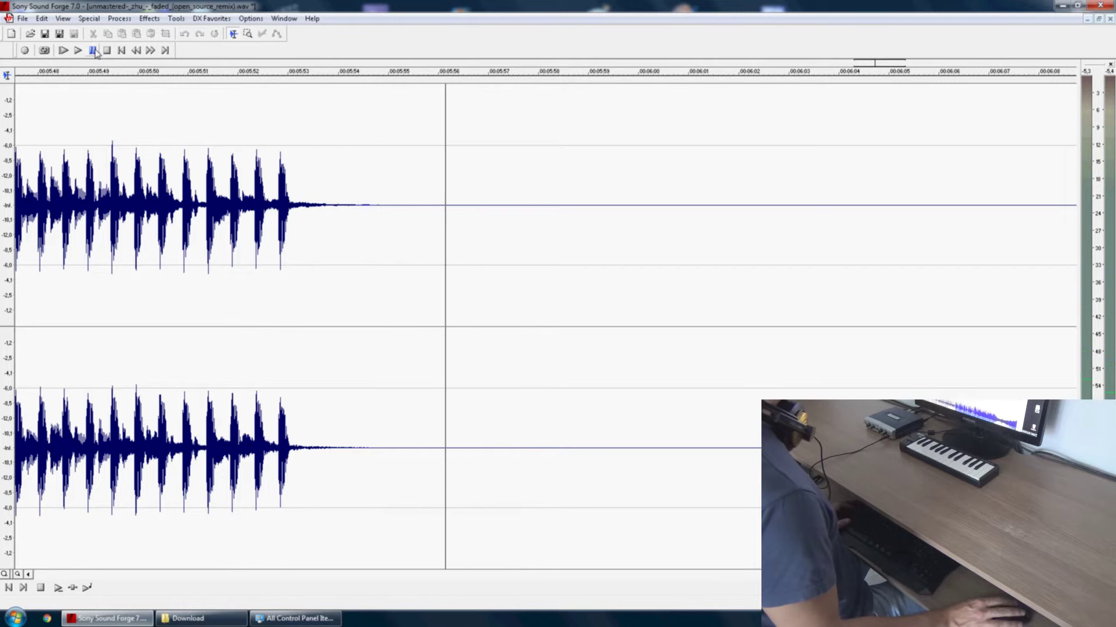
pyautogui.scroll(-5, 813, 262)
pyautogui.click(1065, 279)
pyautogui.moveTo(1065, 279); pyautogui.dragTo(544, 279)
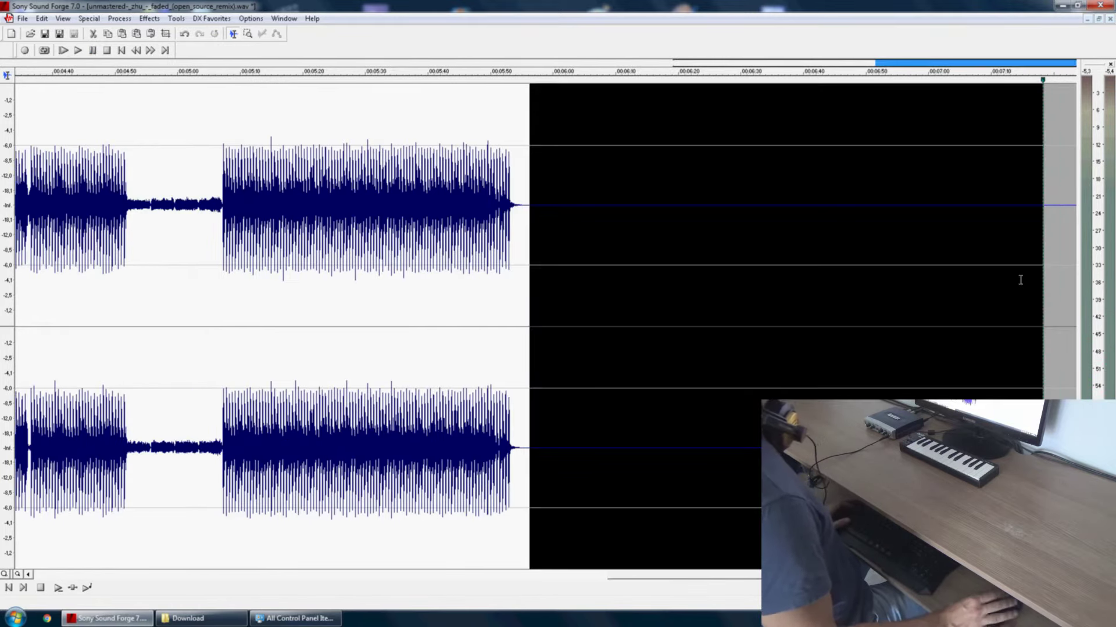
pyautogui.rightClick(921, 273)
pyautogui.click(950, 311)
# Apply a fade out to the last second or so of the trimmed track
pyautogui.scroll(4, 958, 302)
pyautogui.moveTo(958, 301); pyautogui.dragTo(876, 291)
pyautogui.click(119, 18)
pyautogui.moveTo(145, 95)
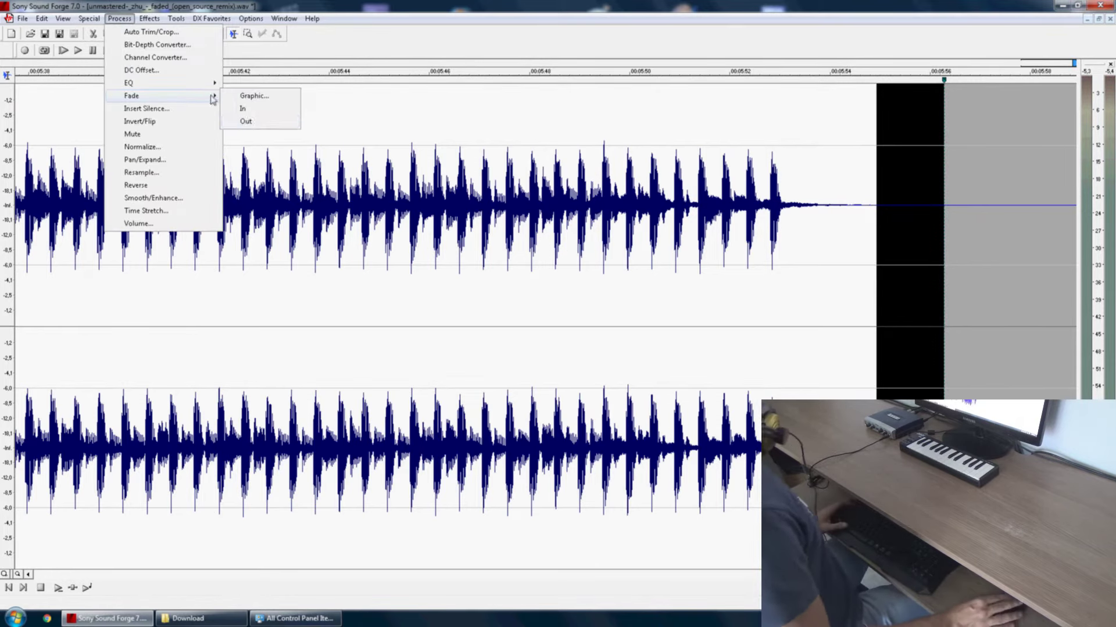
pyautogui.click(243, 120)
pyautogui.scroll(-4, 362, 201)
pyautogui.scroll(-3, 686, 267)
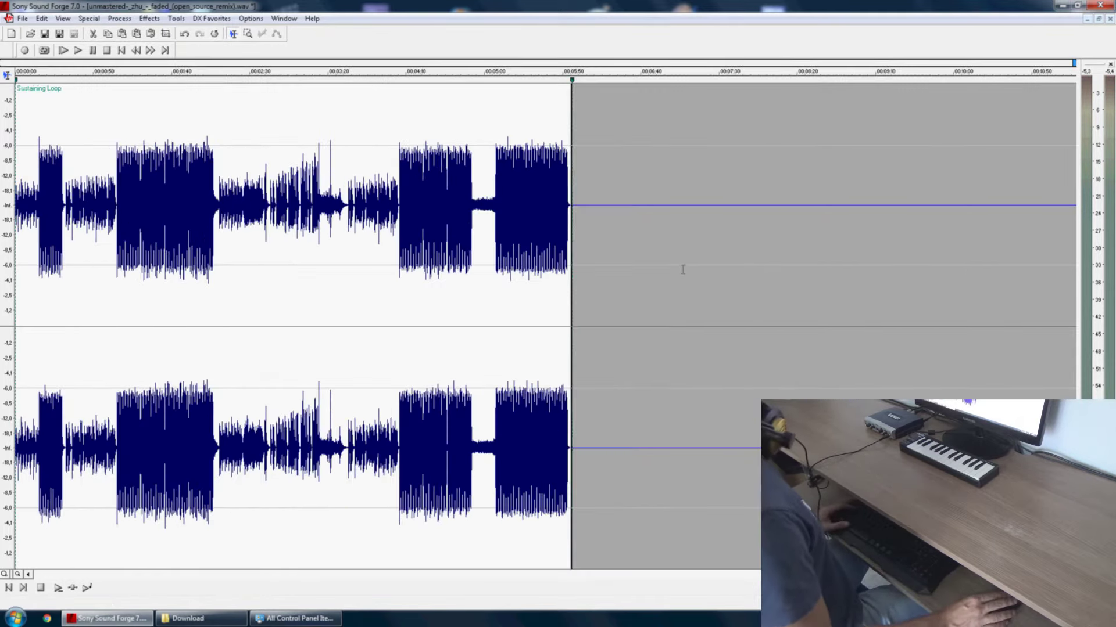
# Normalize the whole track to a peak level of 0 dB
pyautogui.click(119, 18)
pyautogui.click(158, 147)
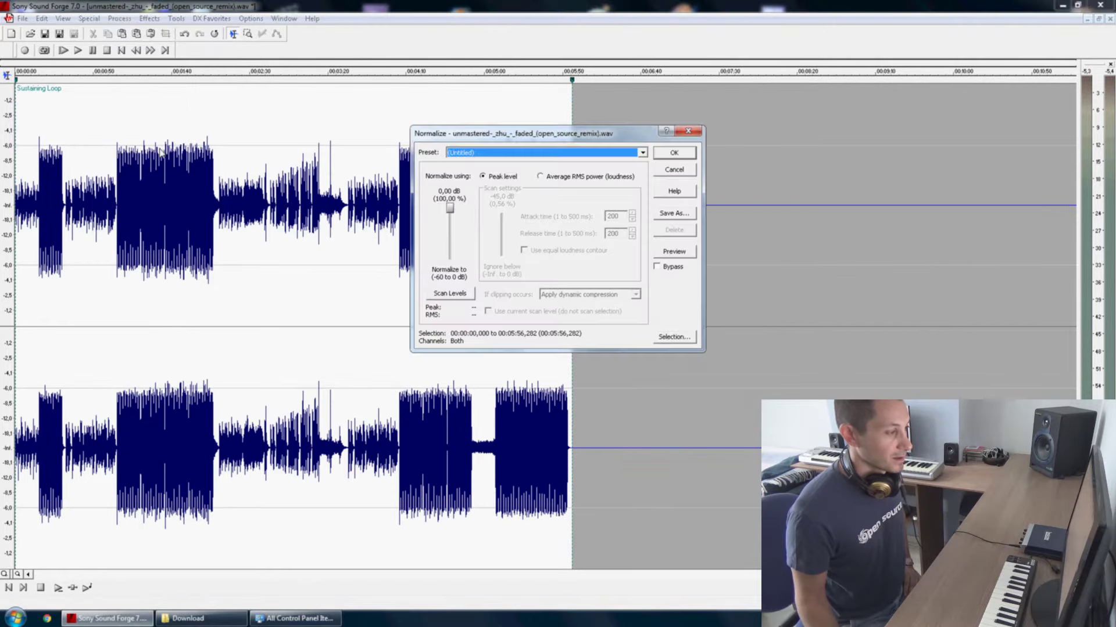
pyautogui.click(451, 209)
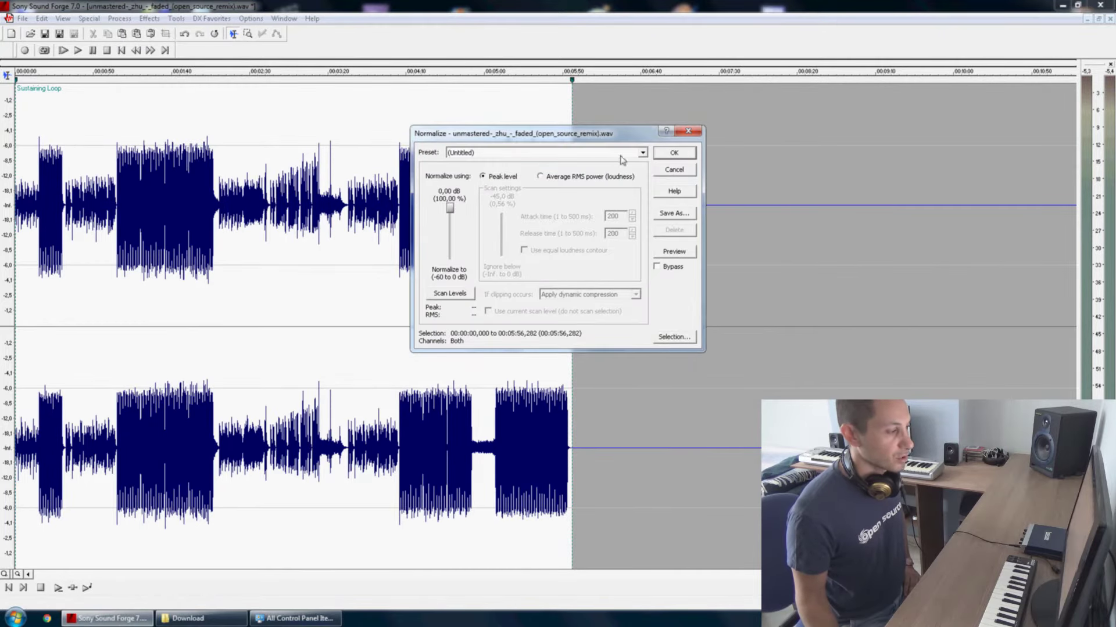
pyautogui.click(669, 154)
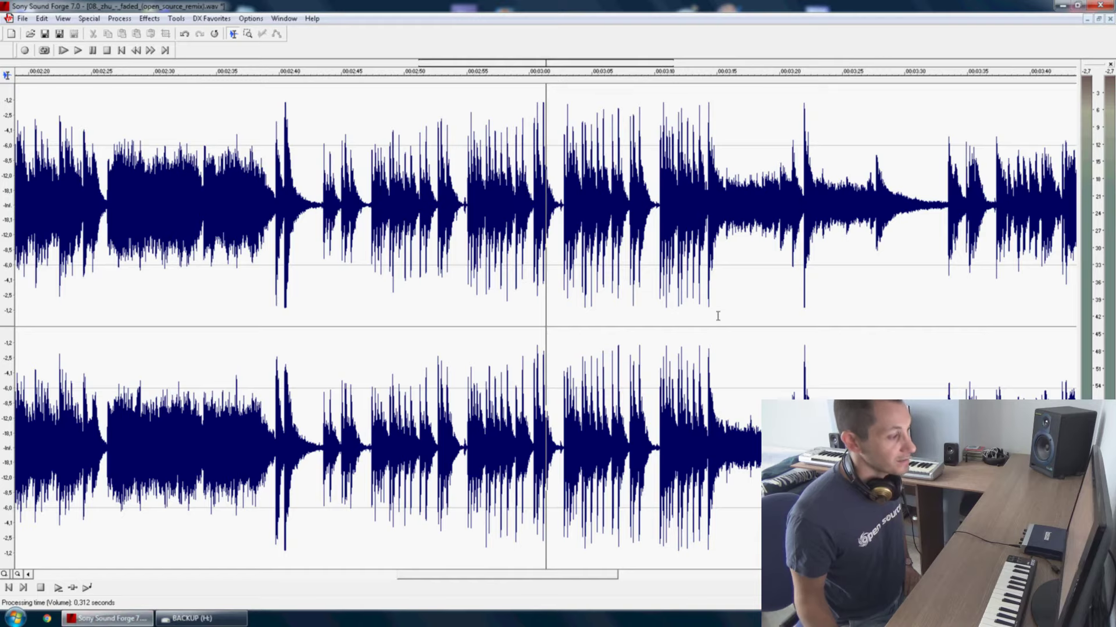
# Try Waves X-Noise with a lowered threshold on the passage from about 2:29 to 3:31, then discard it without applying
pyautogui.moveTo(845, 293); pyautogui.dragTo(141, 290)
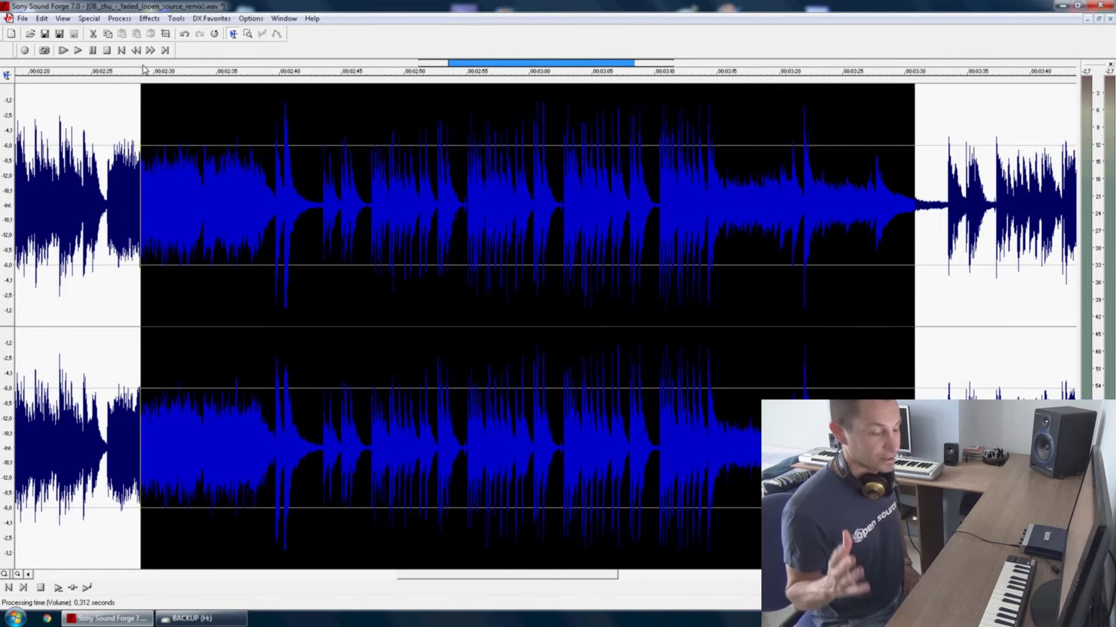
pyautogui.click(198, 18)
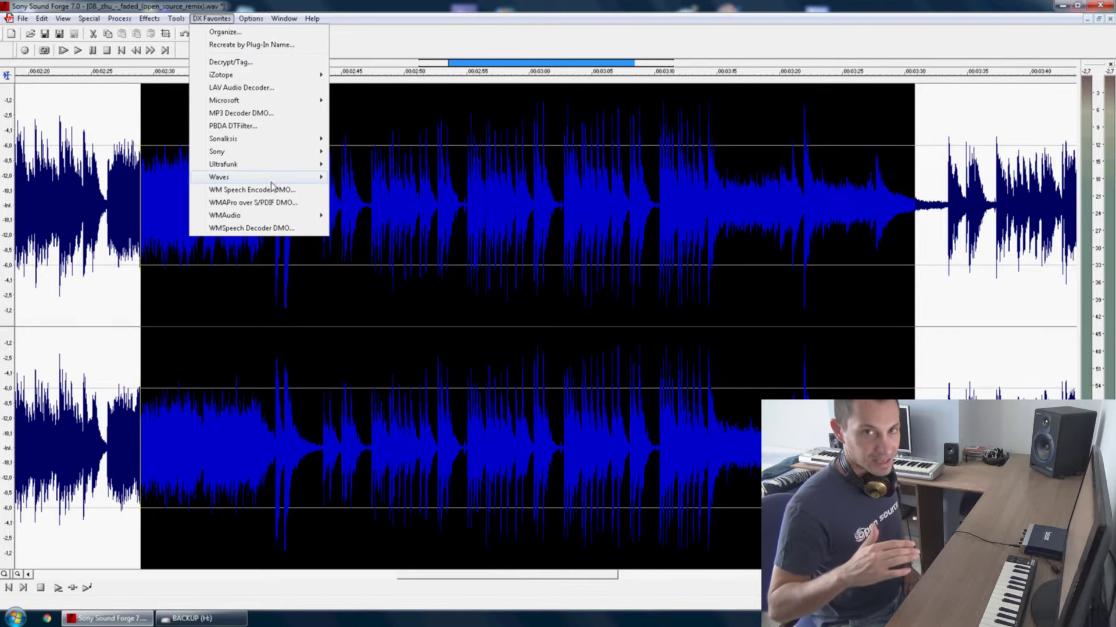
pyautogui.moveTo(274, 180)
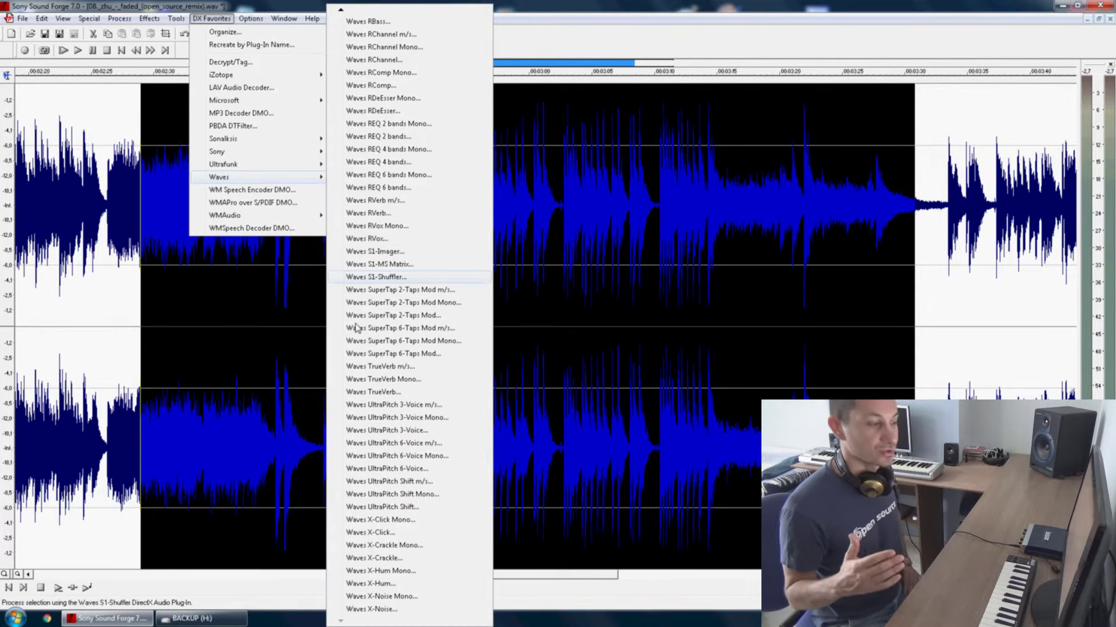
pyautogui.click(372, 609)
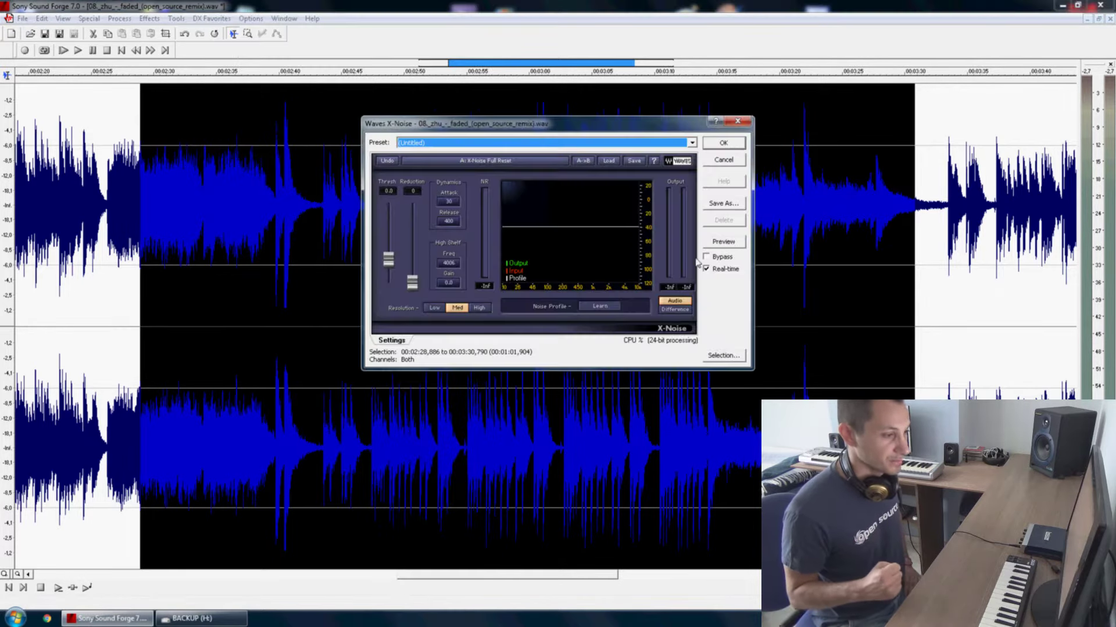
pyautogui.click(724, 241)
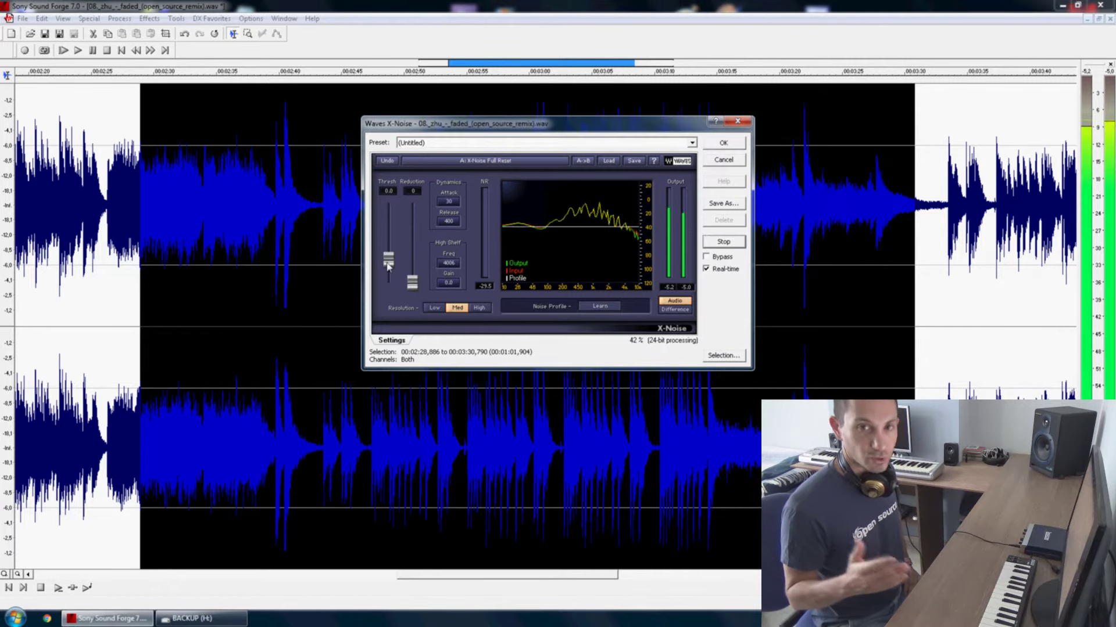
pyautogui.moveTo(388, 264); pyautogui.dragTo(387, 289)
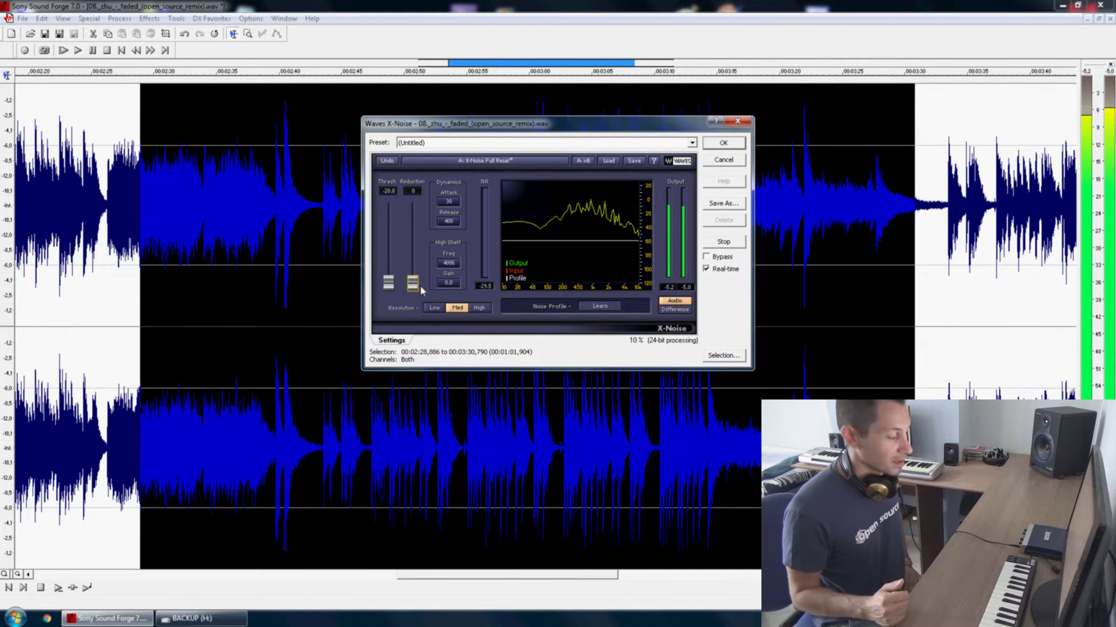
pyautogui.moveTo(388, 284); pyautogui.dragTo(391, 286)
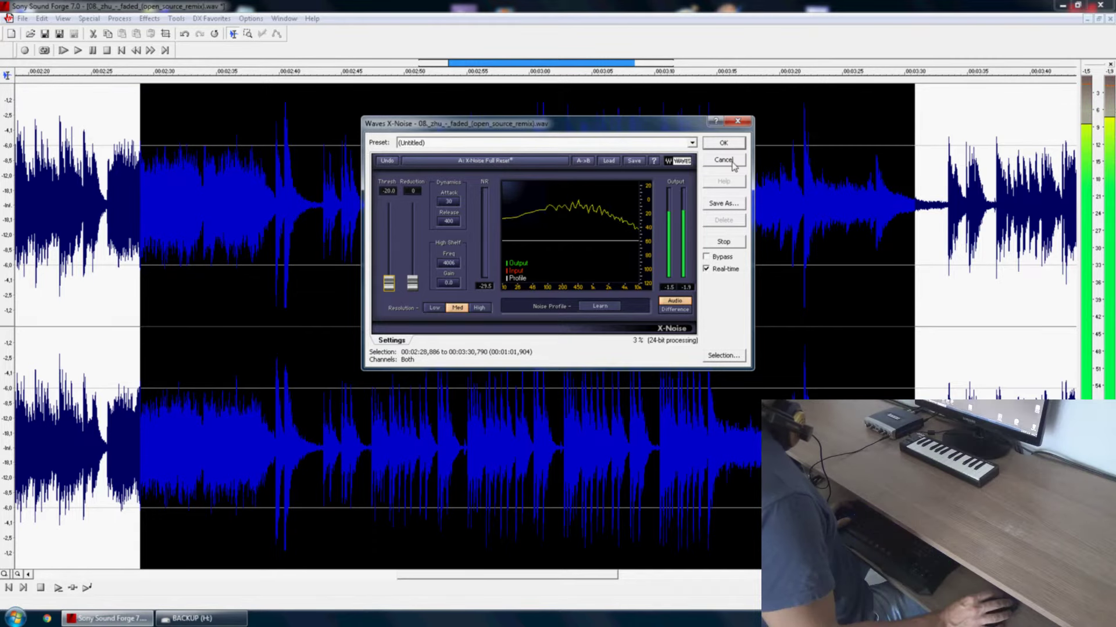
pyautogui.click(732, 164)
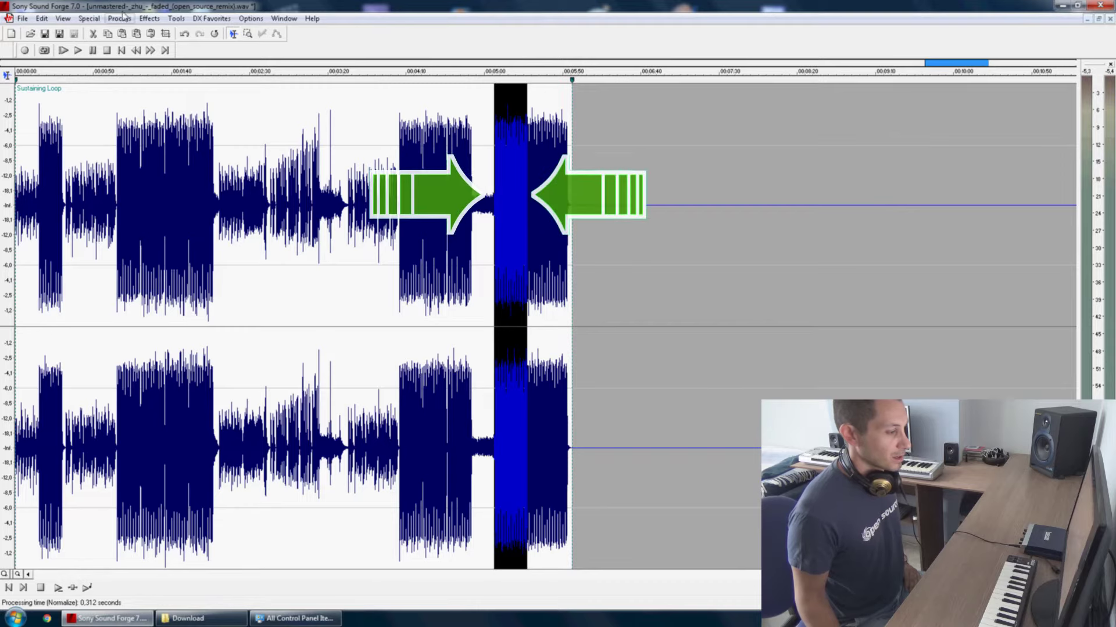
# Start iZotope Ozone 3 on the selected loud passage near the track's end and load the test preset with its mastering reverb
pyautogui.click(212, 18)
pyautogui.moveTo(277, 75)
pyautogui.click(366, 79)
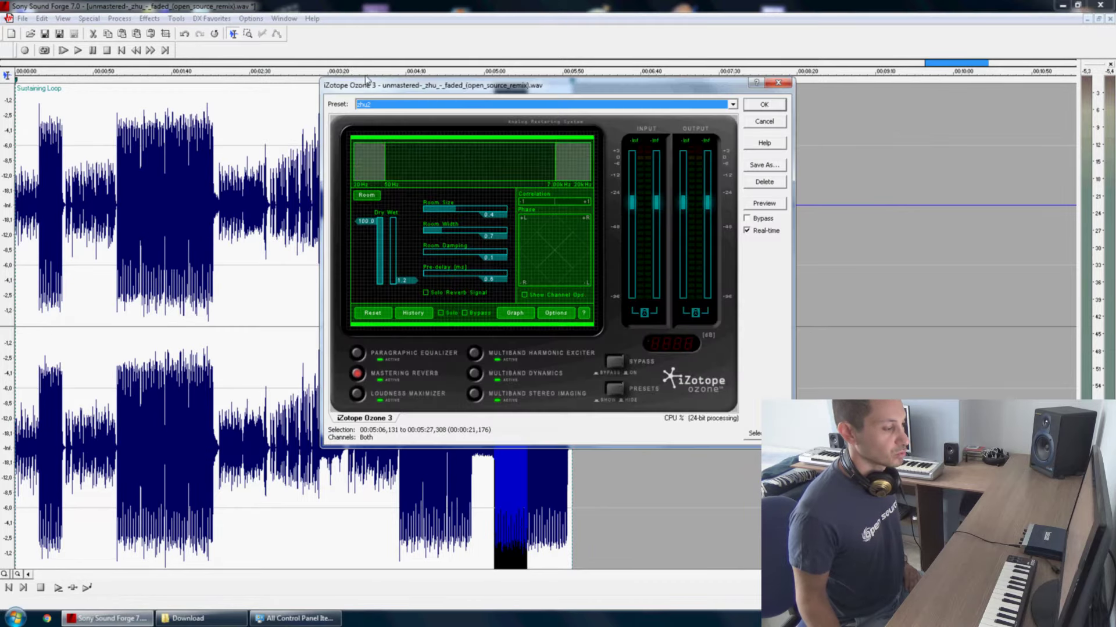
pyautogui.click(402, 105)
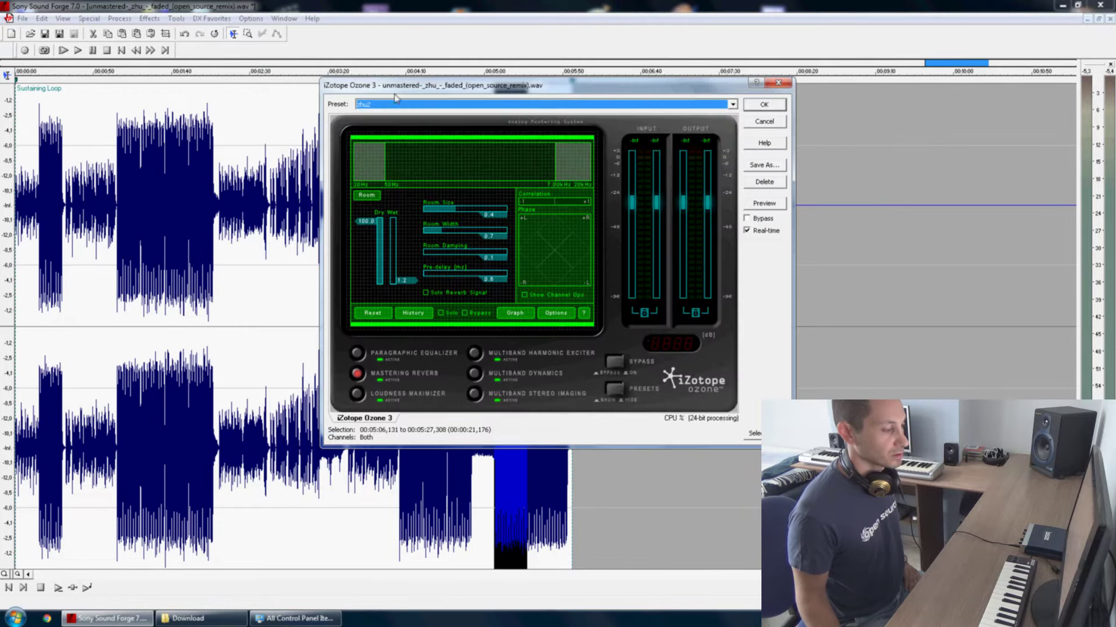
pyautogui.click(402, 106)
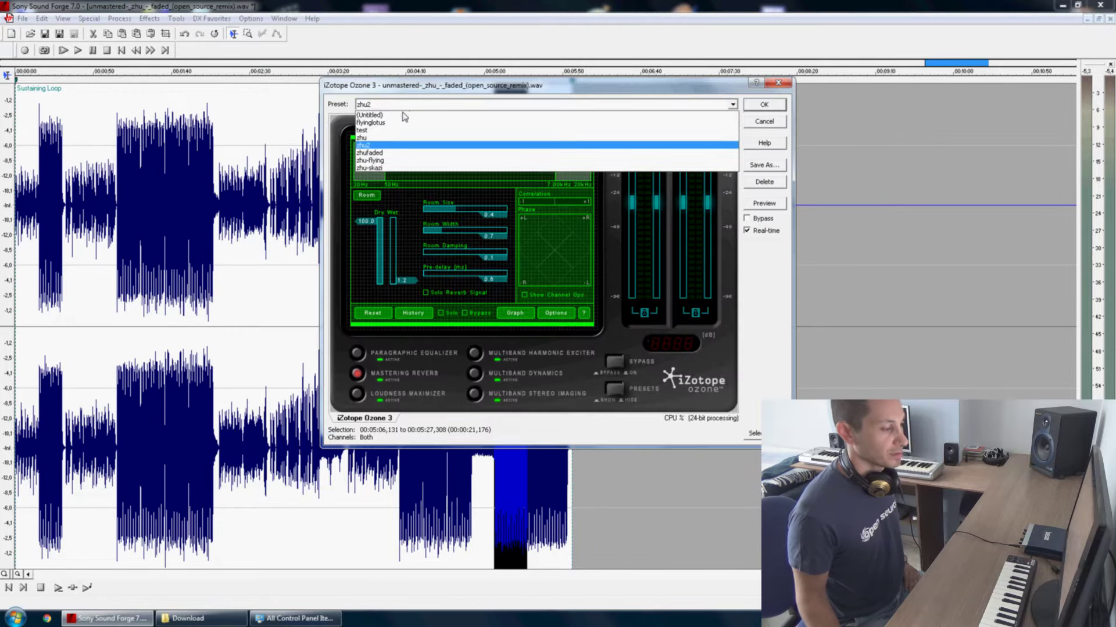
pyautogui.click(402, 128)
pyautogui.click(372, 379)
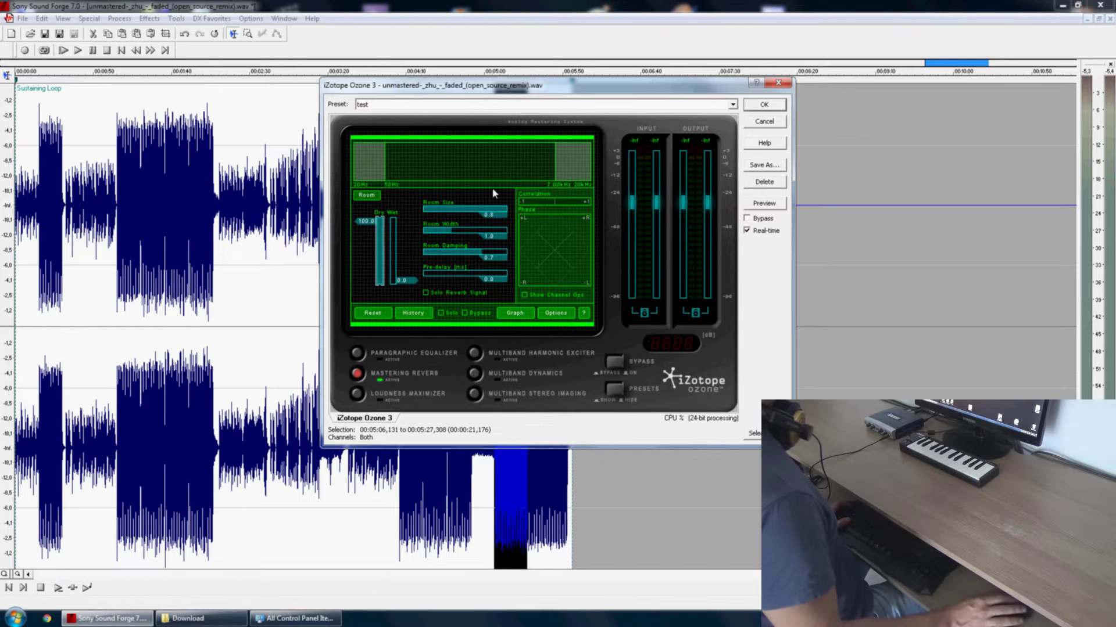
# Set the mastering reverb to wet 1.2, room size 0.3, room width 0.7, room damping 0.1 and pre-delay 0.5 ms
pyautogui.click(408, 282)
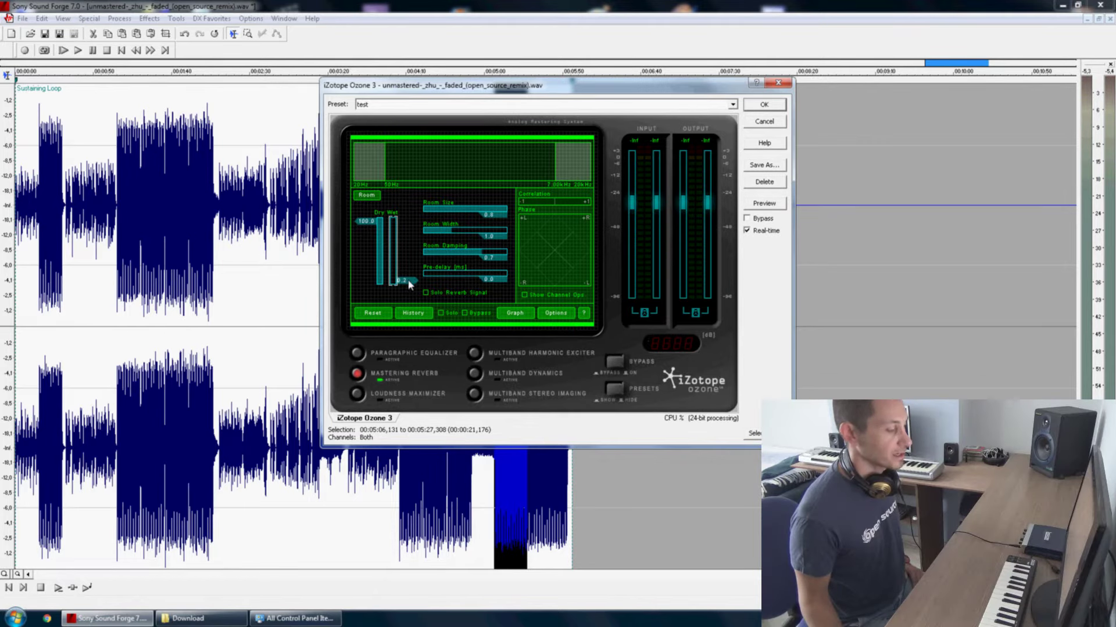
pyautogui.press('Up')
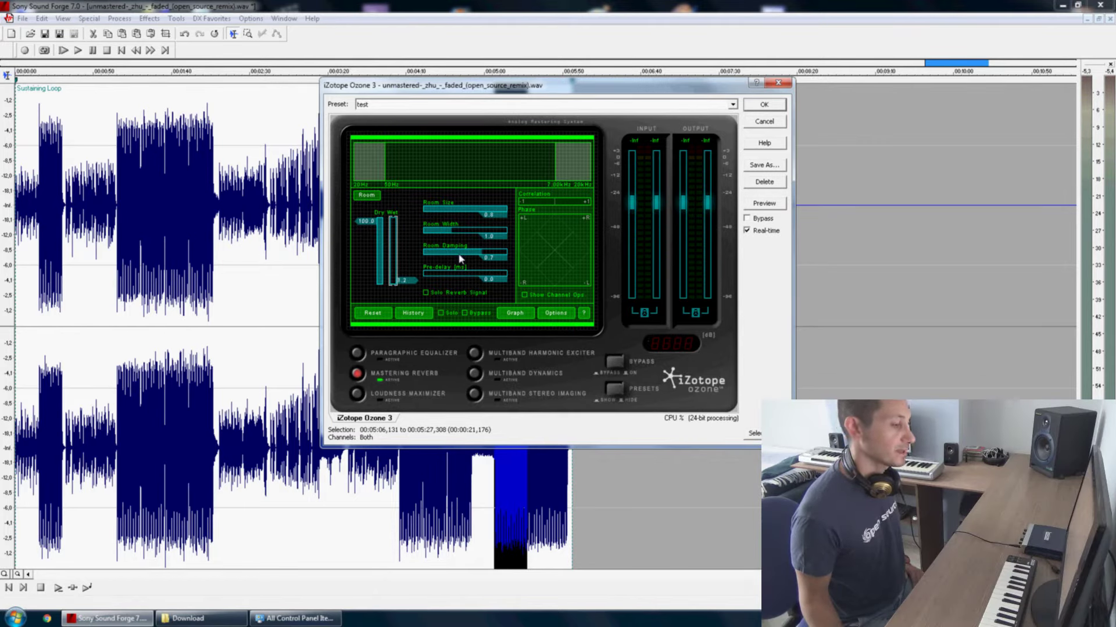
pyautogui.click(452, 208)
pyautogui.click(441, 210)
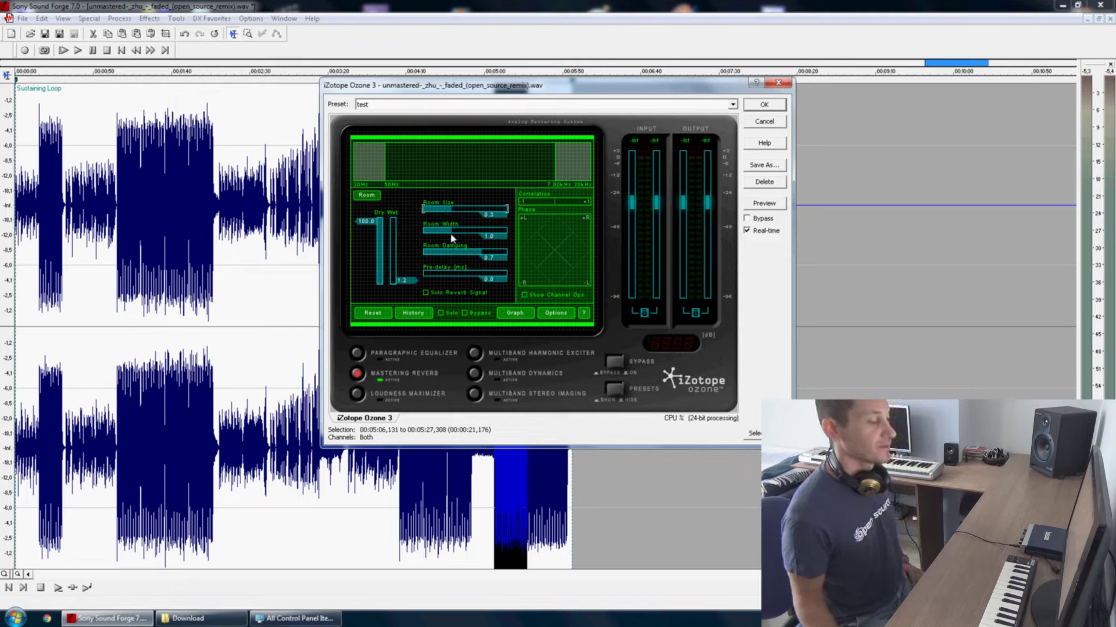
pyautogui.click(444, 232)
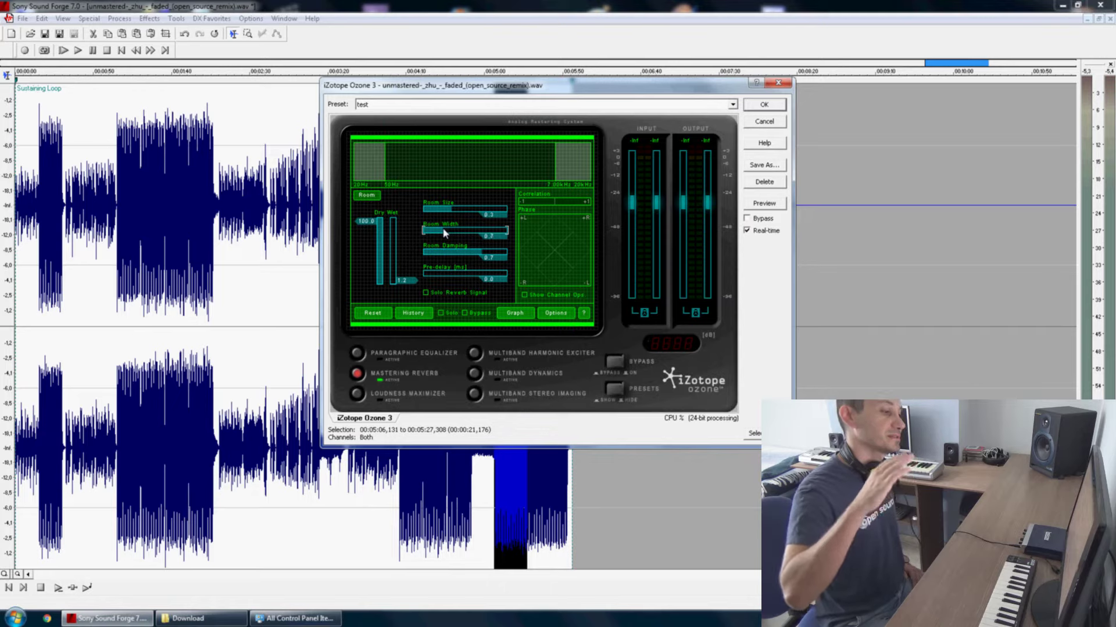
pyautogui.click(430, 253)
pyautogui.click(427, 254)
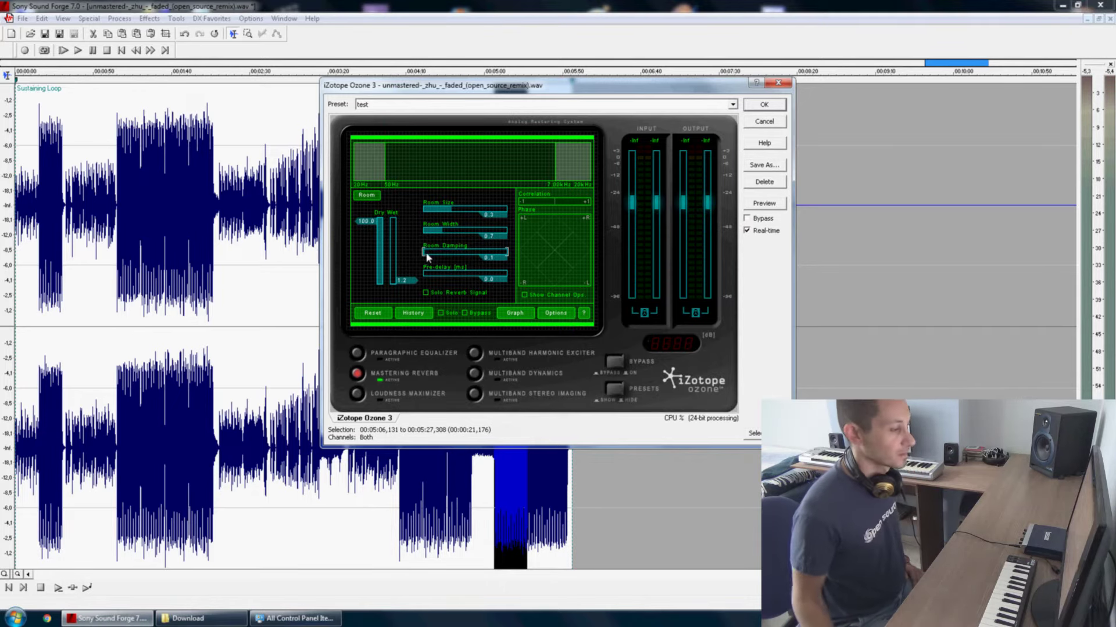
pyautogui.click(432, 272)
pyautogui.click(423, 273)
pyautogui.click(421, 275)
# Preview the passage, solo the reverb signal while raising the wet level to 1.4, and turn the solo off
pyautogui.click(764, 203)
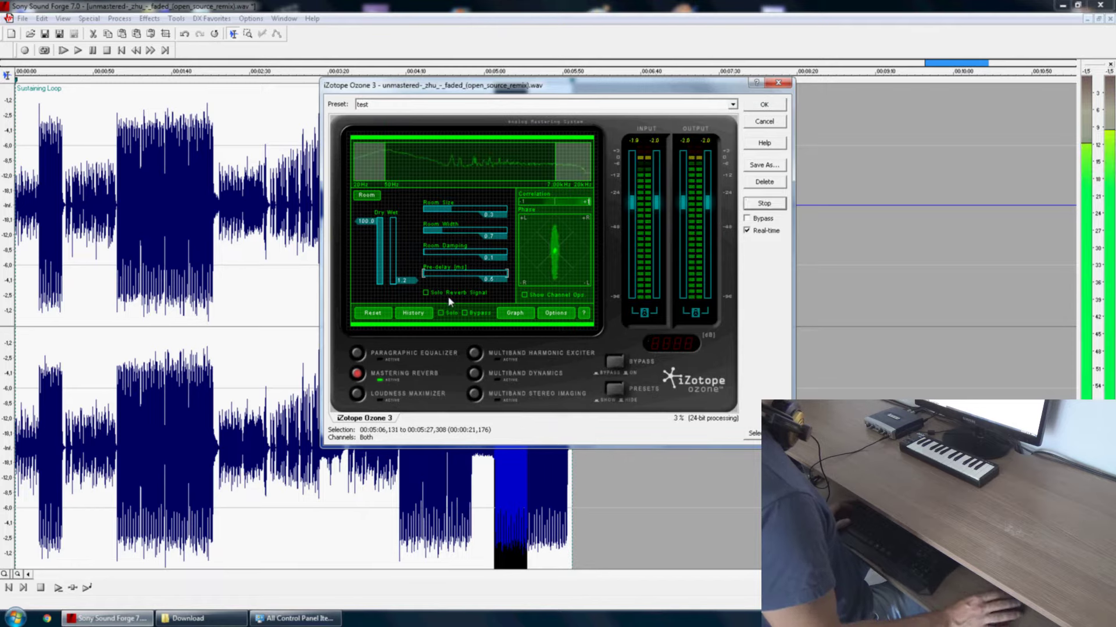
pyautogui.click(425, 293)
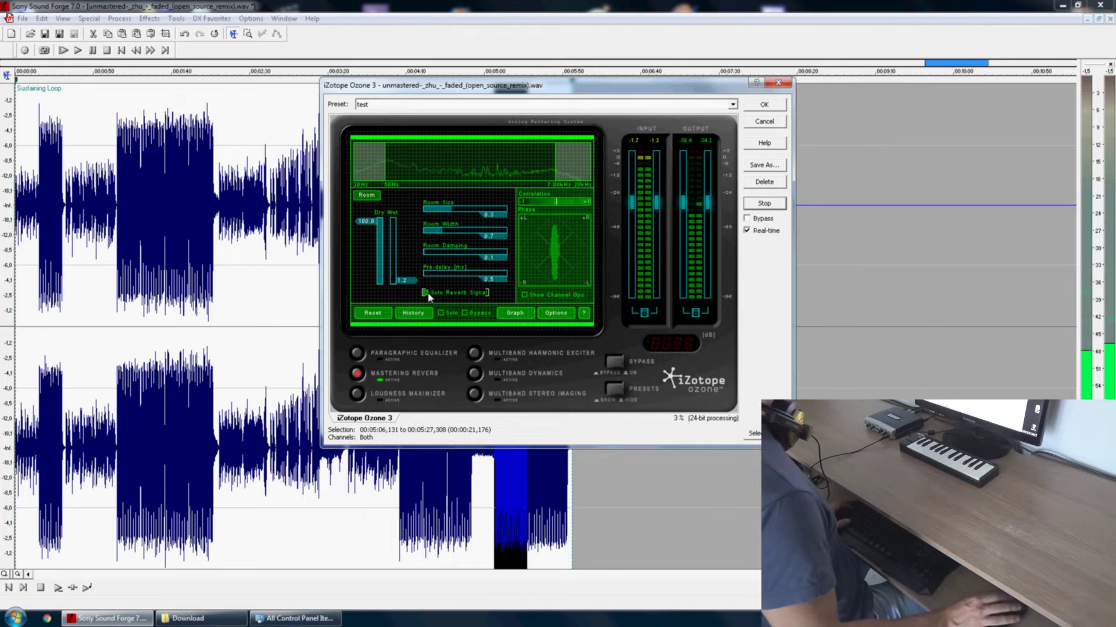
pyautogui.scroll(2, 407, 282)
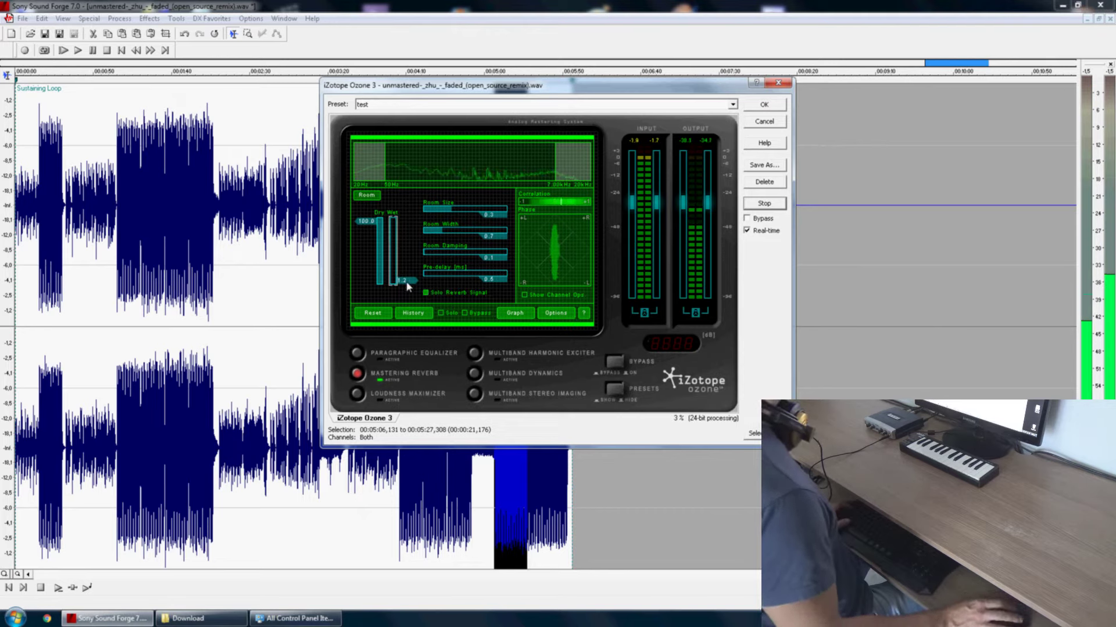
pyautogui.click(440, 296)
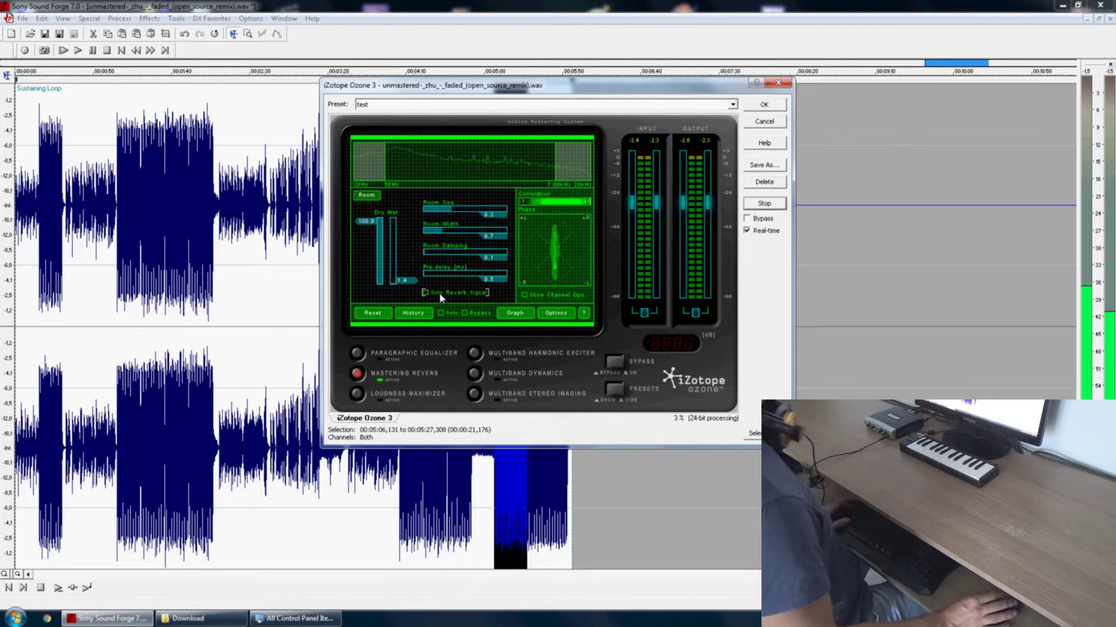
# Lower the loudness maximizer's threshold and set its margin to -0.3 dB
pyautogui.click(398, 394)
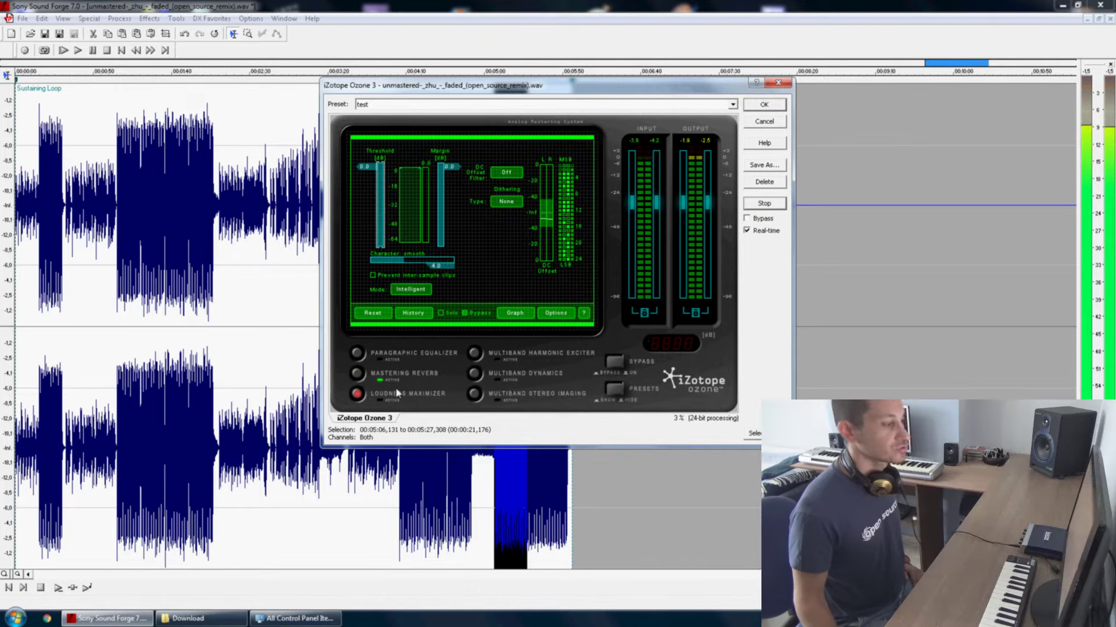
pyautogui.moveTo(366, 168); pyautogui.dragTo(374, 196)
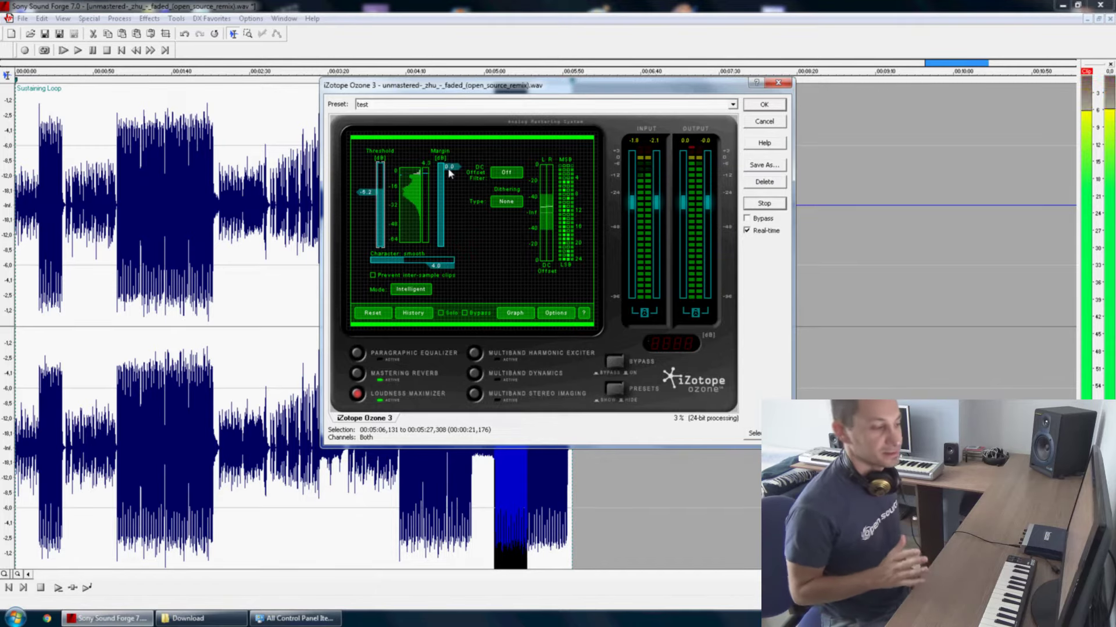
pyautogui.moveTo(449, 173); pyautogui.dragTo(450, 177)
# Enable the maximizer's DC offset filter, MBIT+ dithering, peak limiting and inter-sample clip prevention, and set the character to 1.6, fast and loud
pyautogui.click(507, 173)
pyautogui.click(511, 207)
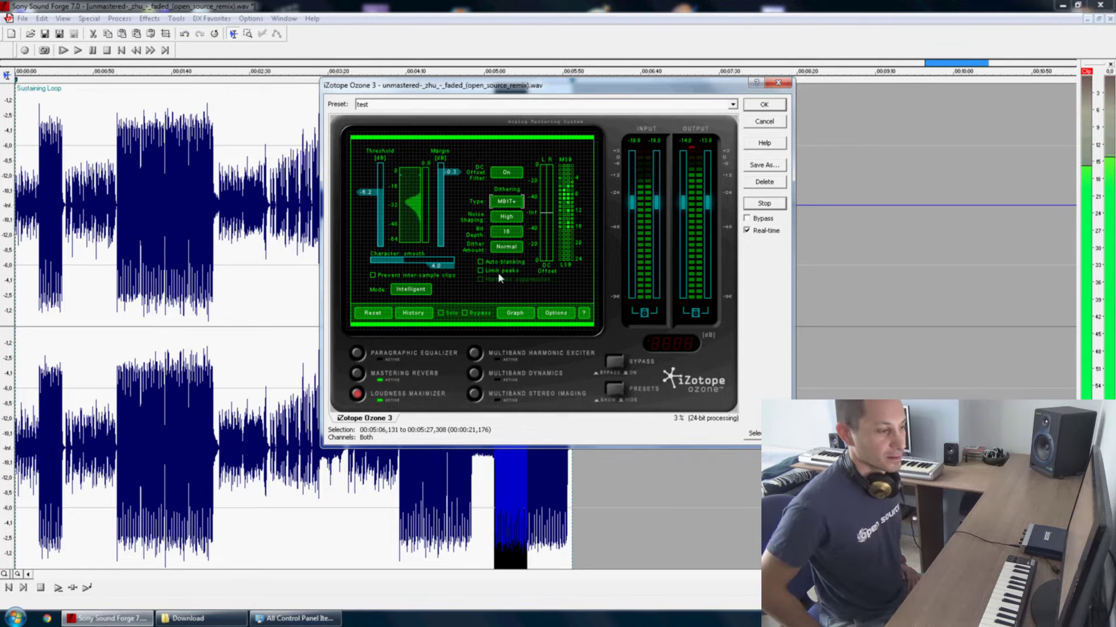
pyautogui.click(384, 277)
pyautogui.moveTo(401, 260); pyautogui.dragTo(378, 261)
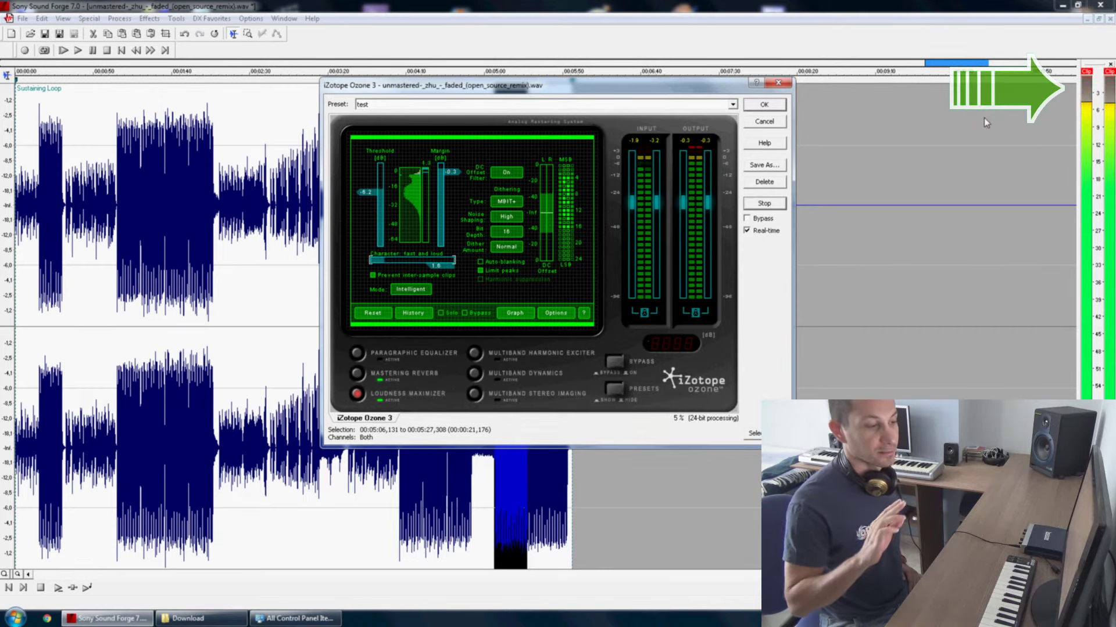
# Adjust the maximizer margin to -0.2 dB and preview the passage again to check the output meters for clipping
pyautogui.click(764, 203)
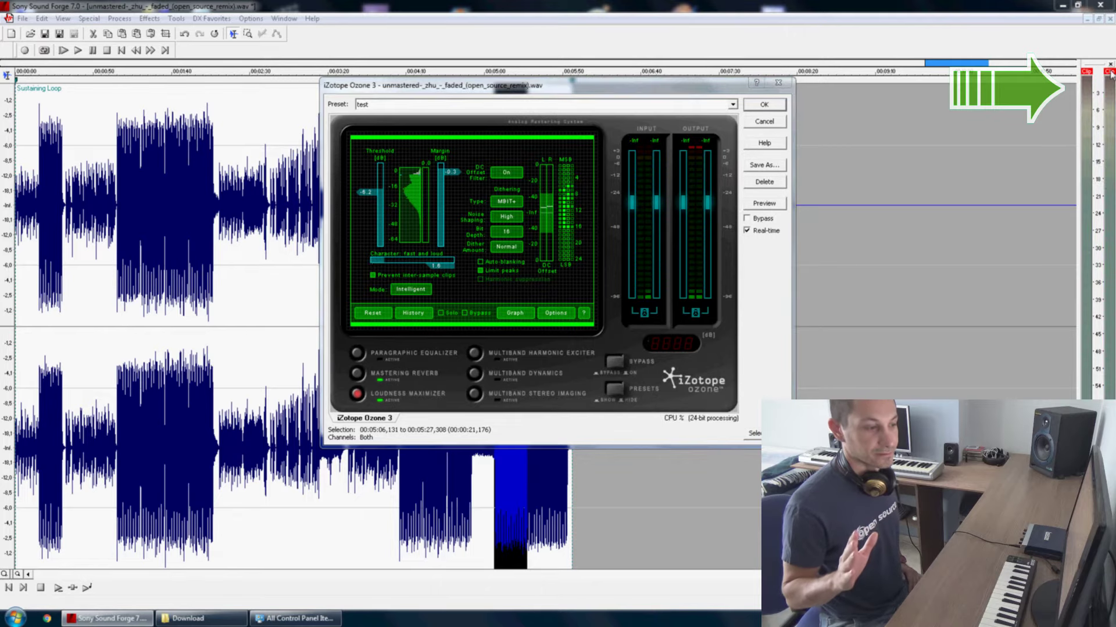
pyautogui.click(764, 203)
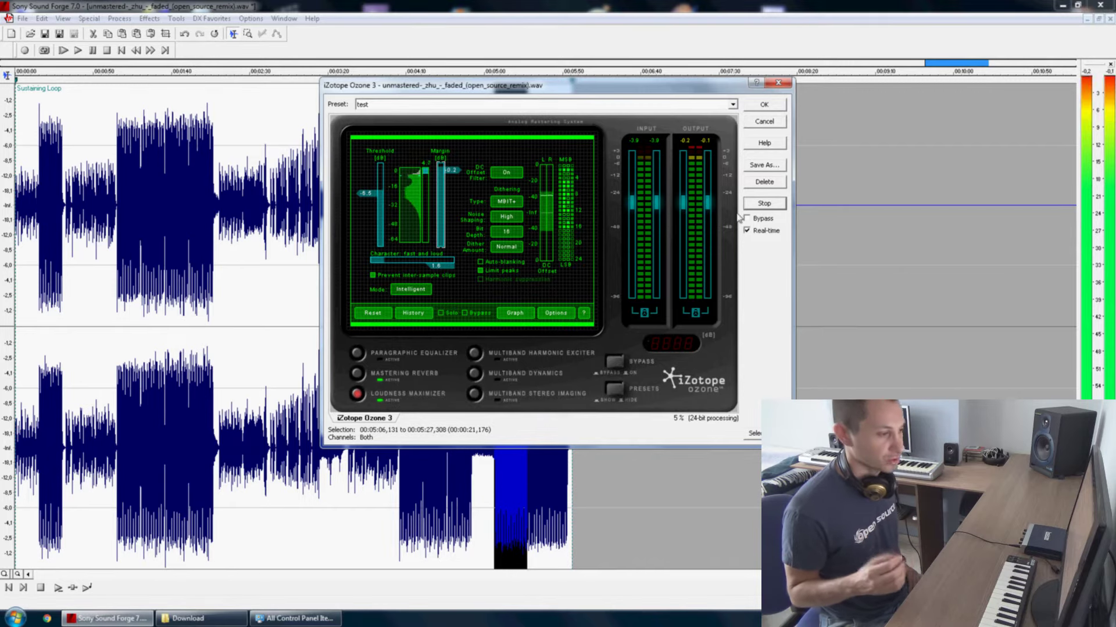
pyautogui.click(772, 205)
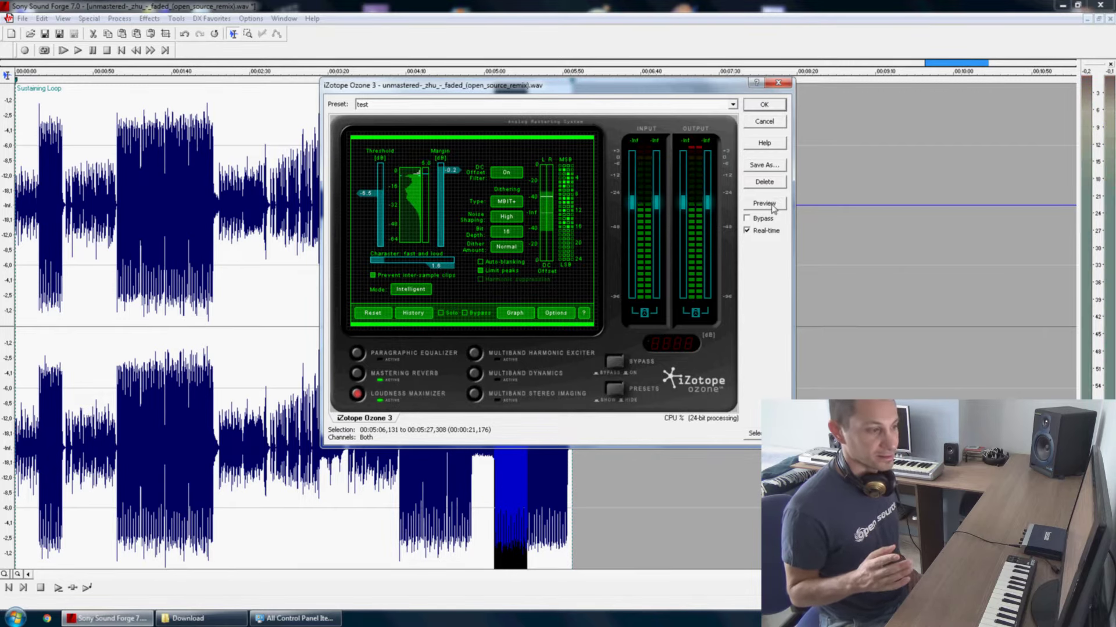
pyautogui.click(475, 354)
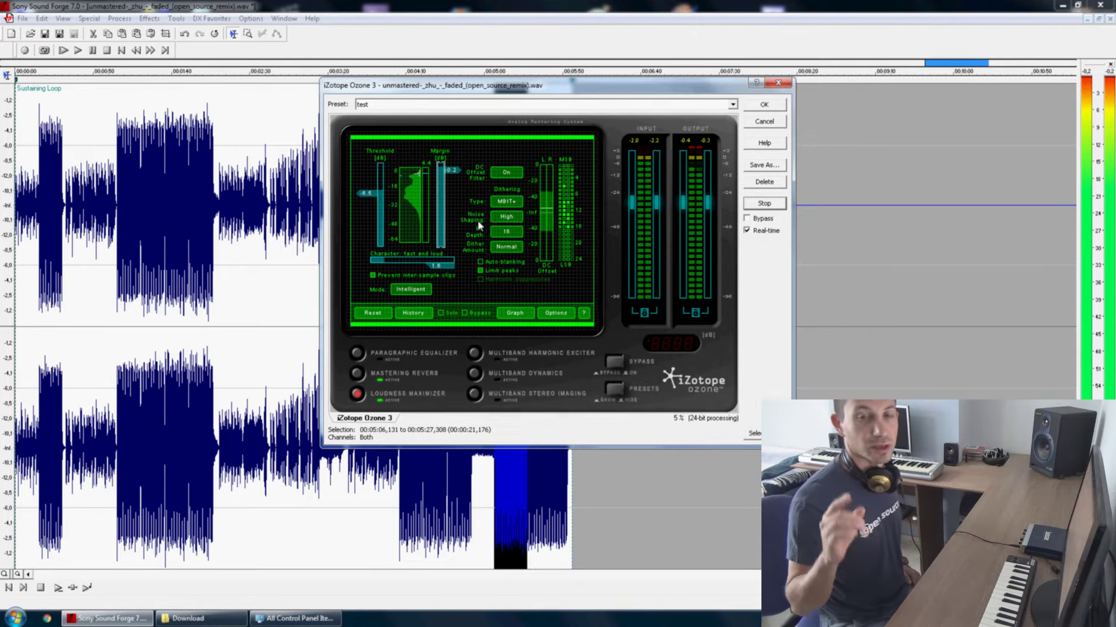
pyautogui.click(771, 205)
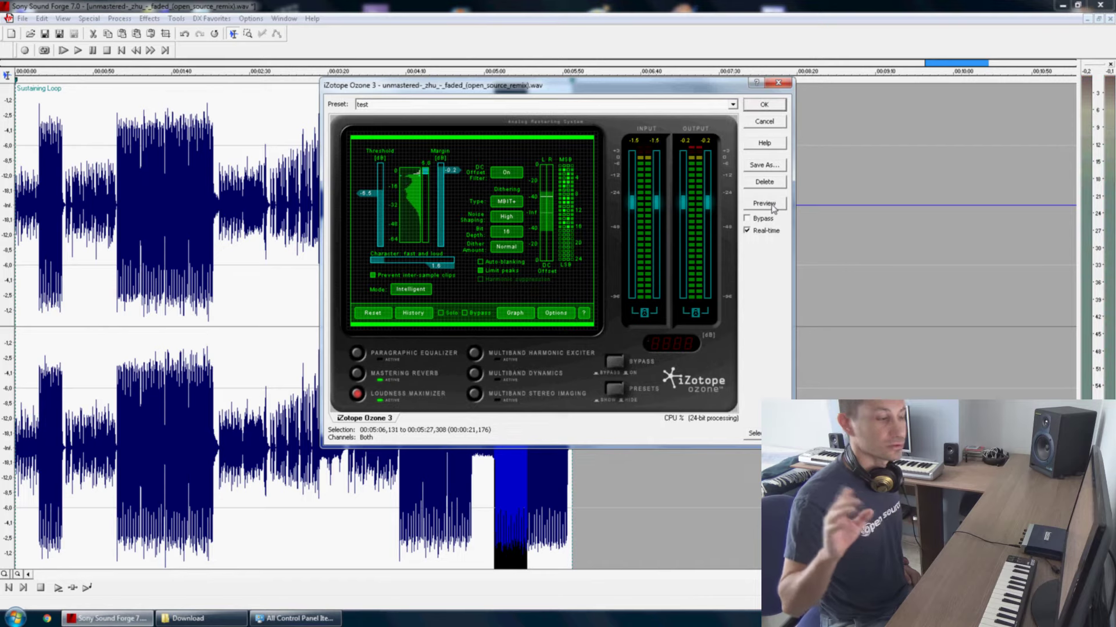
# In multiband stereo imaging, preview the passage and set the widening of band 3 to -0.1 and band 4 to 0.1
pyautogui.click(476, 354)
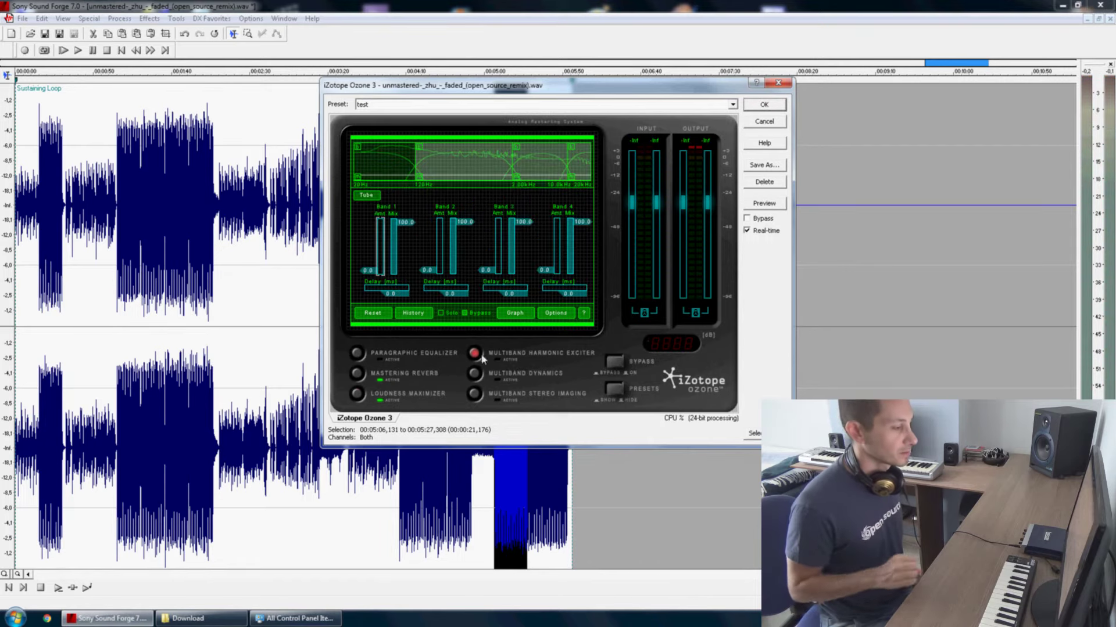
pyautogui.click(476, 395)
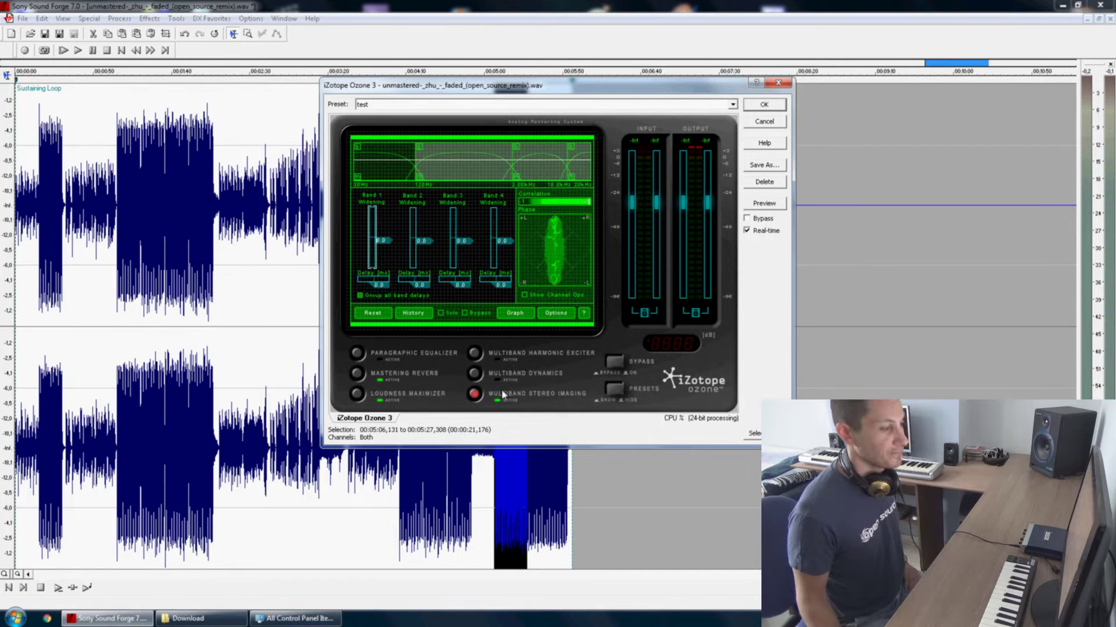
pyautogui.click(770, 204)
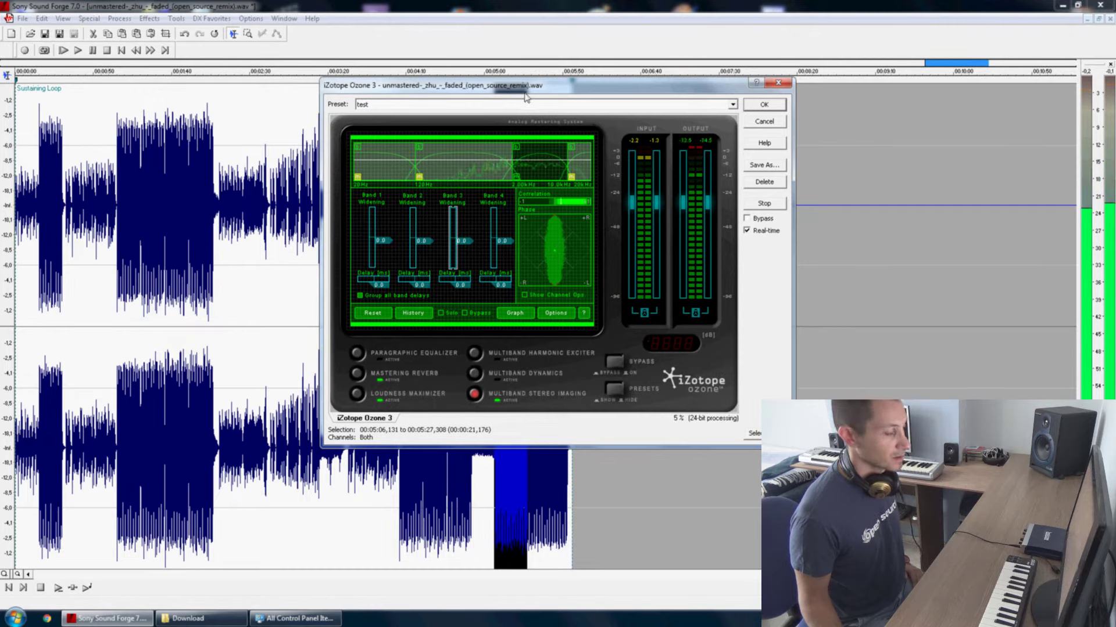
pyautogui.moveTo(465, 243); pyautogui.dragTo(464, 246)
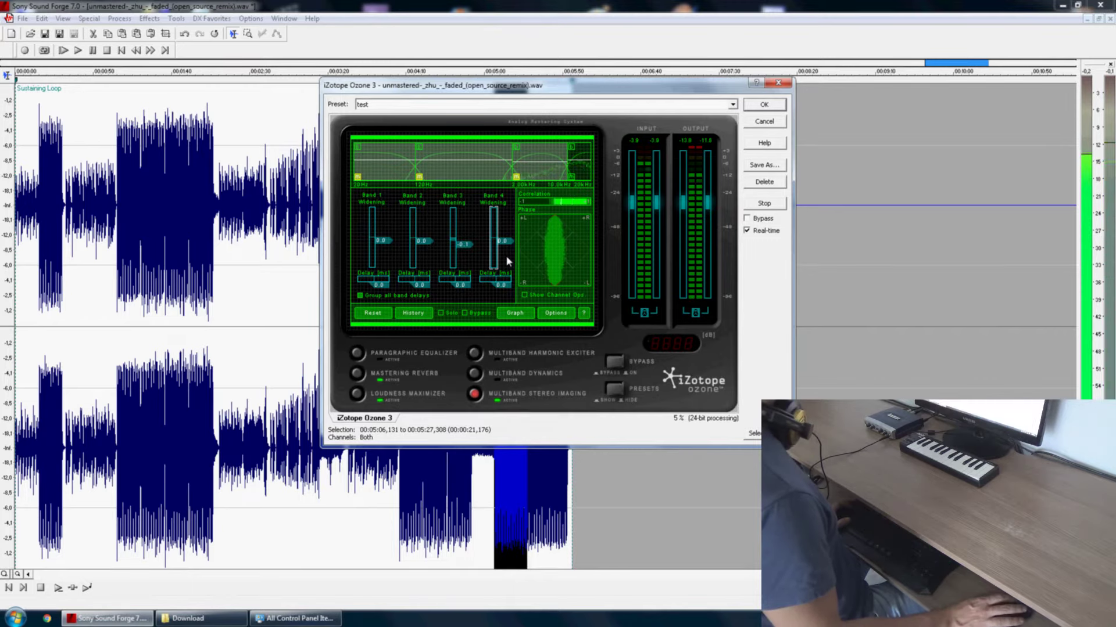
pyautogui.scroll(2, 506, 257)
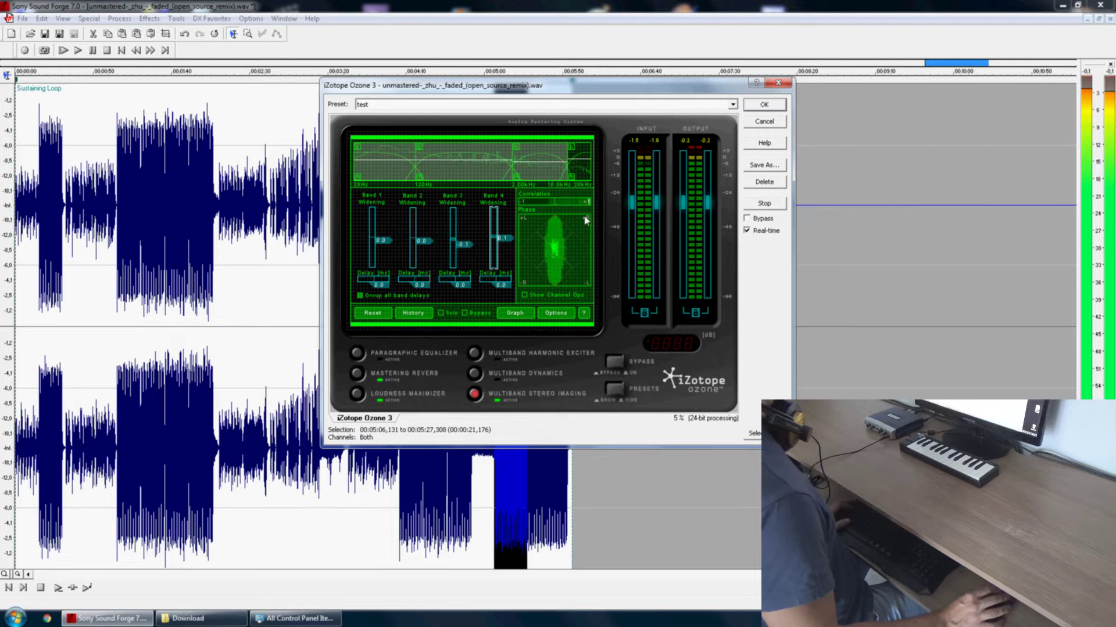
# In multiband dynamics, lower band 1's compressor threshold and set band 2's to -31.9 dB, with compression ratio 1.10 and expander threshold -75.4 dB
pyautogui.click(474, 373)
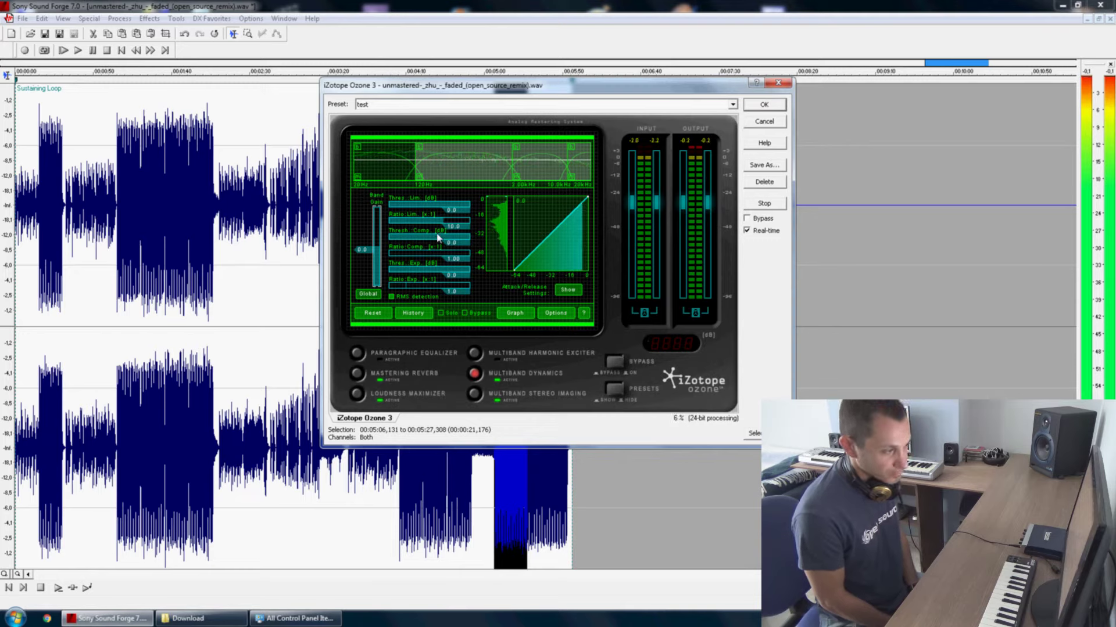
pyautogui.moveTo(440, 239); pyautogui.dragTo(445, 241)
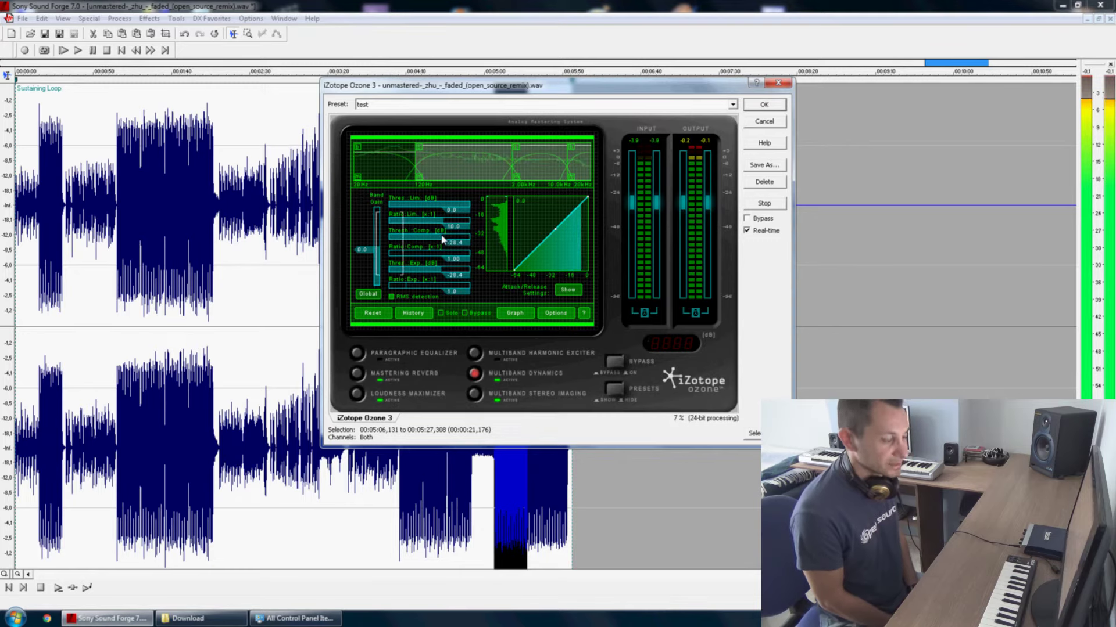
pyautogui.click(448, 178)
pyautogui.click(393, 253)
pyautogui.click(394, 269)
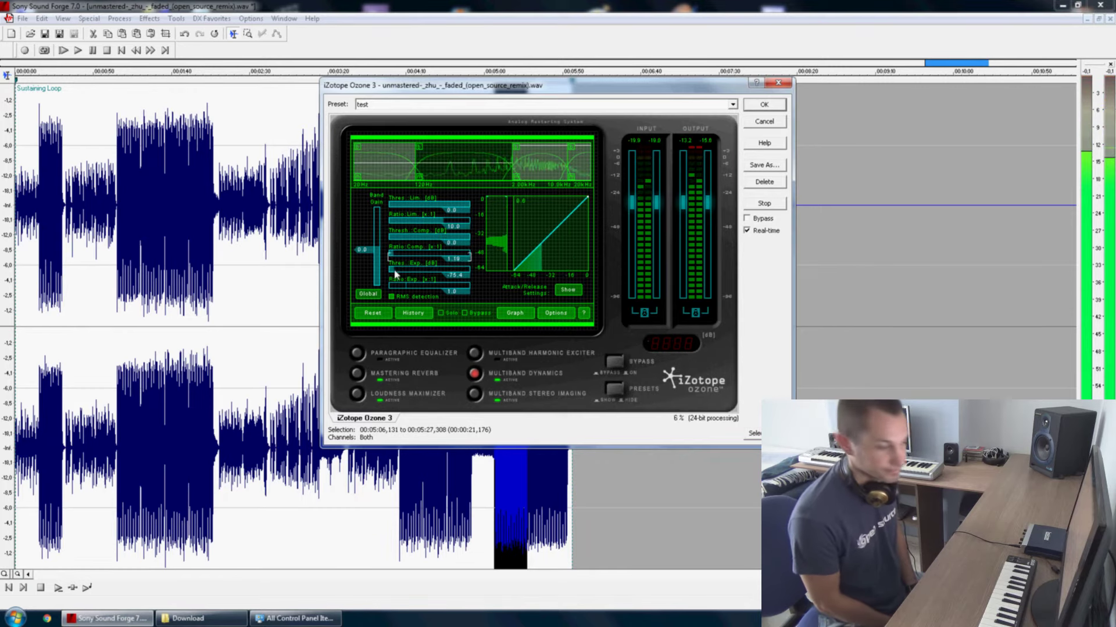
pyautogui.click(438, 239)
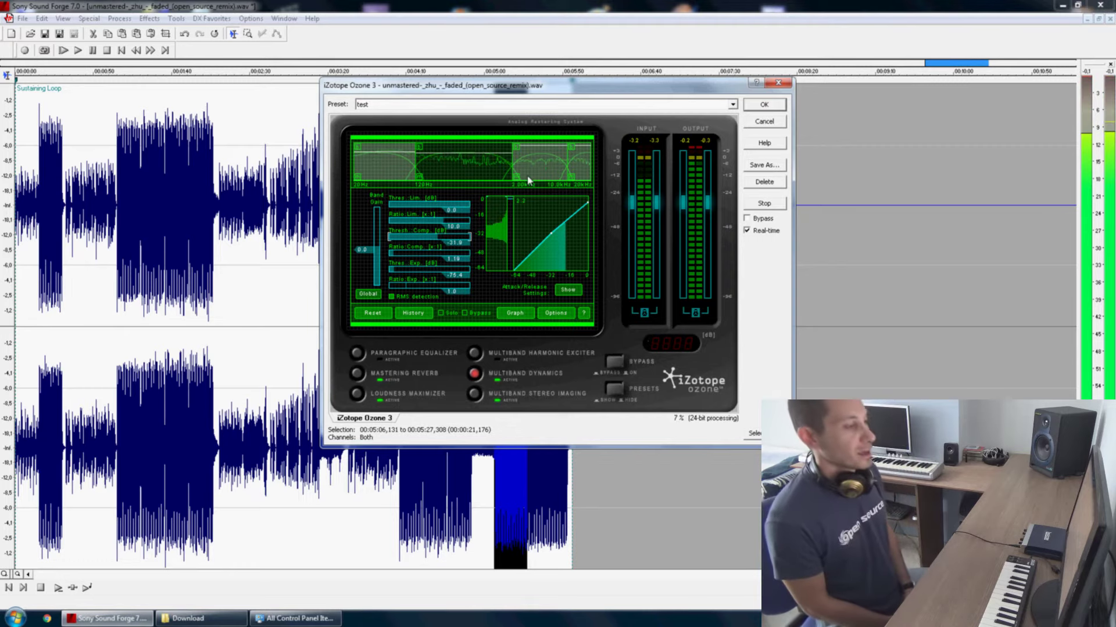
# Set band 3's compressor threshold to -26.7 dB, its compression ratio to about 1.1 and its expander threshold to -75.4 dB
pyautogui.click(529, 180)
pyautogui.click(446, 243)
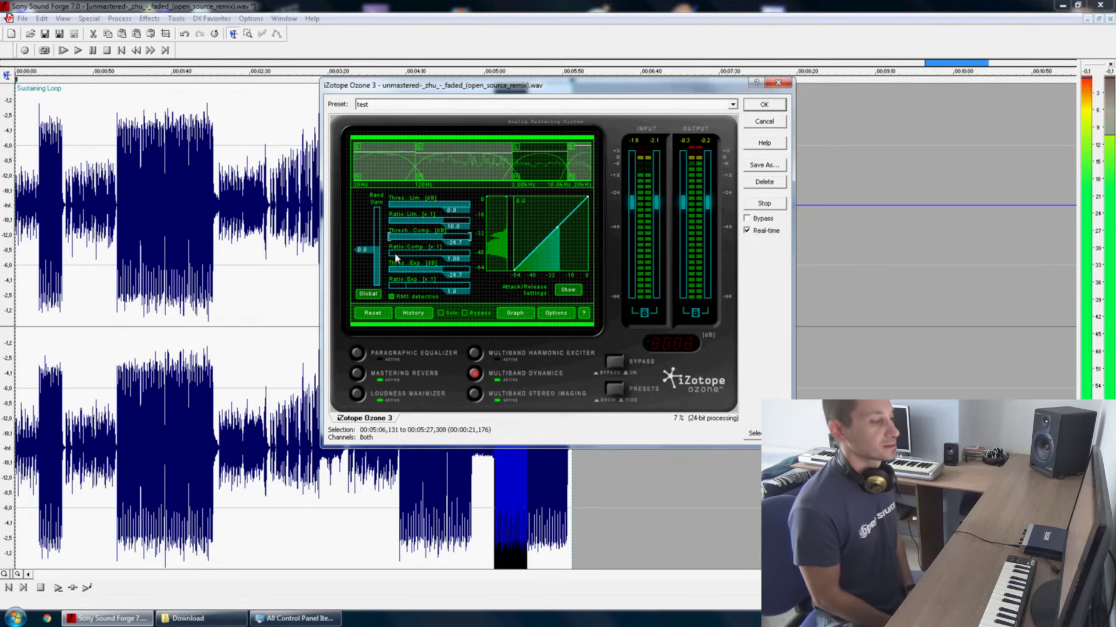
pyautogui.click(393, 286)
pyautogui.moveTo(394, 289); pyautogui.dragTo(405, 290)
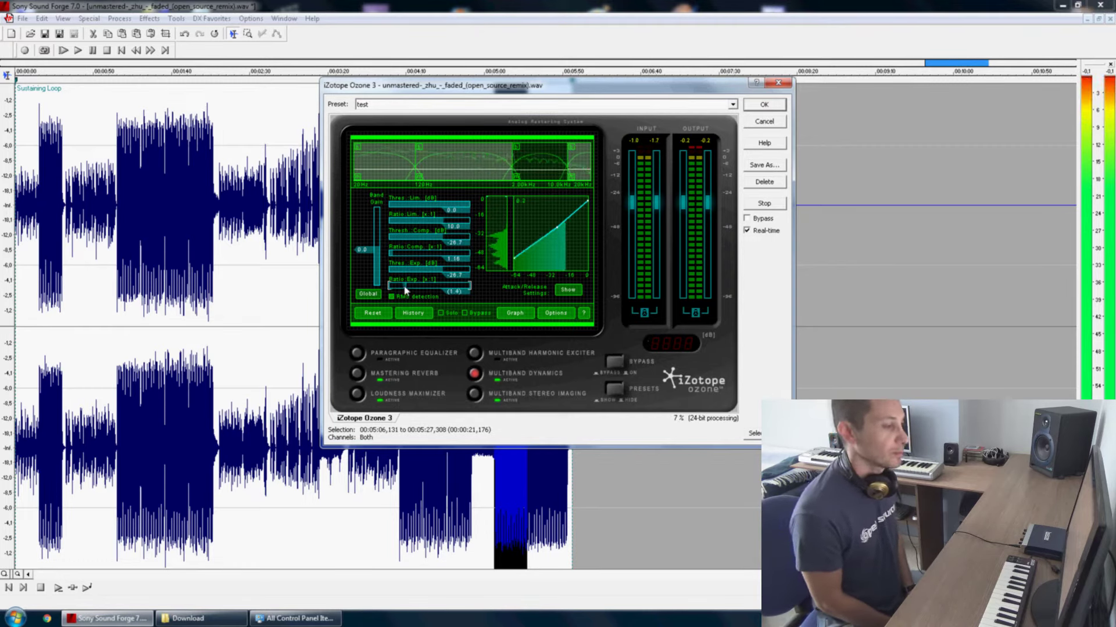
pyautogui.click(396, 270)
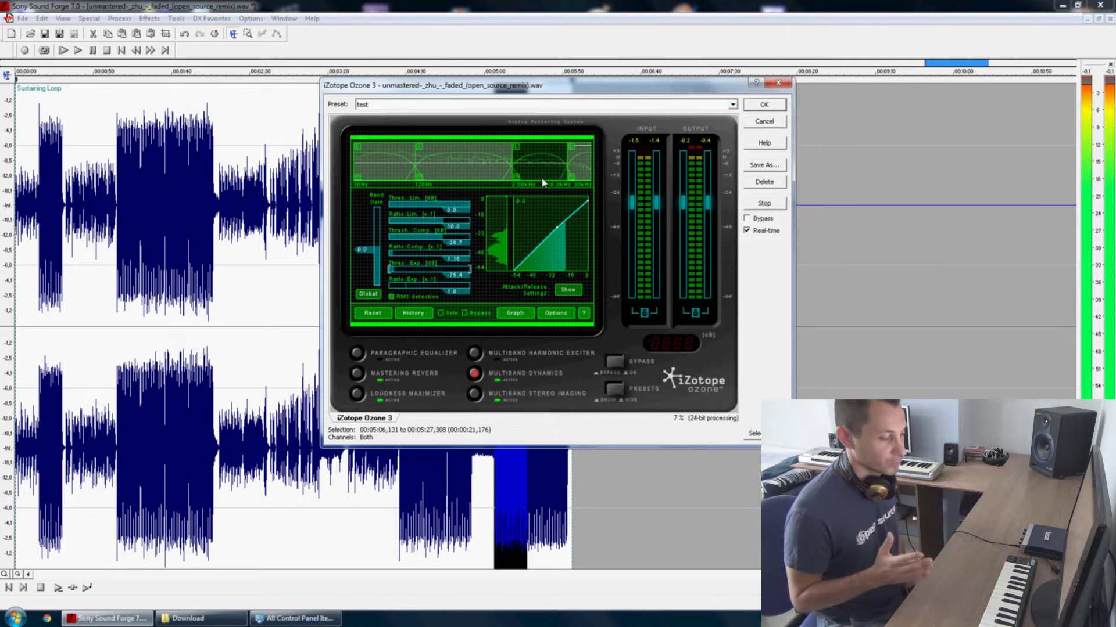
# Set band 4's compressor threshold to about -24.7 dB and raise the compression ratios of the bands slightly
pyautogui.click(581, 174)
pyautogui.click(447, 242)
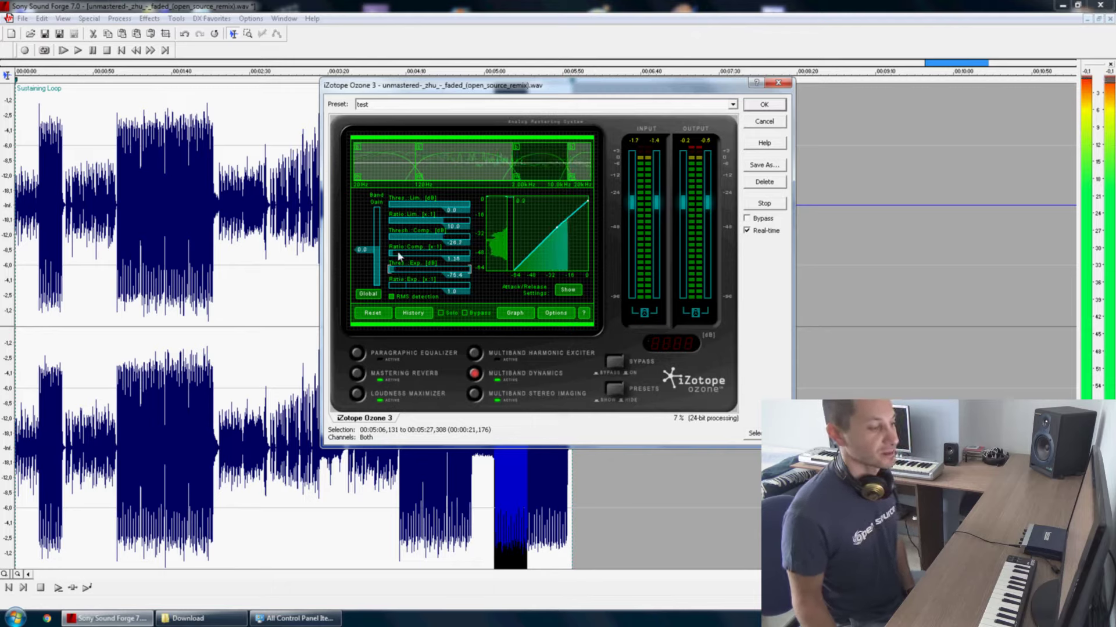
pyautogui.click(492, 165)
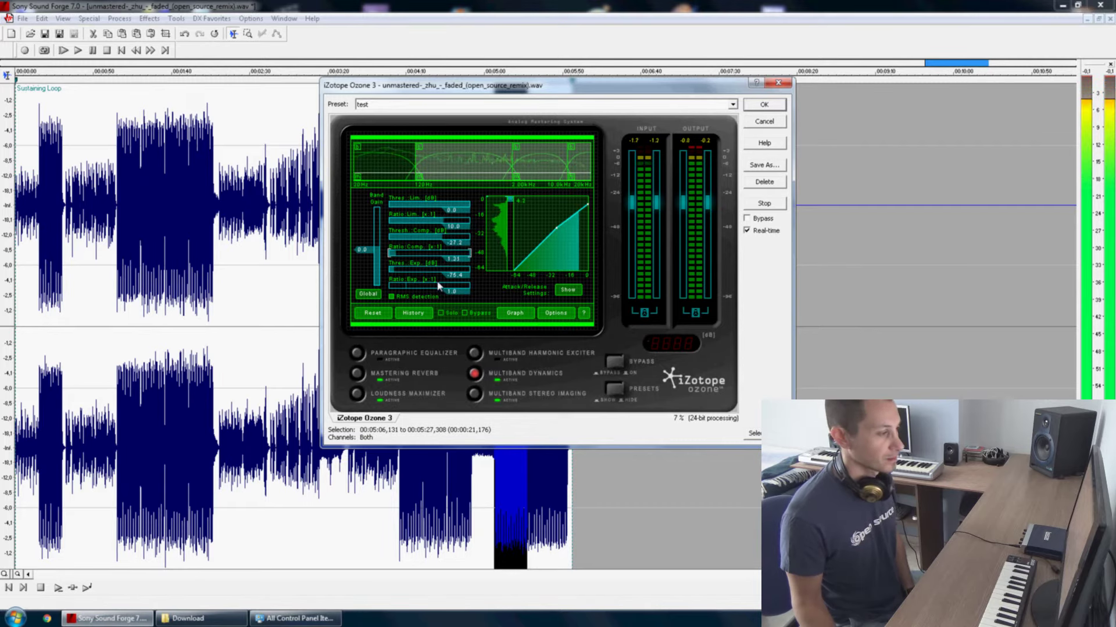
# Set the compressor's attack and release times to about 230 ms and check these settings on each band
pyautogui.click(567, 290)
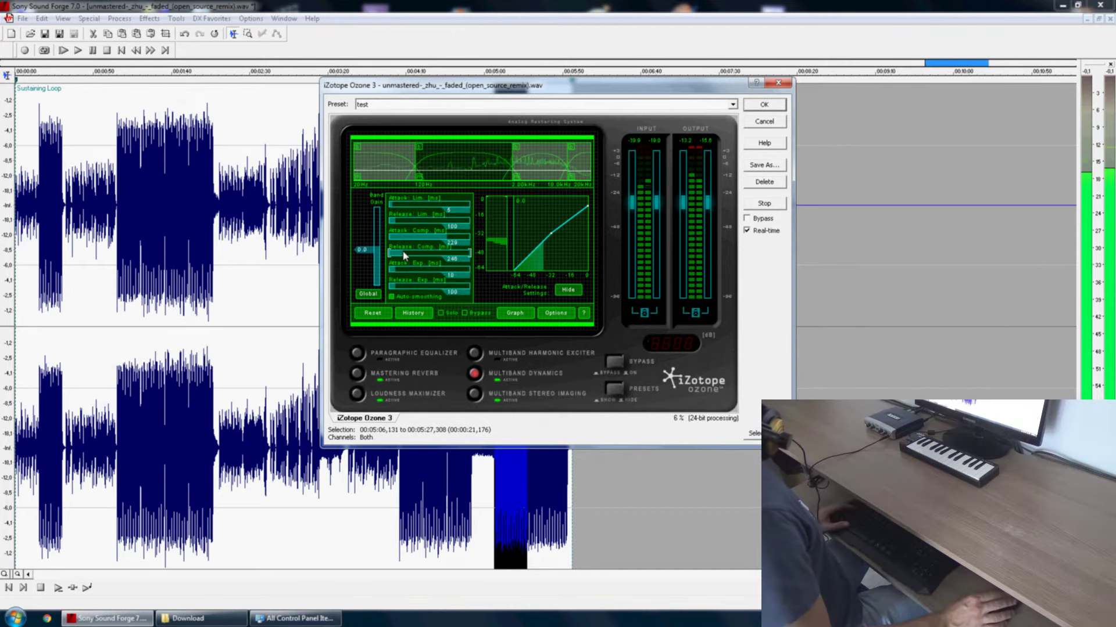
pyautogui.click(394, 162)
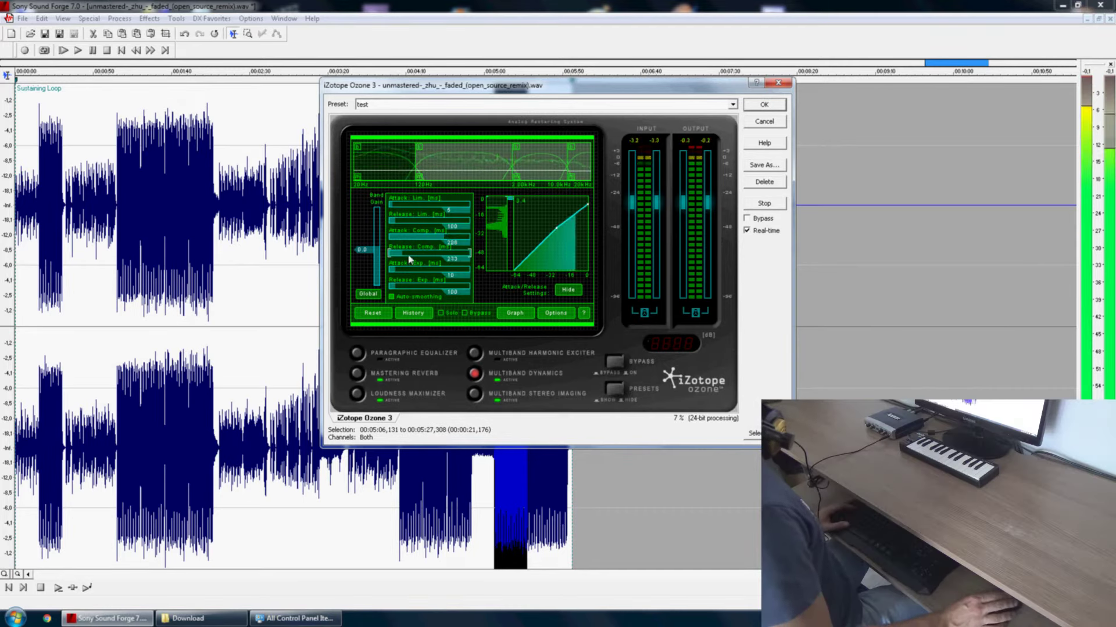
pyautogui.click(451, 242)
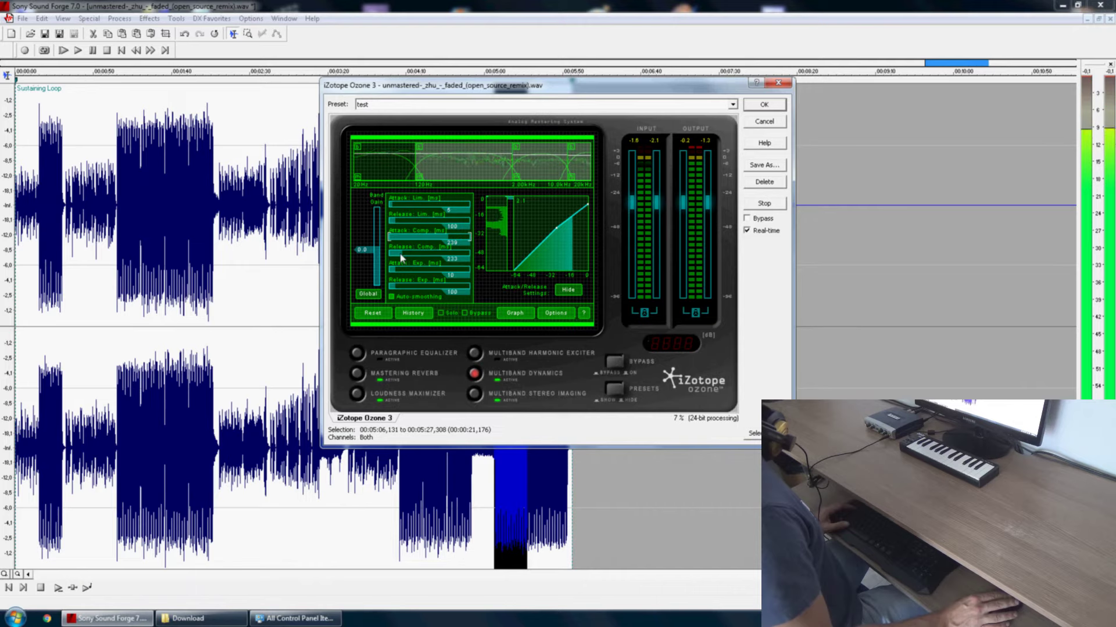
pyautogui.click(493, 173)
pyautogui.click(539, 173)
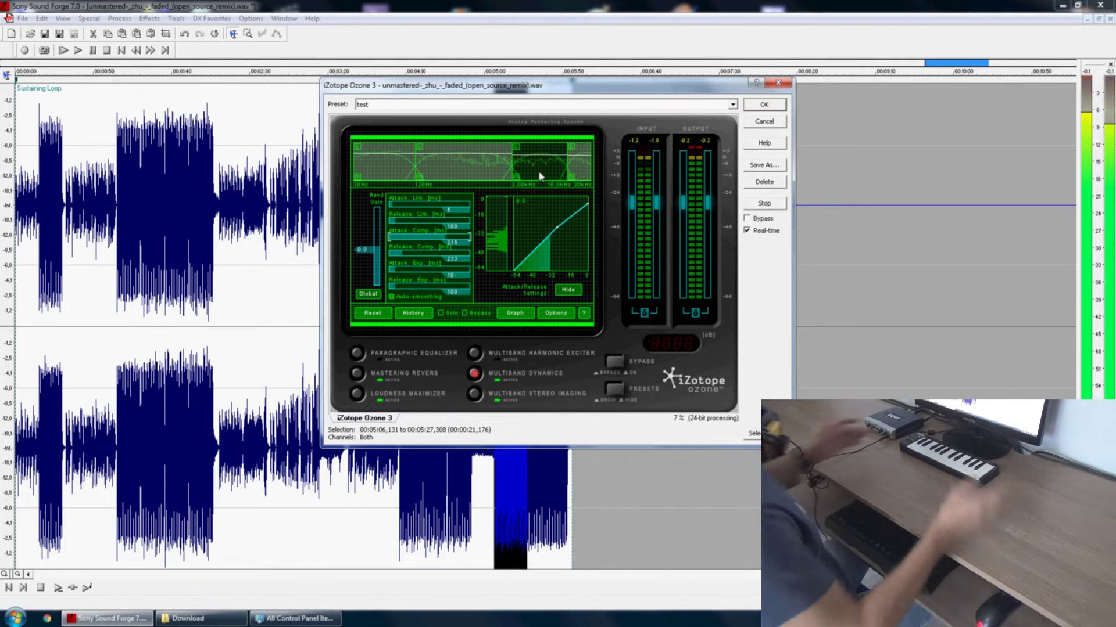
pyautogui.click(577, 174)
pyautogui.click(568, 289)
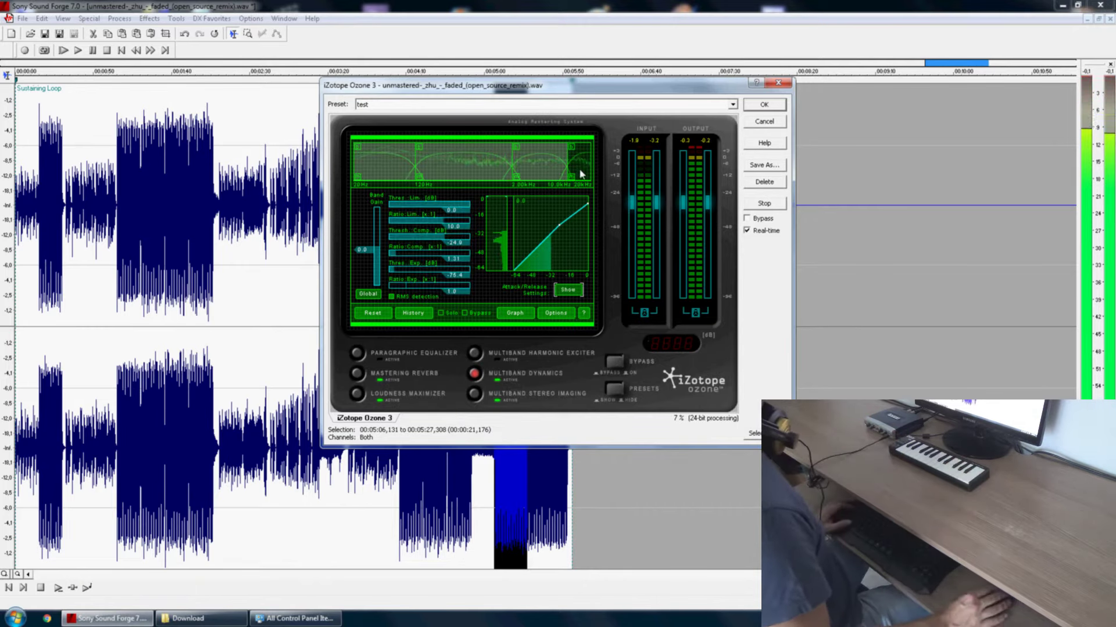
# Lower band 4's compressor threshold to -35.4 dB and raise its band gain slightly
pyautogui.click(445, 241)
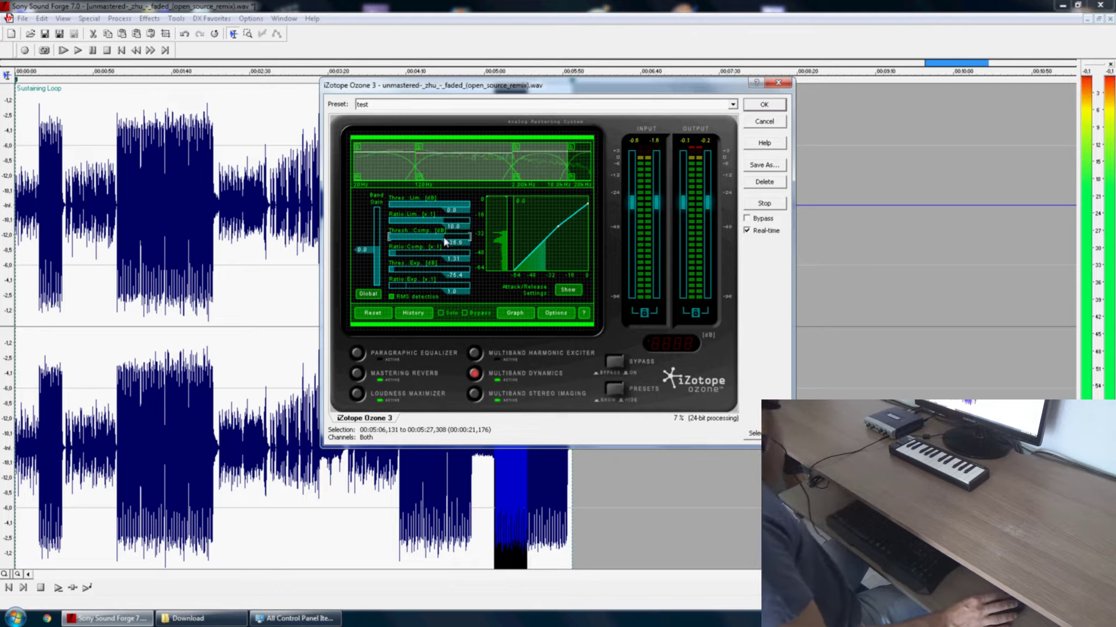
pyautogui.moveTo(442, 242); pyautogui.dragTo(432, 241)
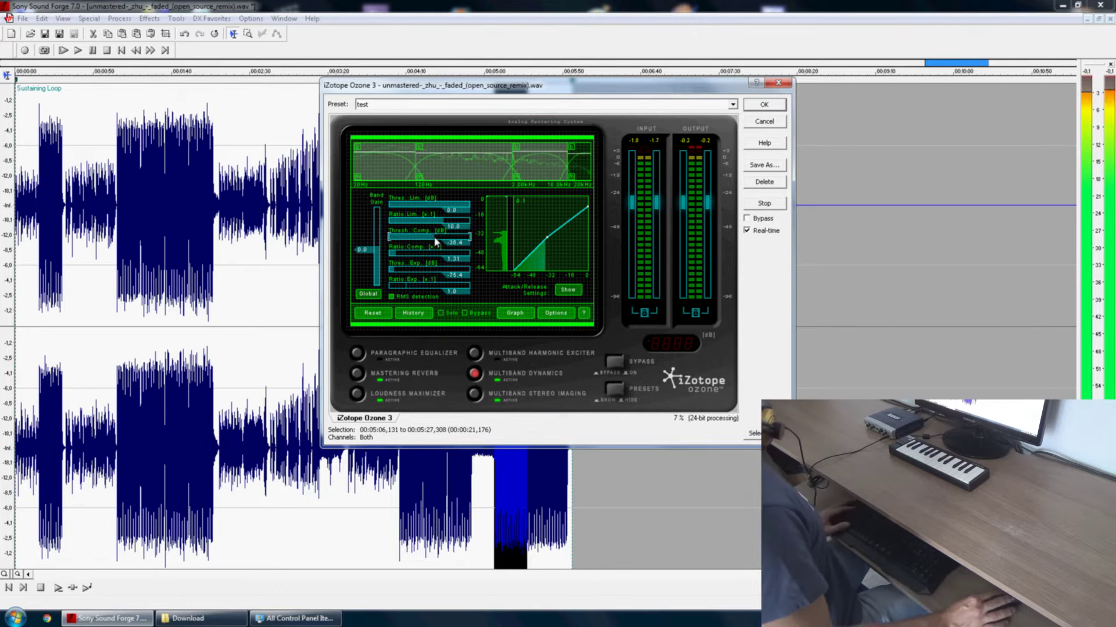
pyautogui.click(370, 251)
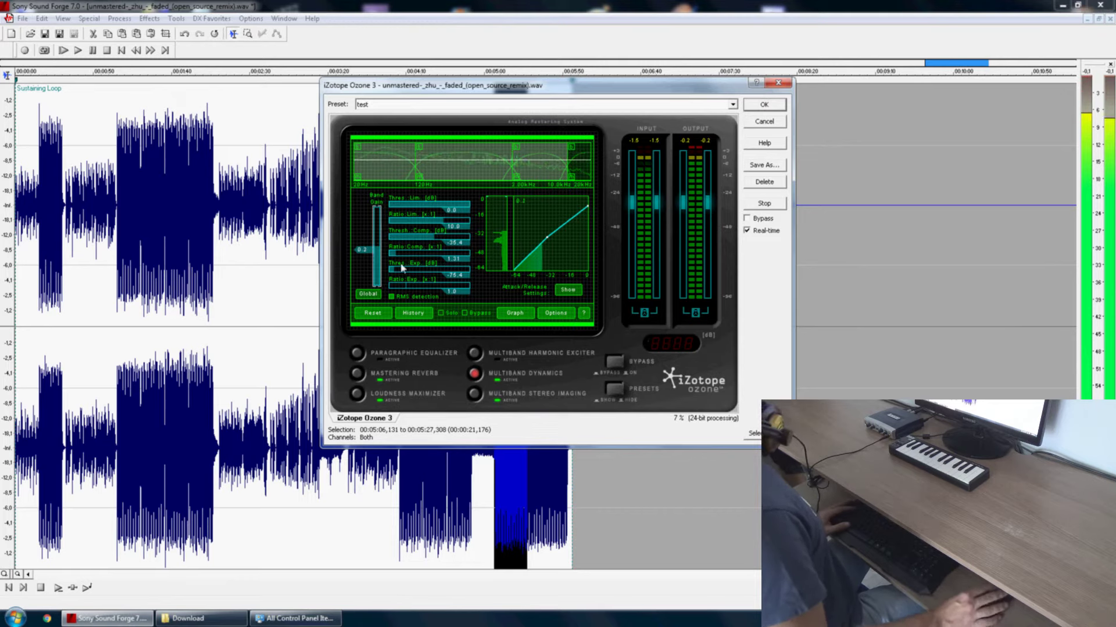
# Lower band 3's compressor threshold to about -33 dB and stop the preview
pyautogui.click(523, 171)
pyautogui.moveTo(442, 241); pyautogui.dragTo(437, 243)
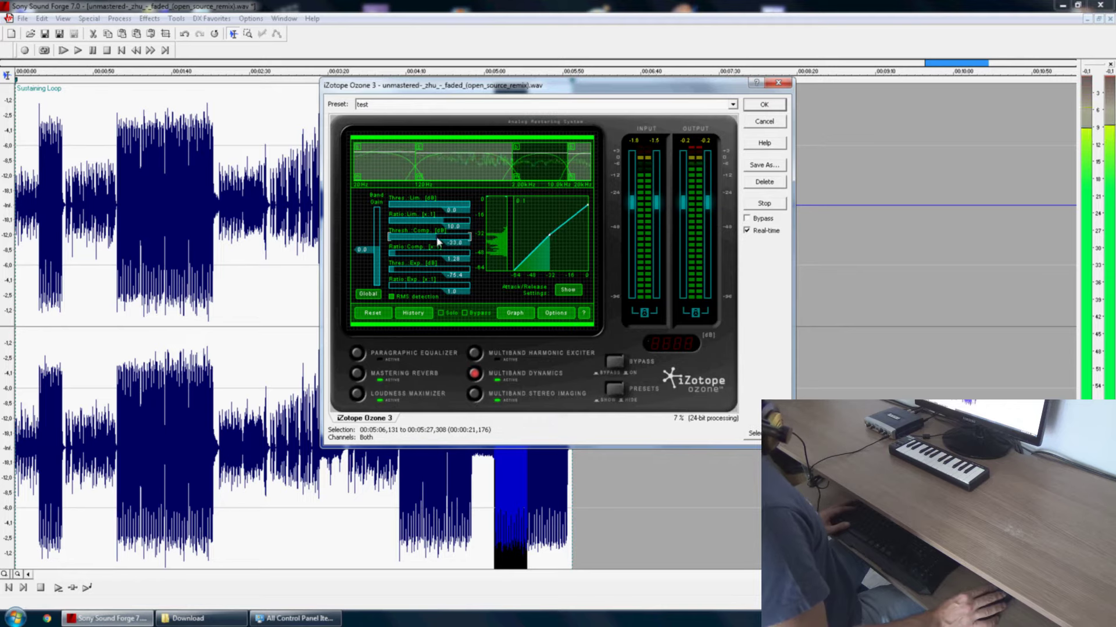
pyautogui.click(760, 208)
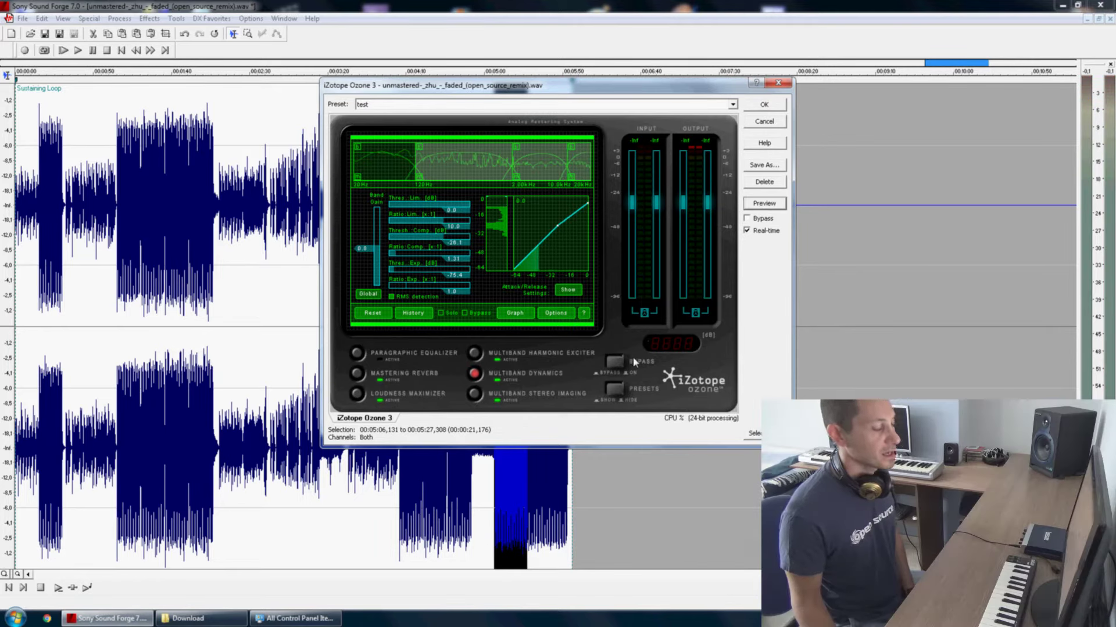
# Restart the preview and, in the multiband harmonic exciter, try band 2's amount at 5 before setting it to 2
pyautogui.click(132, 161)
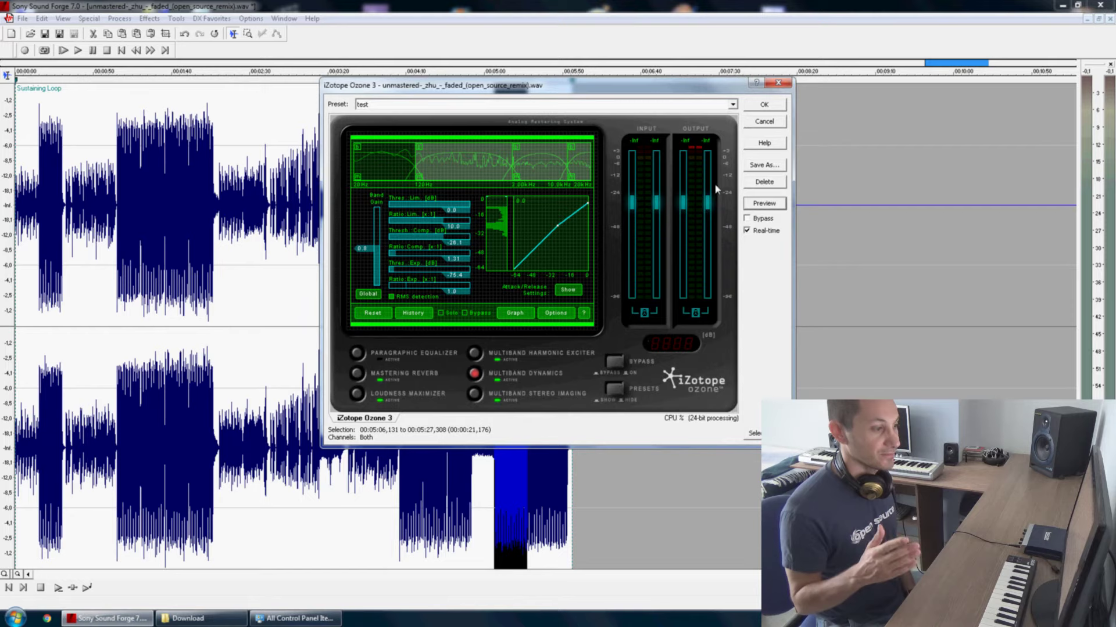
pyautogui.click(763, 203)
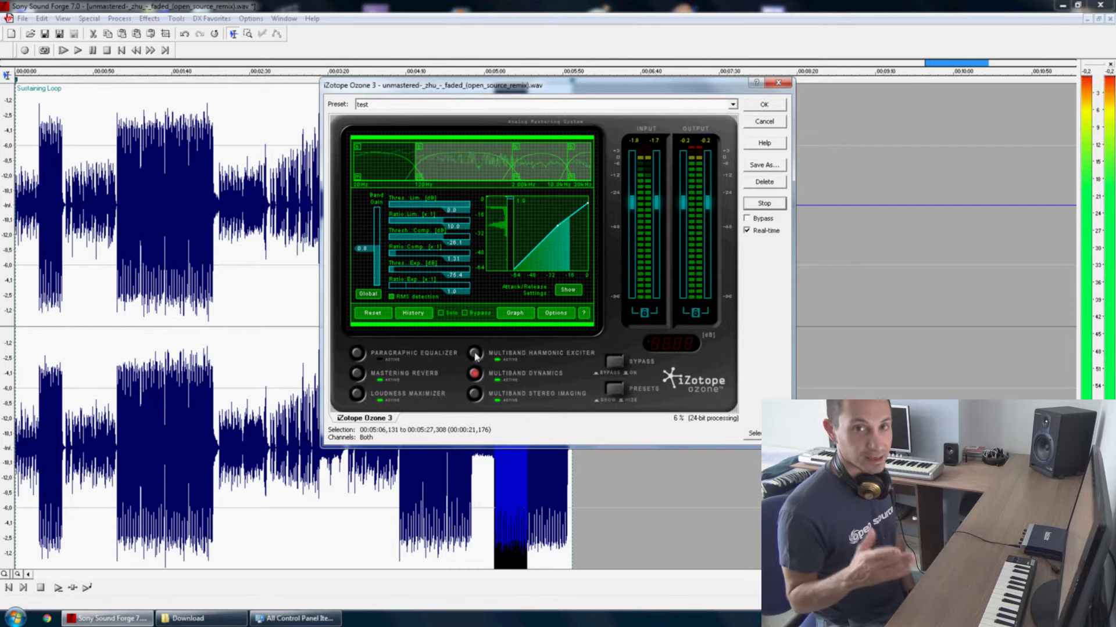
pyautogui.click(474, 356)
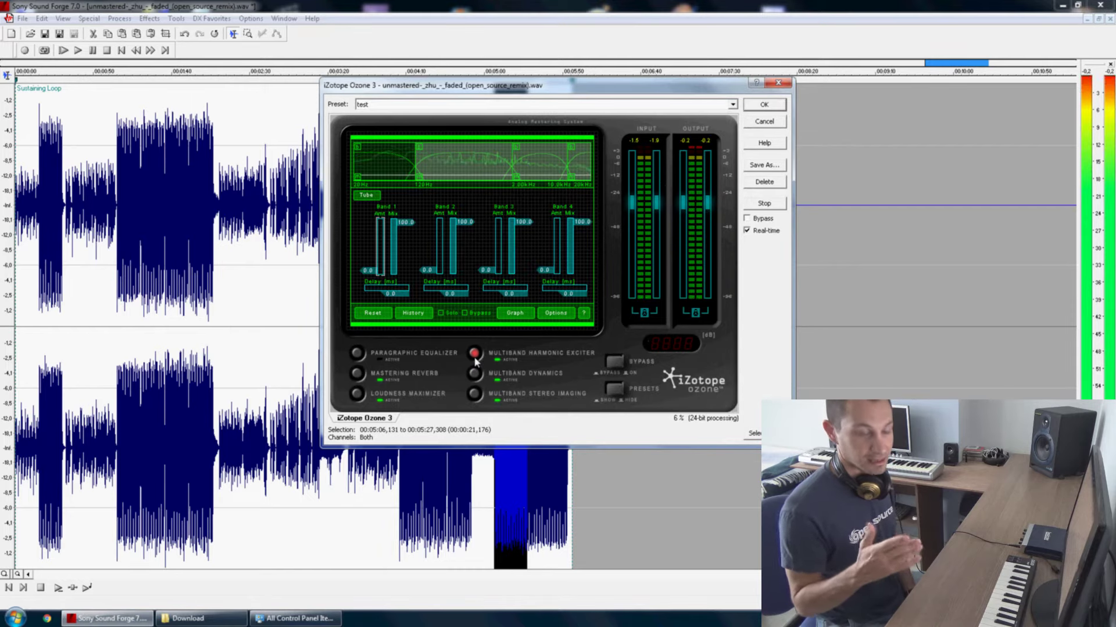
pyautogui.doubleClick(428, 270)
pyautogui.write('5')
pyautogui.press('Return')
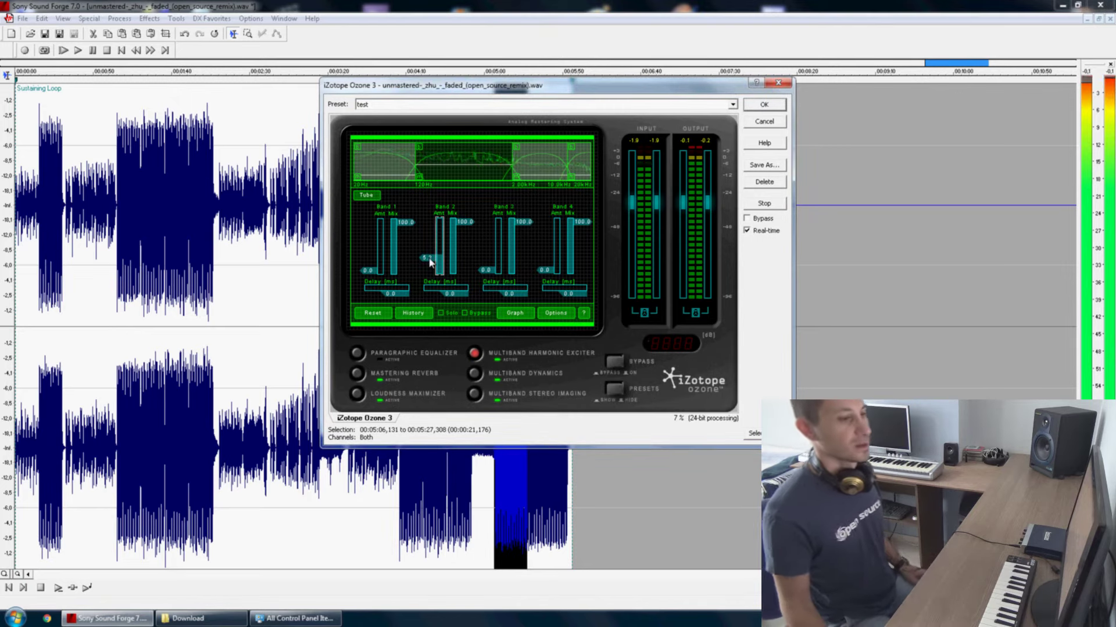
pyautogui.doubleClick(428, 258)
pyautogui.write('2')
pyautogui.press('Return')
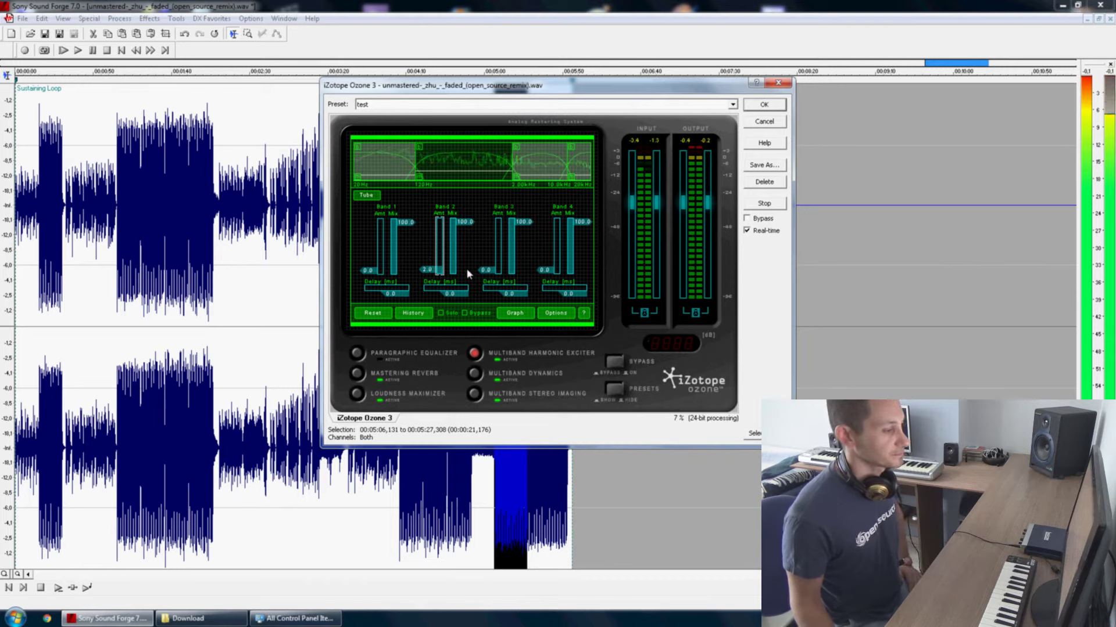
# Try the harmonic exciter's band 3 amount at 6, reduce it to 2, and fine-tune it to 2.2
pyautogui.doubleClick(486, 270)
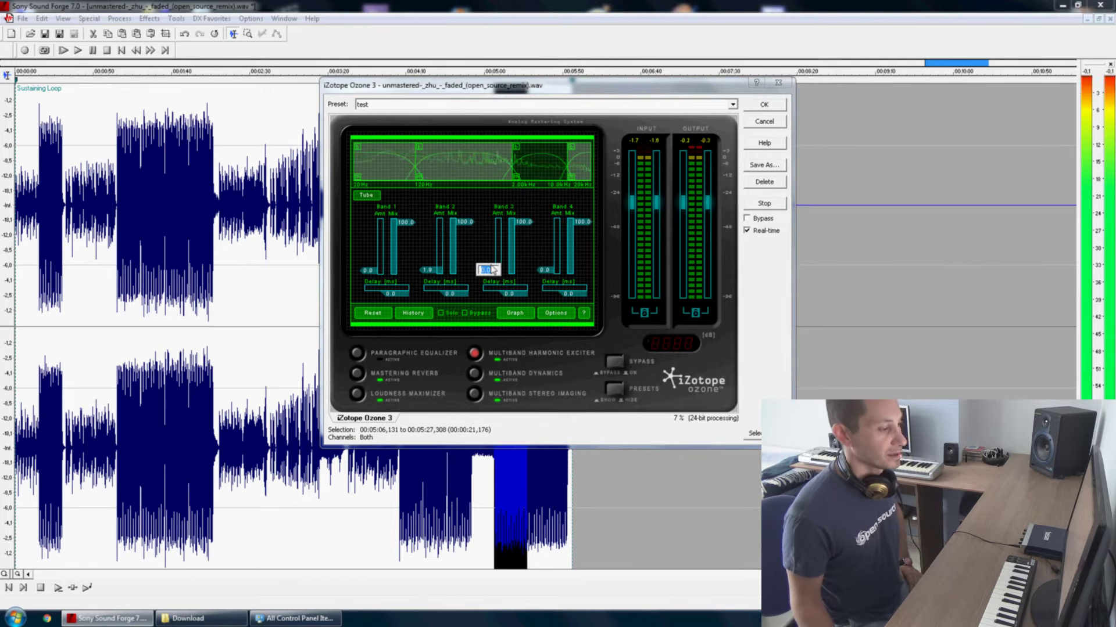
pyautogui.write('6')
pyautogui.press('Return')
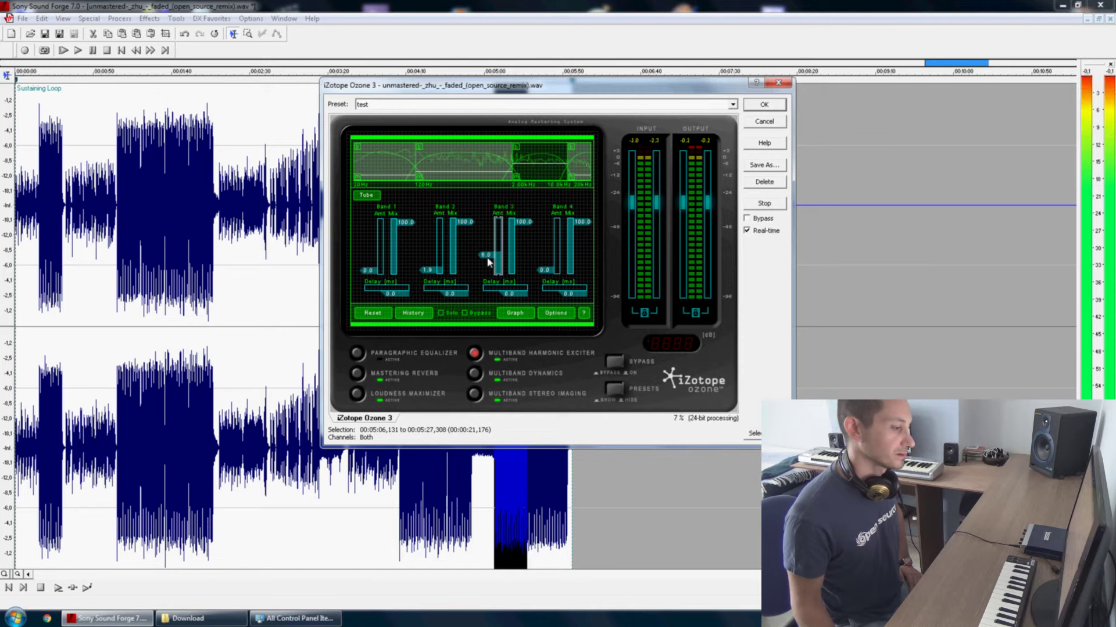
pyautogui.doubleClick(487, 257)
pyautogui.write('2')
pyautogui.press('Return')
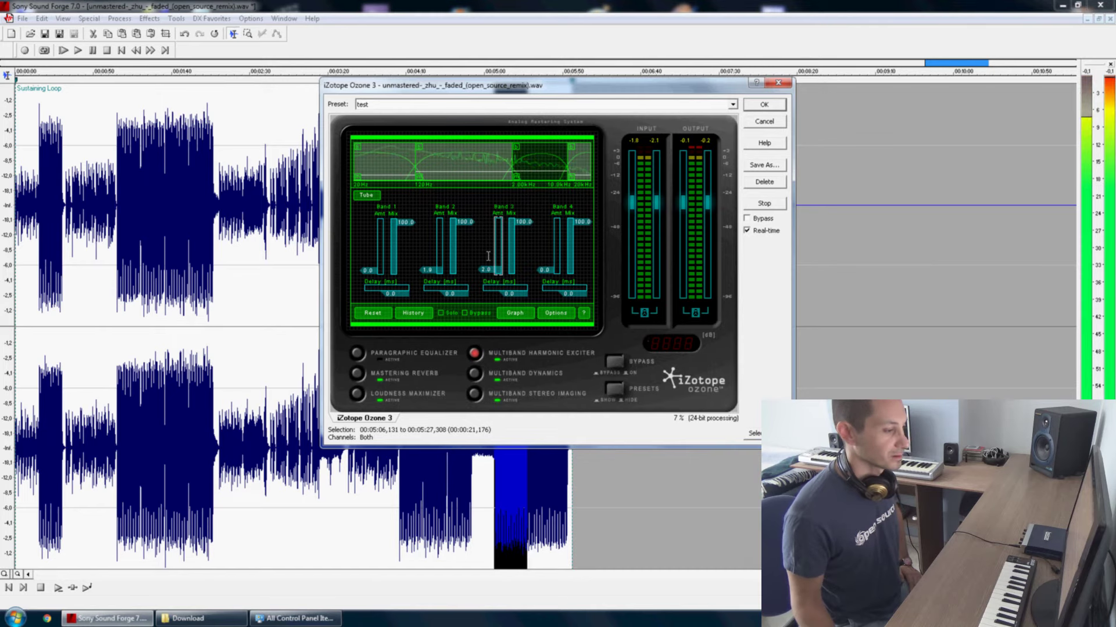
pyautogui.scroll(1, 491, 260)
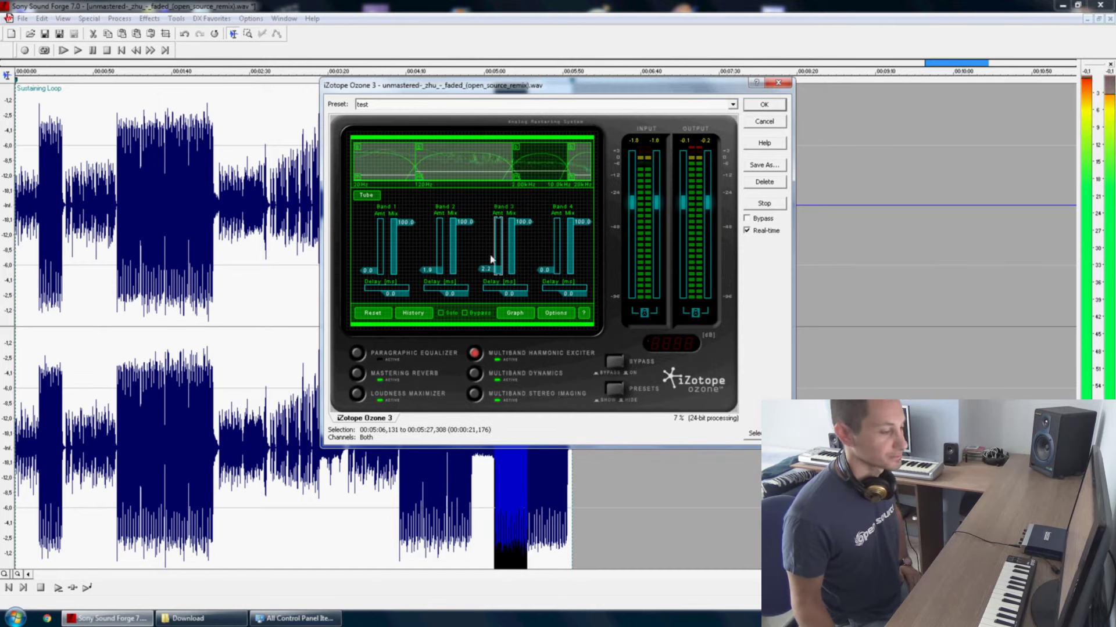
# Try the harmonic exciter's band 4 amount at 6, reduce it to 1, and lower it slightly further
pyautogui.doubleClick(538, 271)
pyautogui.write('6')
pyautogui.press('Return')
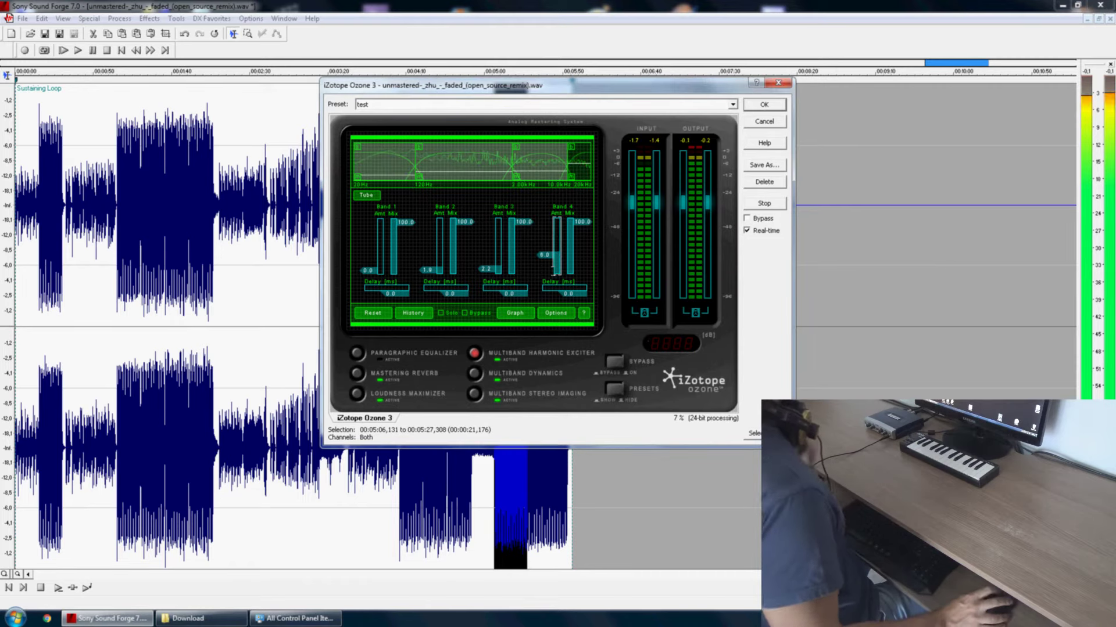
pyautogui.doubleClick(545, 255)
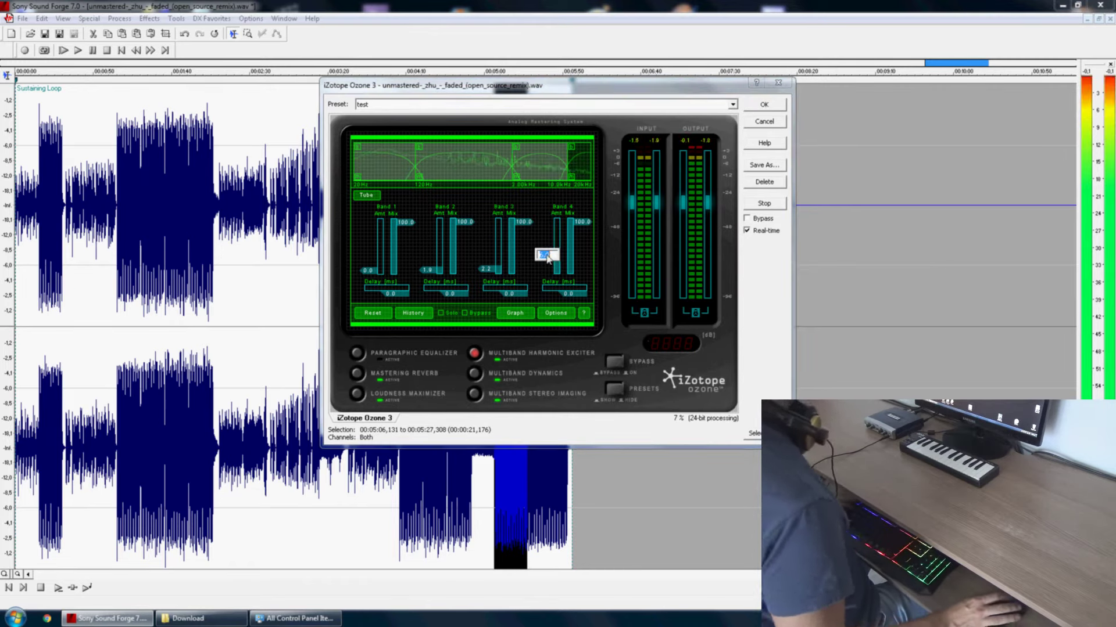
pyautogui.write('1')
pyautogui.press('Return')
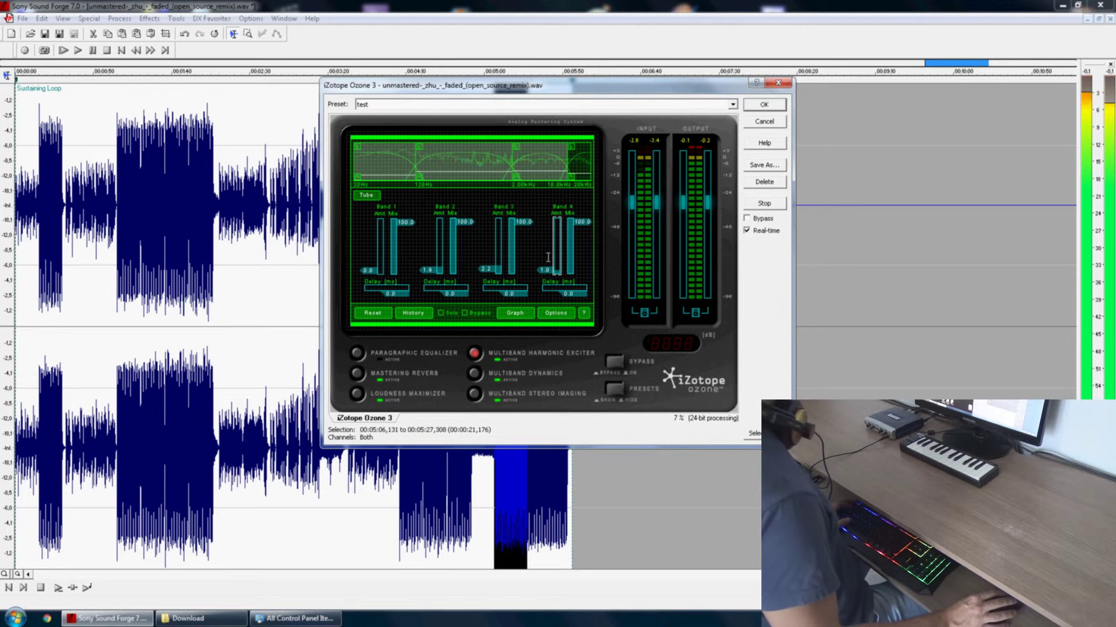
pyautogui.scroll(-1, 547, 258)
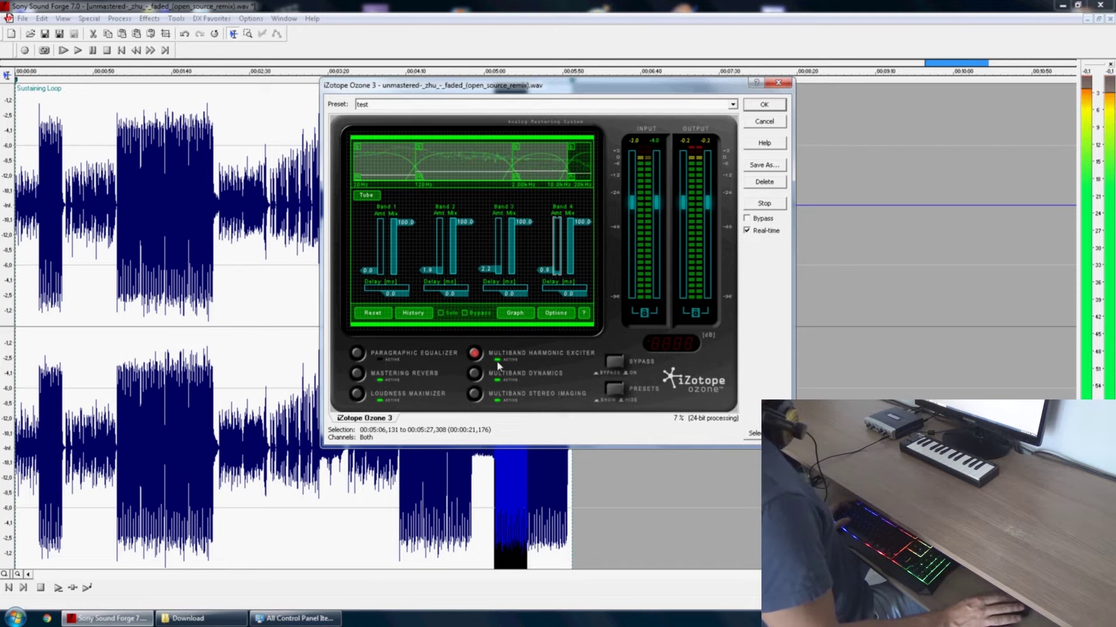
# Compare the passage with the plug-in bypassed and active, and reopen band 4's multiband dynamics settings
pyautogui.click(749, 219)
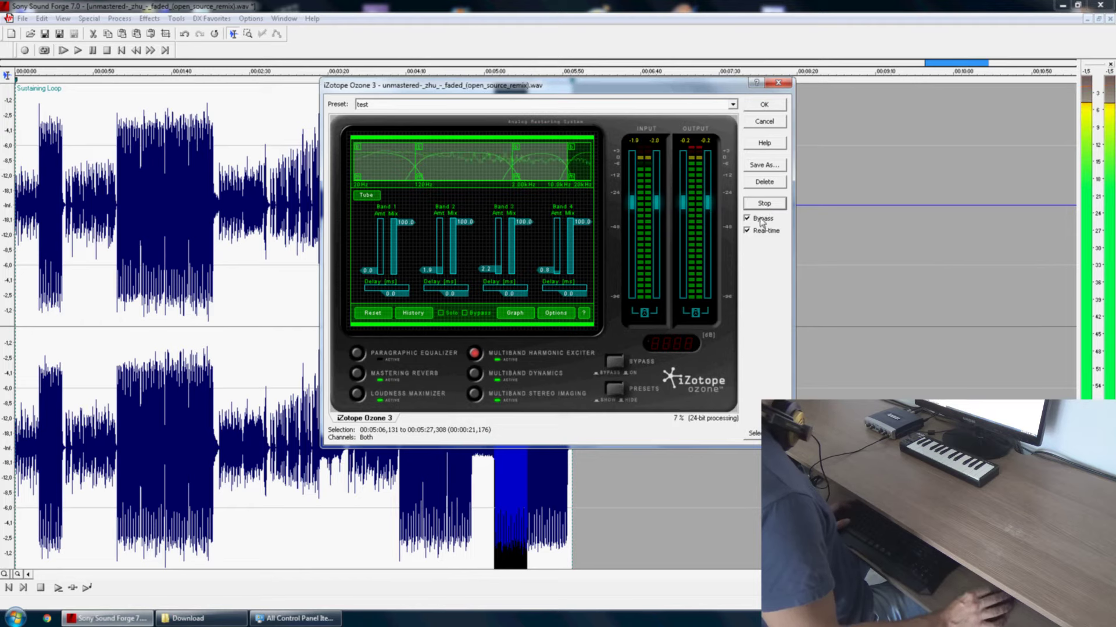
pyautogui.click(760, 221)
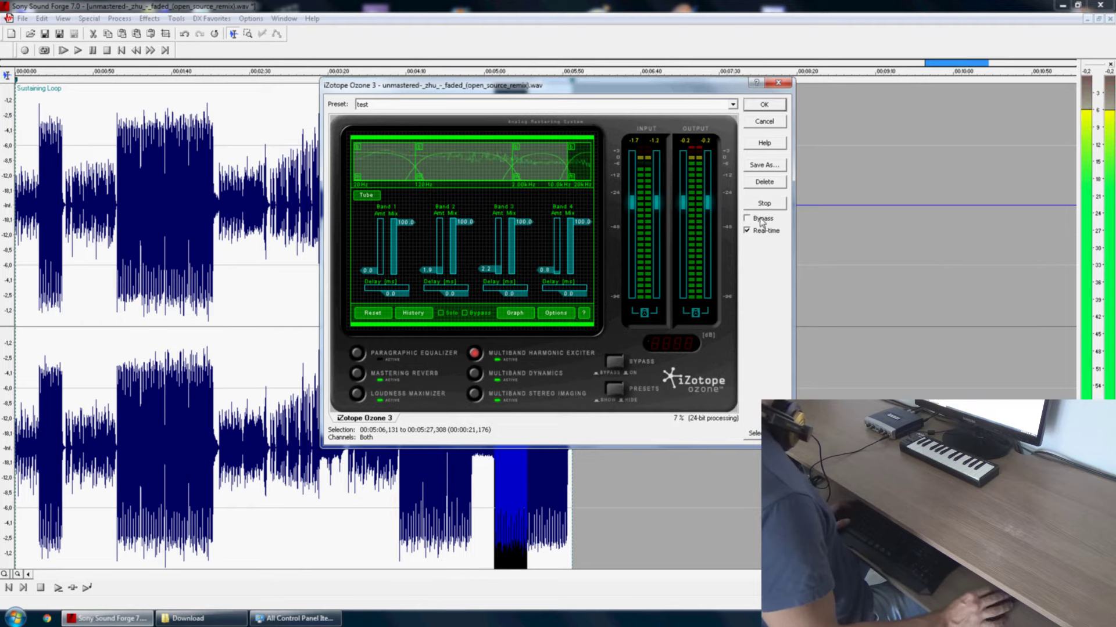
pyautogui.click(478, 375)
pyautogui.click(585, 176)
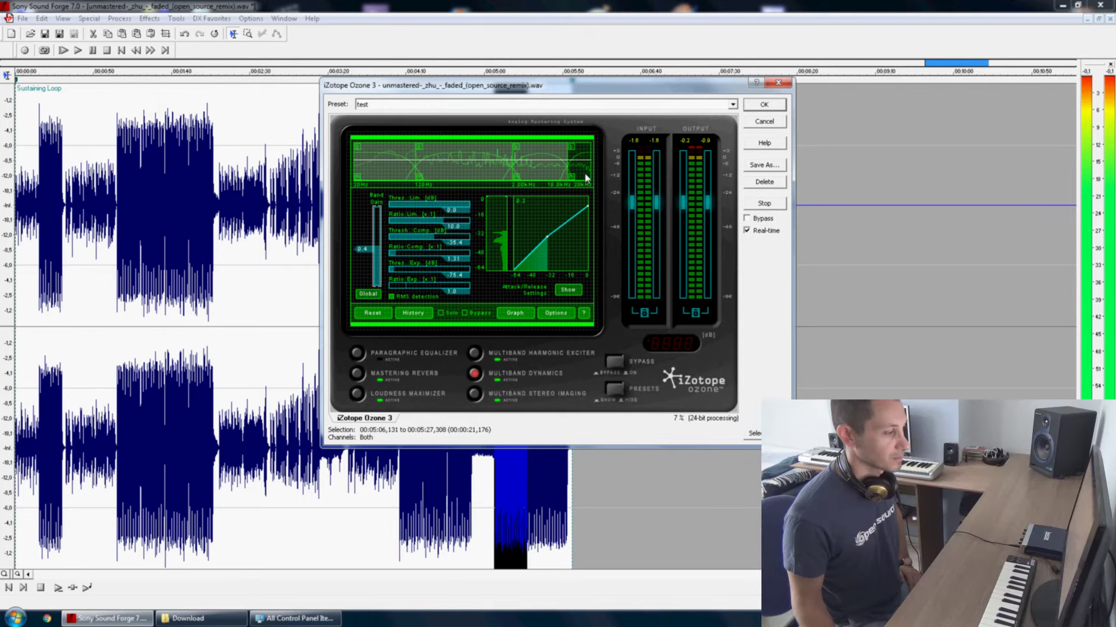
# Save the current Ozone 3 settings as the preset zhu3 and close the plug-in without processing the audio
pyautogui.click(764, 165)
pyautogui.write('zhu3')
pyautogui.click(645, 202)
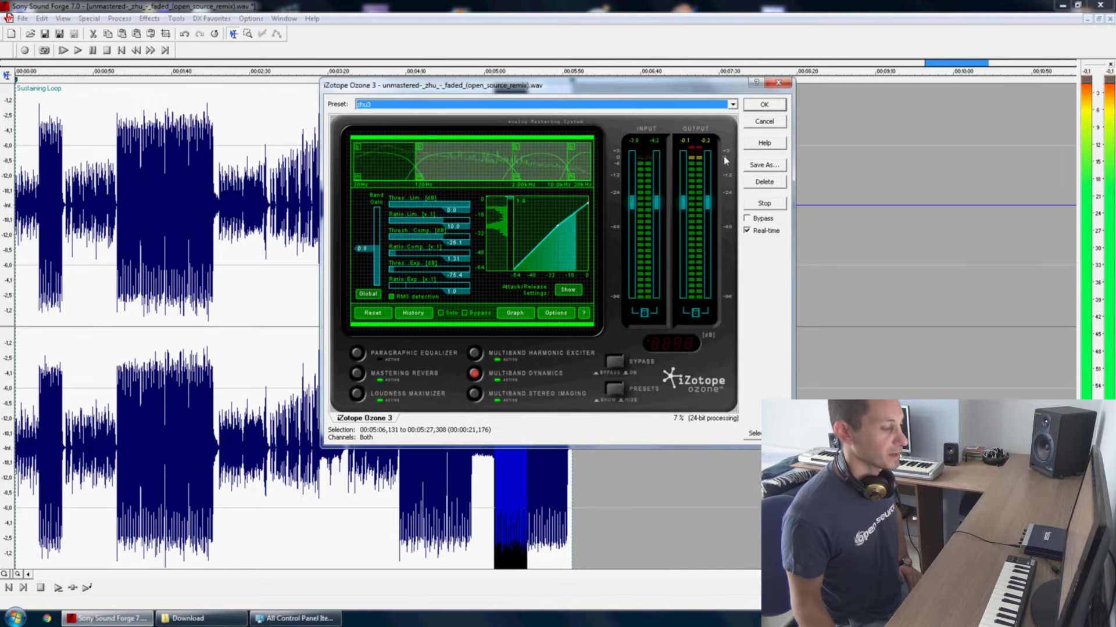
pyautogui.click(779, 124)
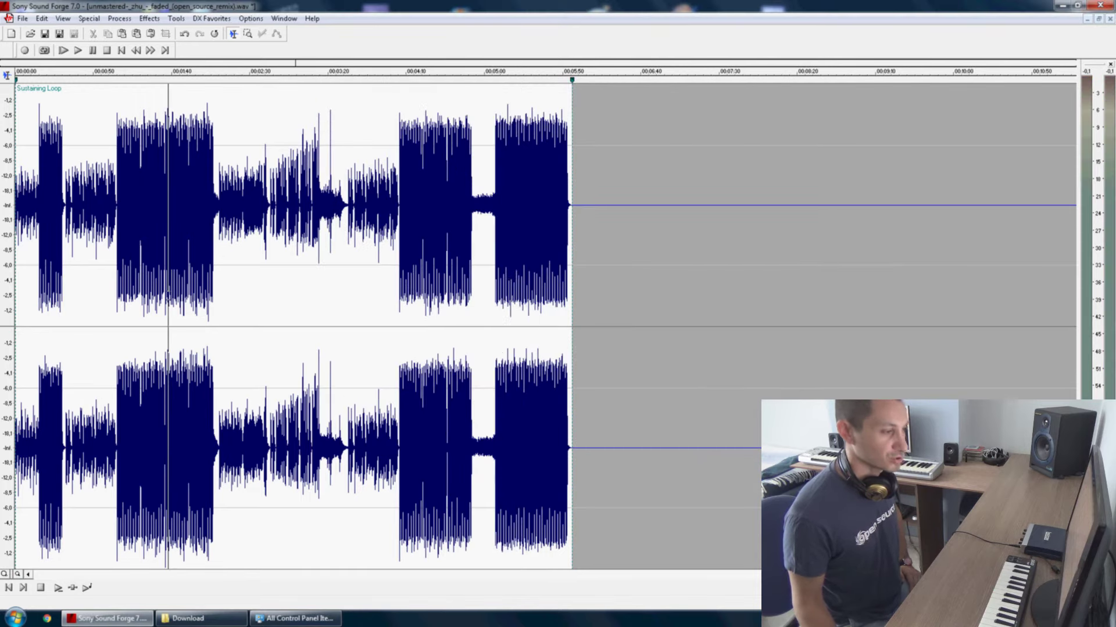
# Select the passage from about 1:50 to 2:04 at the end of the long loud section and open Ozone 3 on it
pyautogui.click(169, 299)
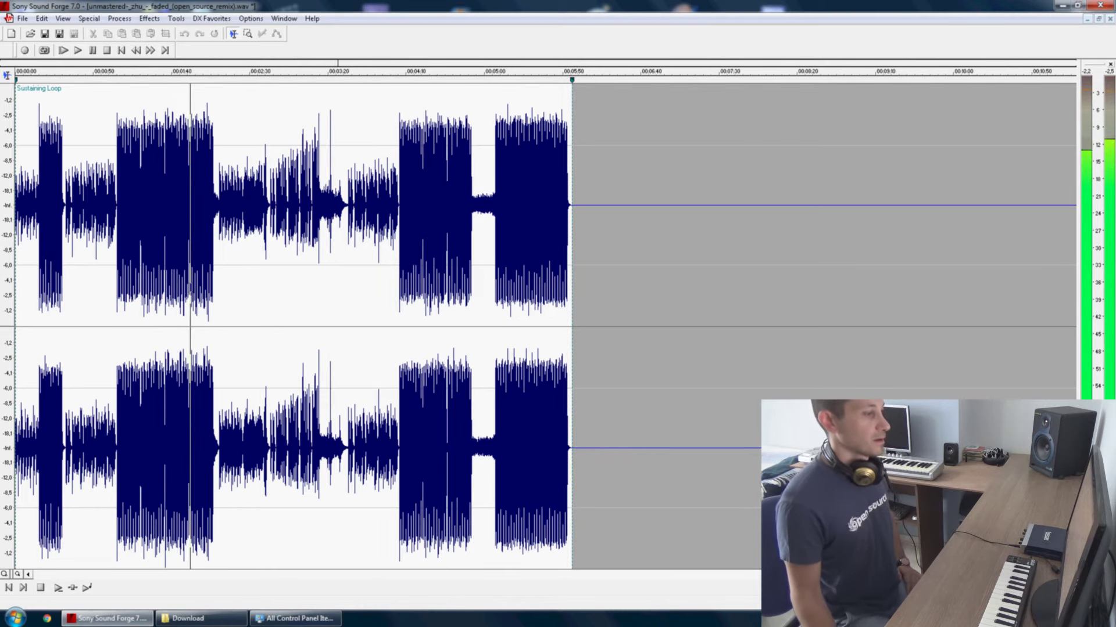
pyautogui.press('space')
pyautogui.moveTo(188, 284); pyautogui.dragTo(209, 285)
pyautogui.click(212, 18)
pyautogui.moveTo(232, 78)
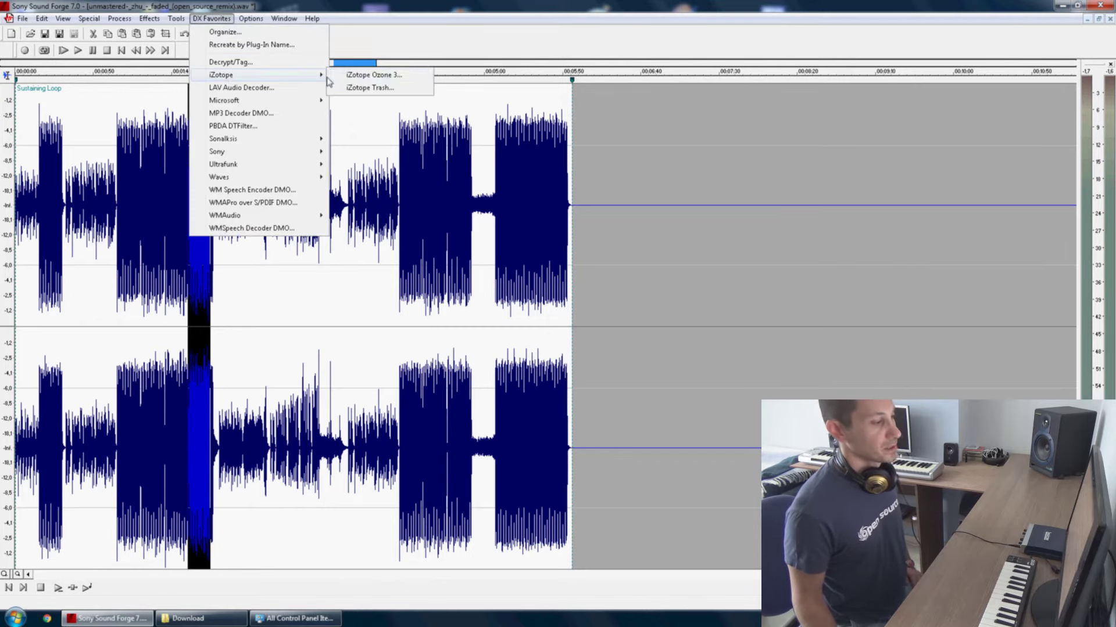
pyautogui.click(372, 78)
# Preview the selection with the plug-in active and review the multiband dynamics settings of bands 4, 3, 2 and 1
pyautogui.click(748, 218)
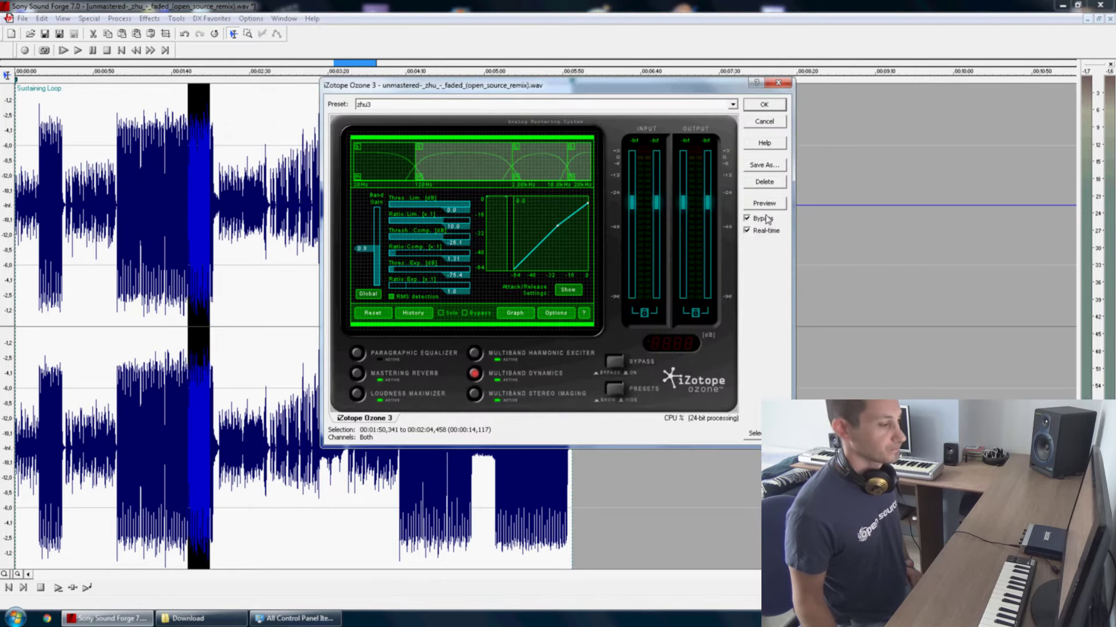
pyautogui.click(747, 218)
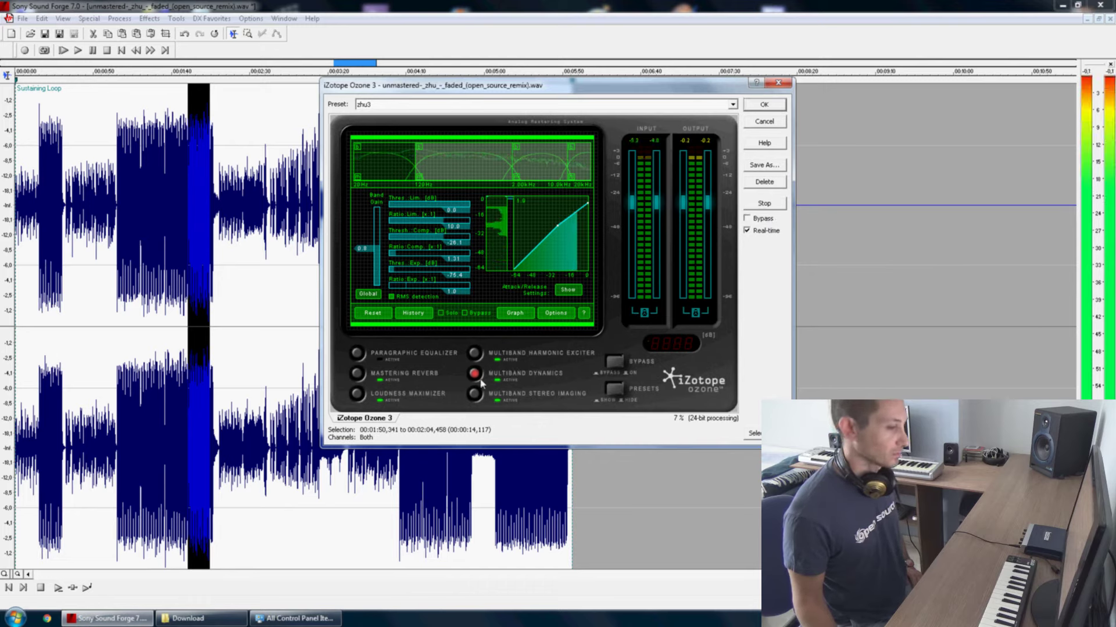
pyautogui.click(584, 176)
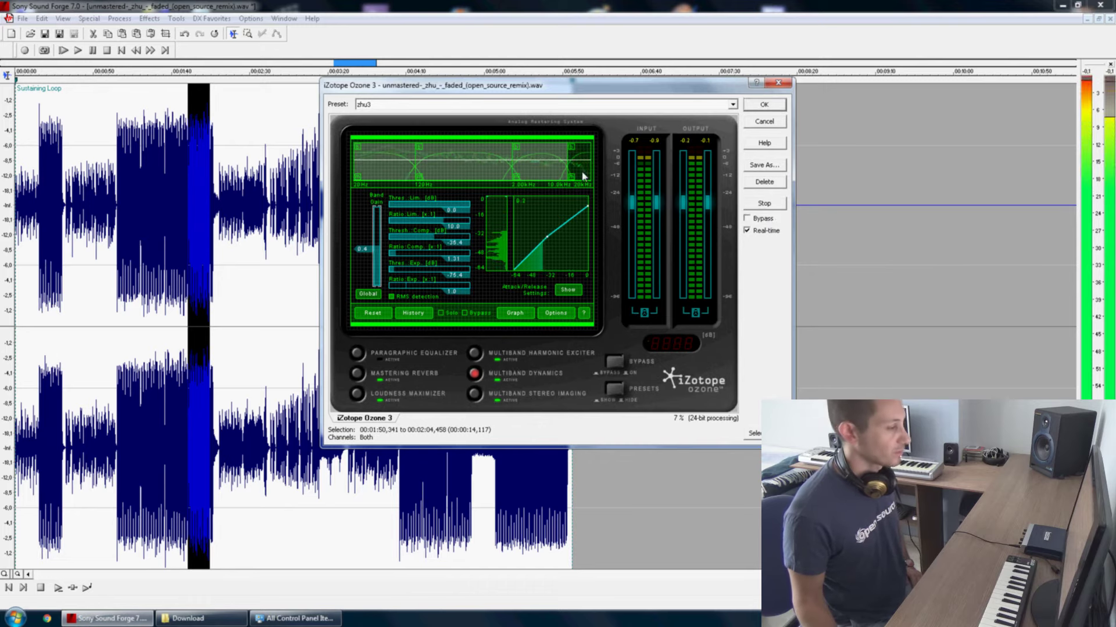
pyautogui.click(539, 175)
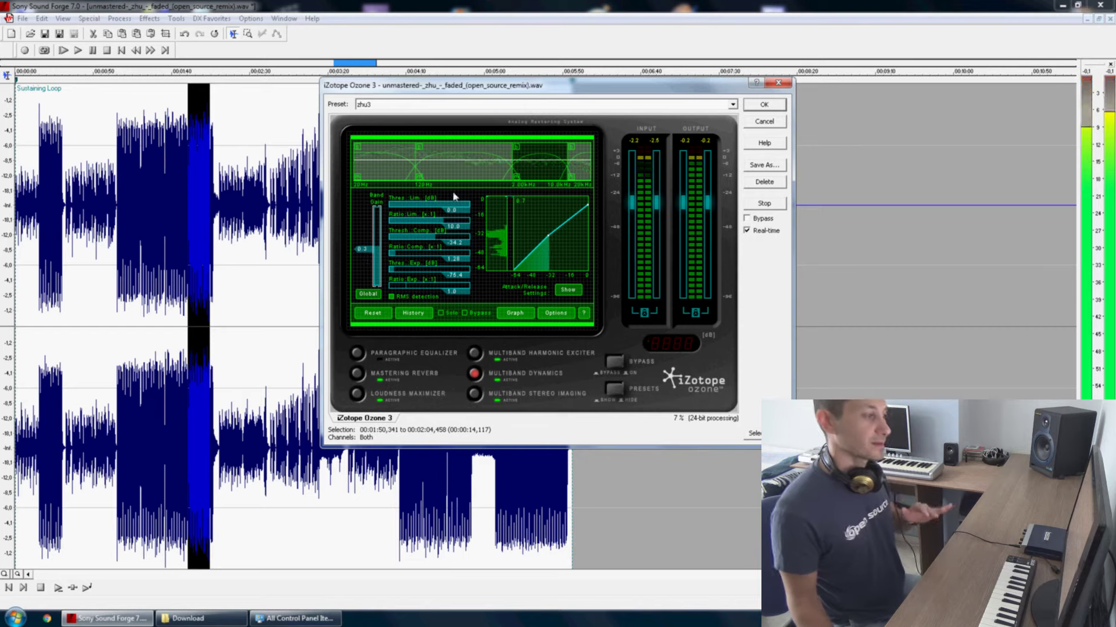
pyautogui.click(476, 174)
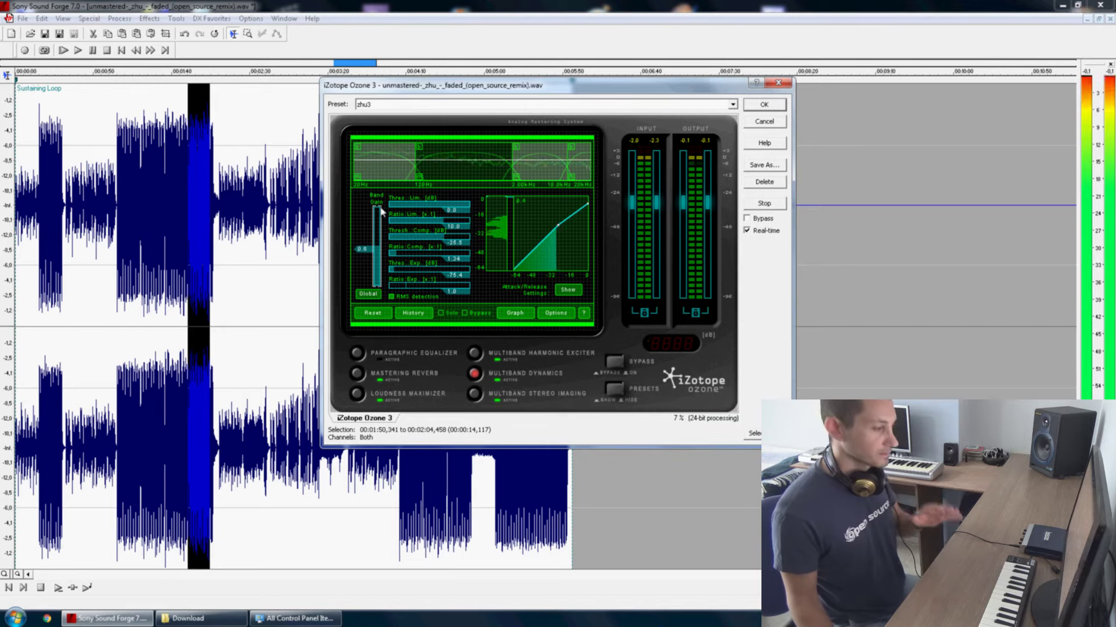
pyautogui.click(387, 175)
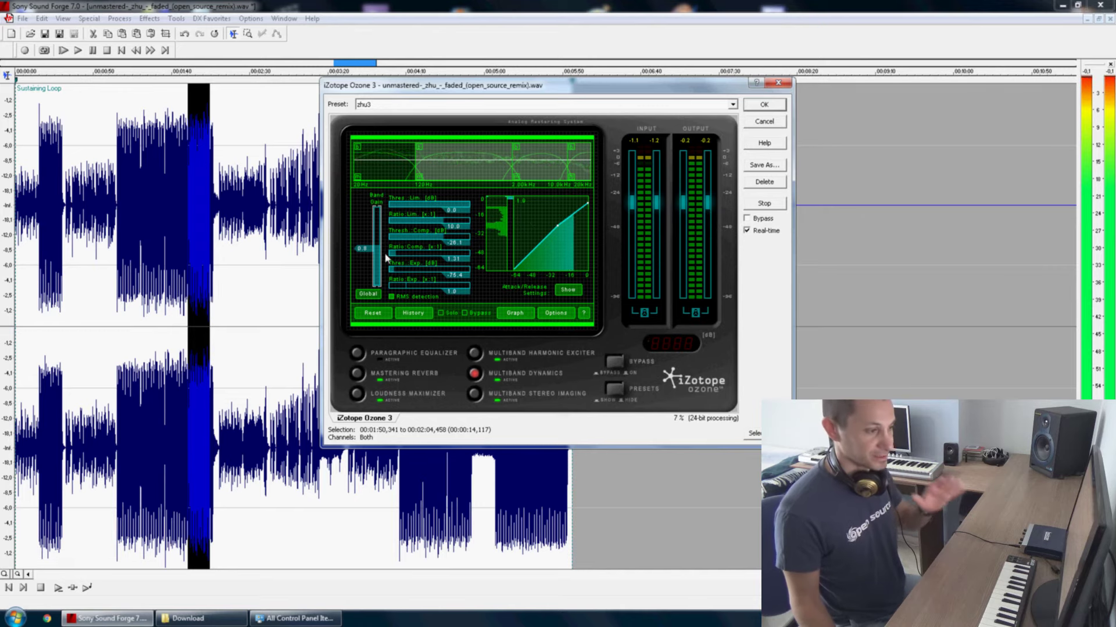
# Raise the loudness maximizer's threshold slightly and check the mastering reverb settings
pyautogui.click(357, 394)
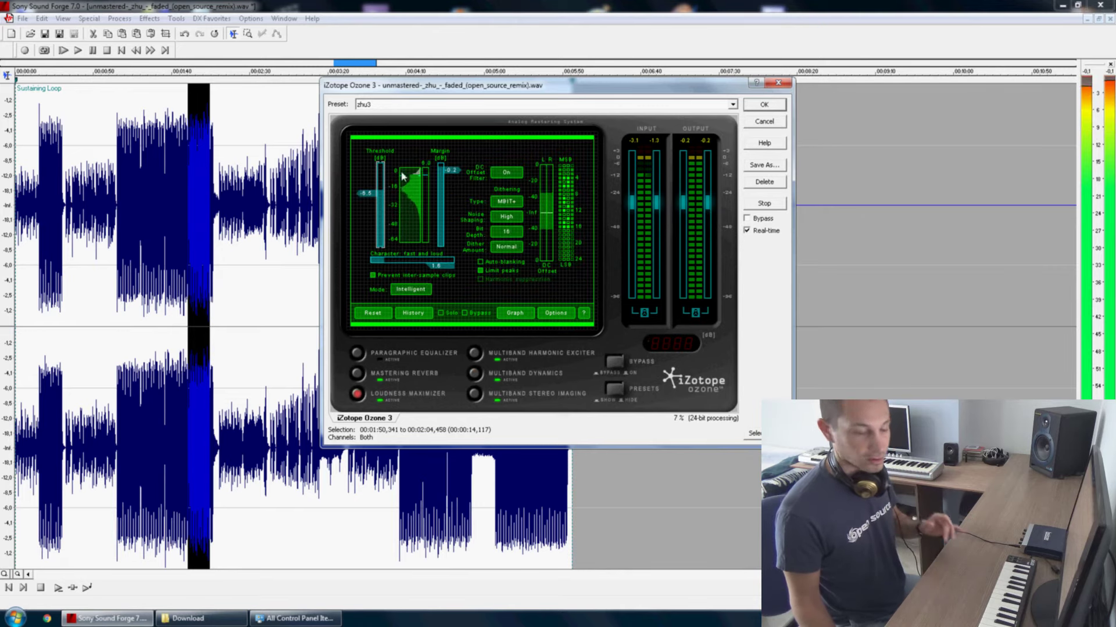
pyautogui.moveTo(359, 198); pyautogui.dragTo(369, 197)
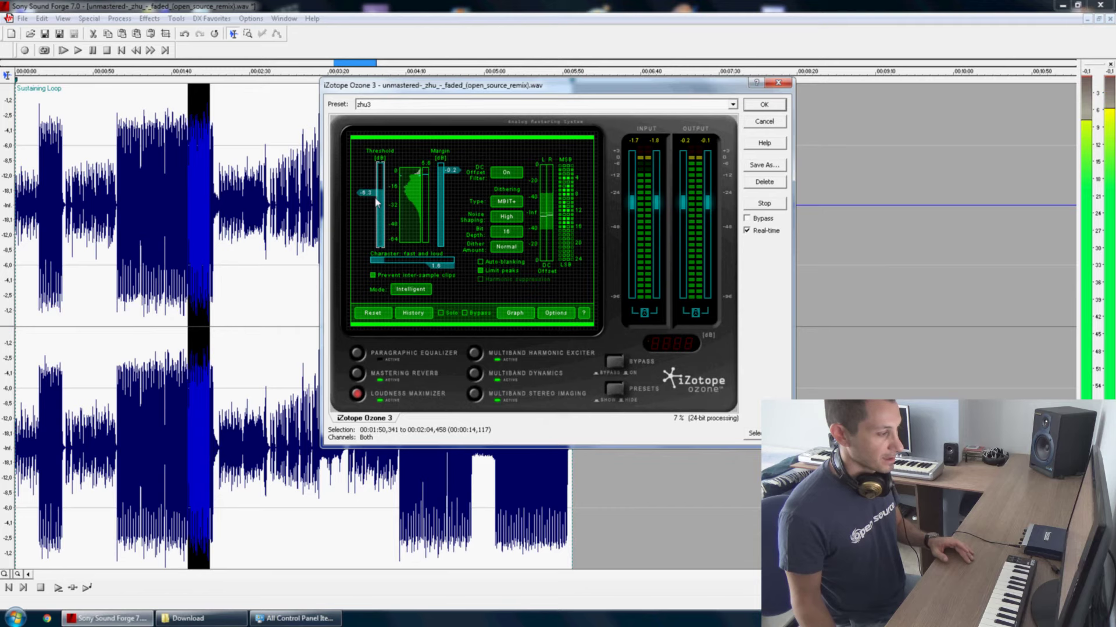
pyautogui.click(356, 373)
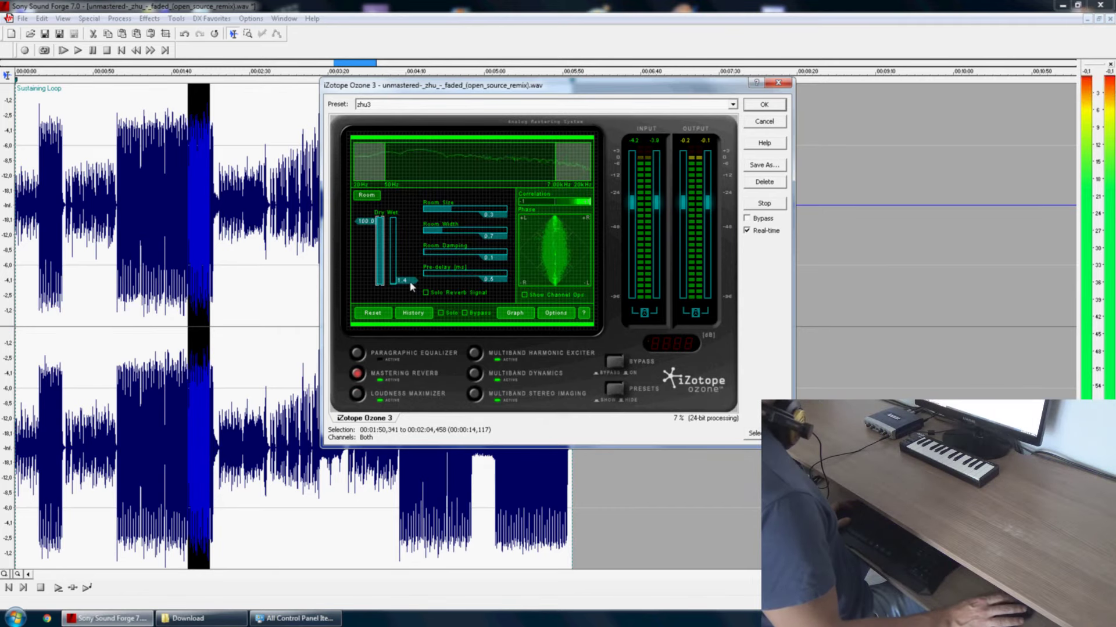
# In the multiband harmonic exciter, try band 3's amount at 5 before setting it to 3
pyautogui.click(475, 353)
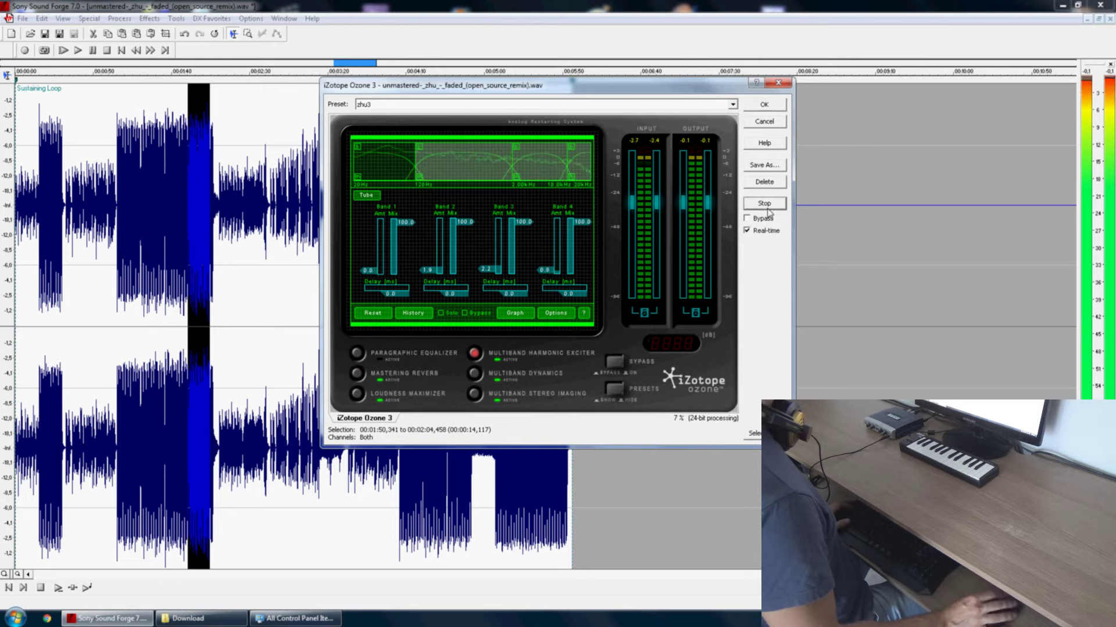
pyautogui.doubleClick(487, 269)
pyautogui.write('0')
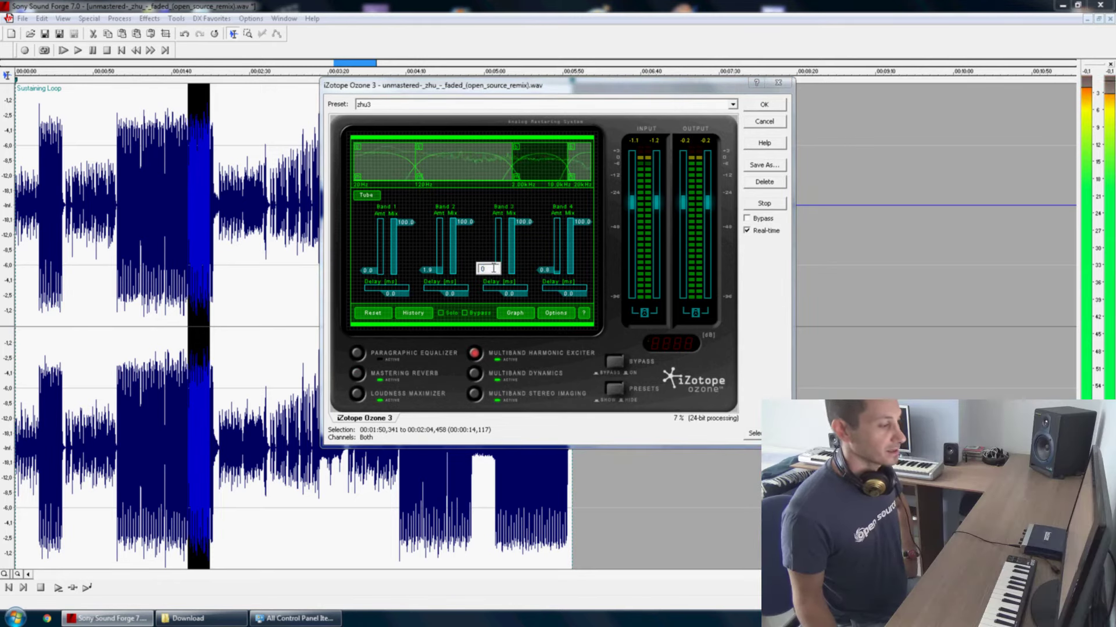
pyautogui.press('BackSpace')
pyautogui.write('5')
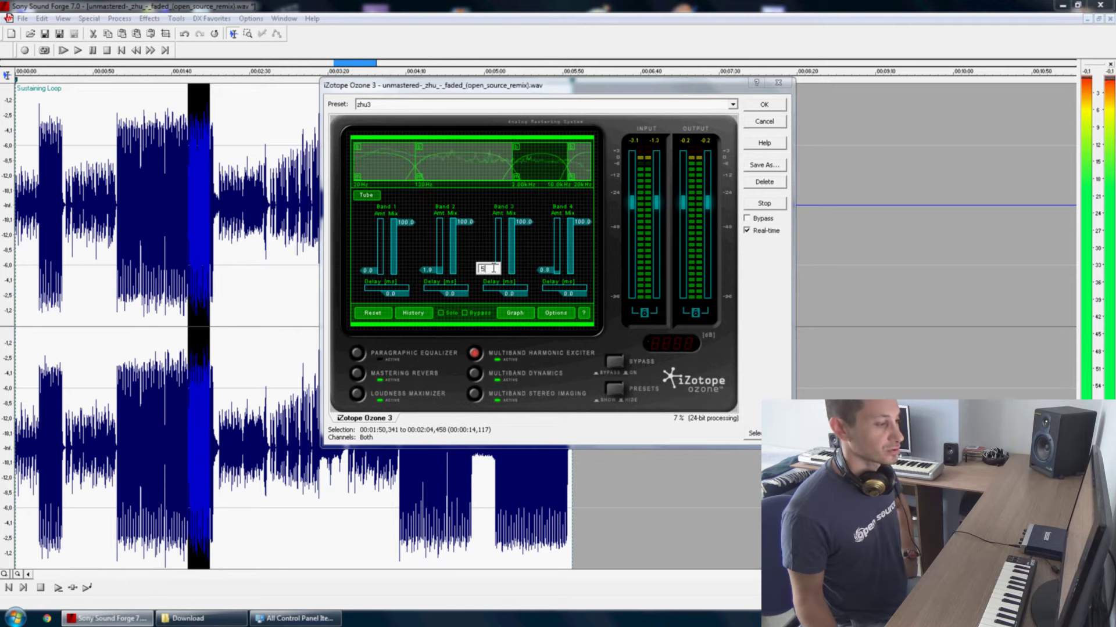
pyautogui.press('Return')
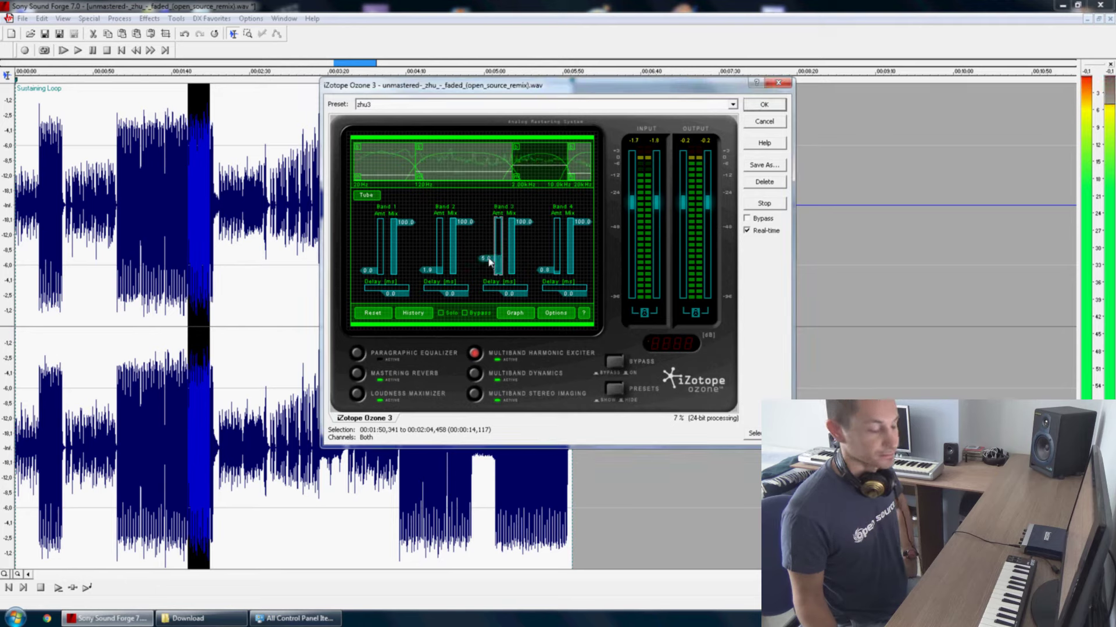
pyautogui.doubleClick(490, 262)
pyautogui.write('3')
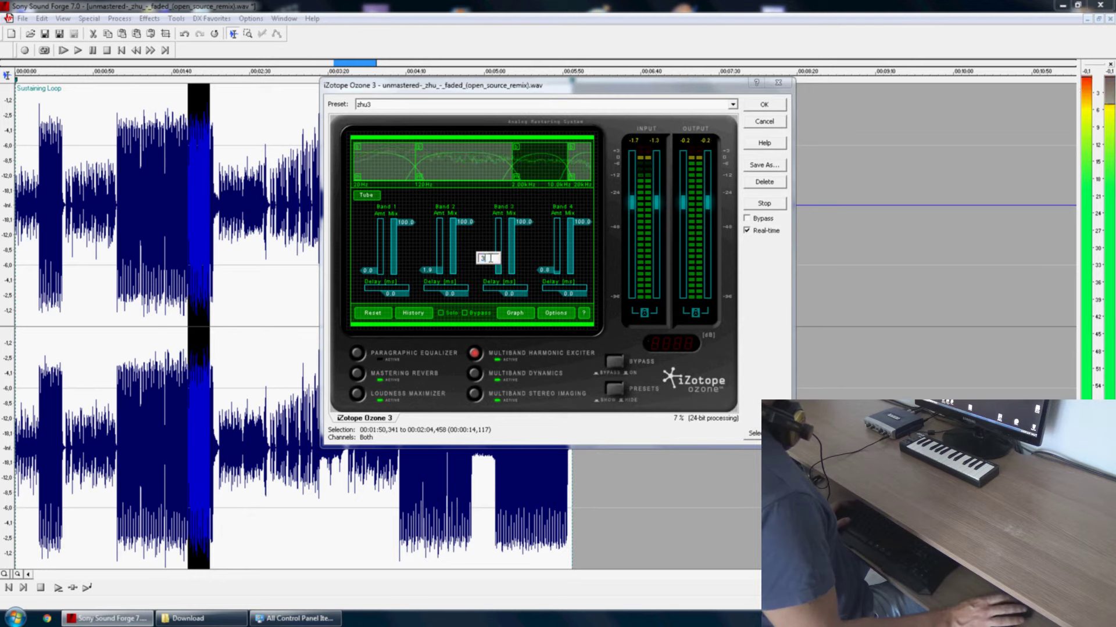
pyautogui.press('Return')
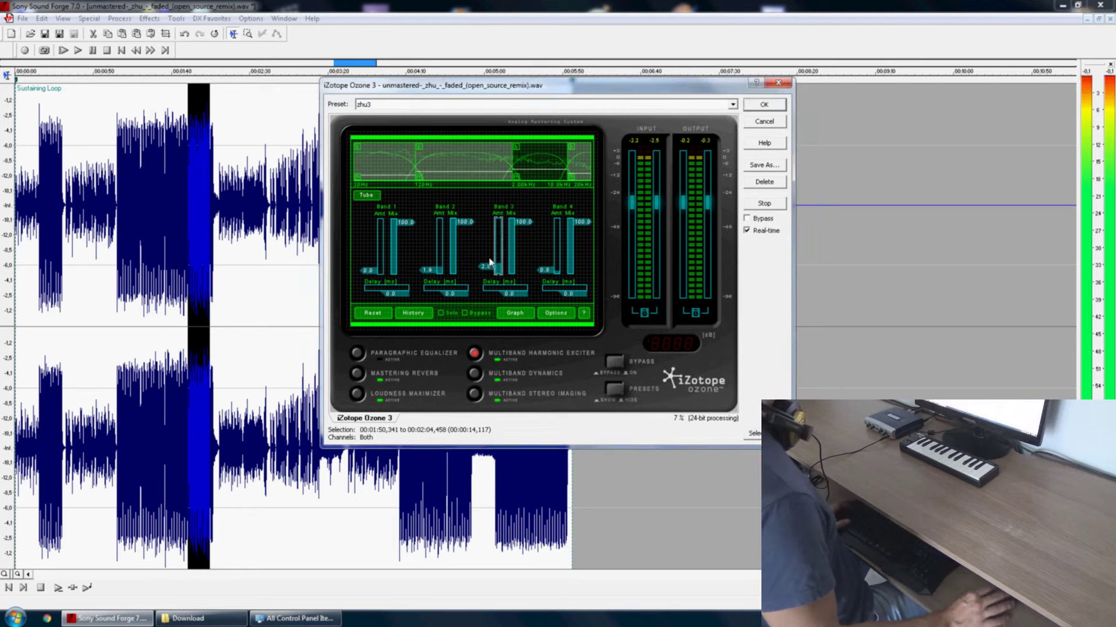
# Try the harmonic exciter's band 2 amount at 6, and reduce it to 2
pyautogui.doubleClick(428, 270)
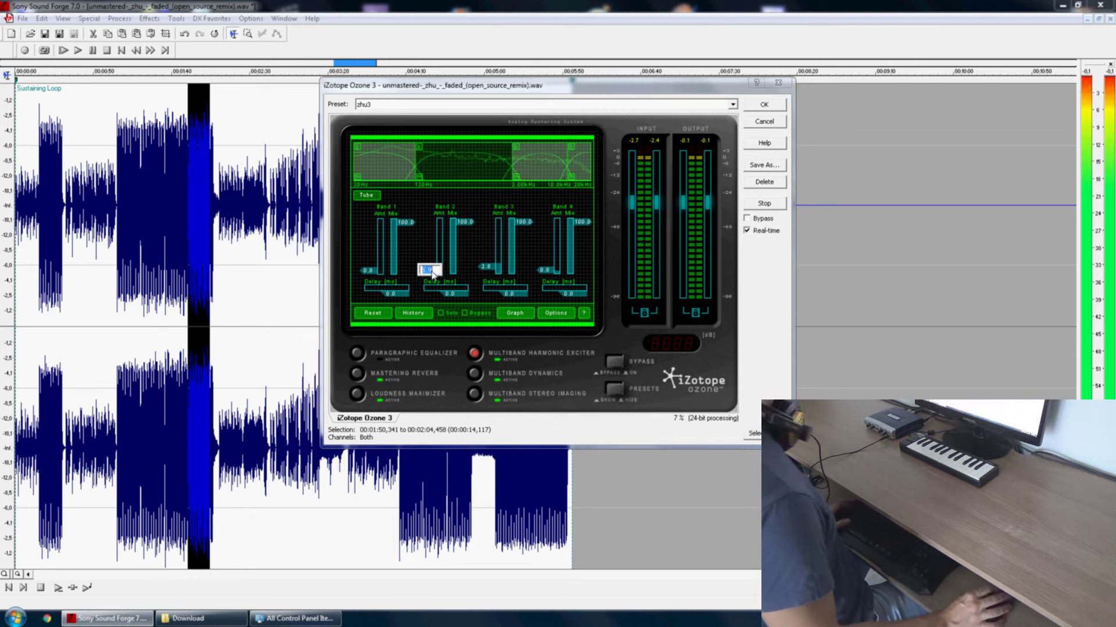
pyautogui.write('9')
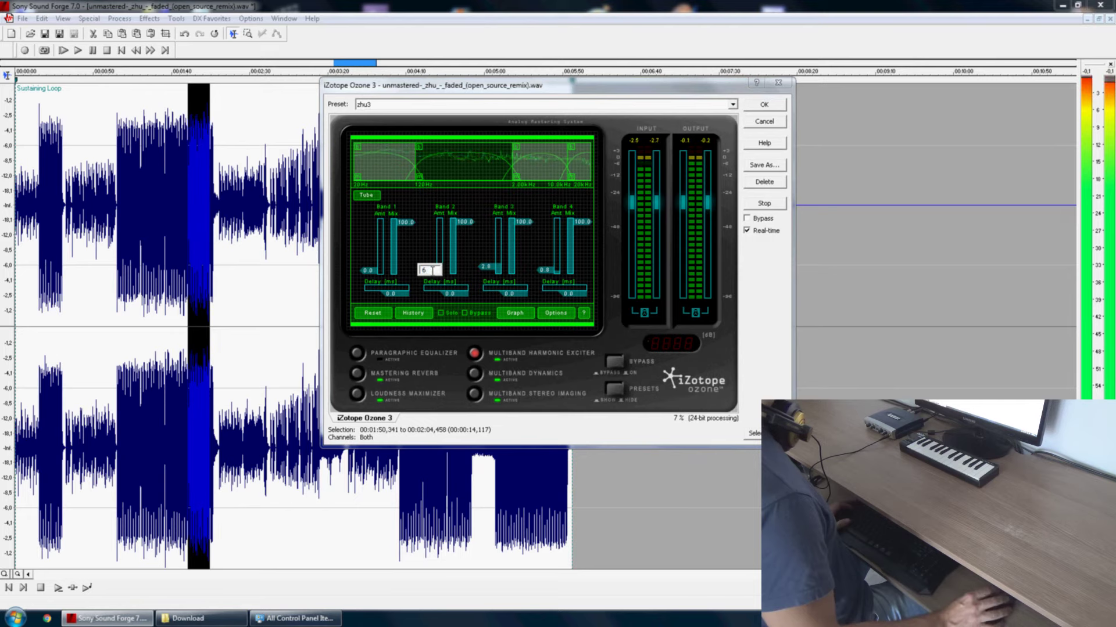
pyautogui.press('Return')
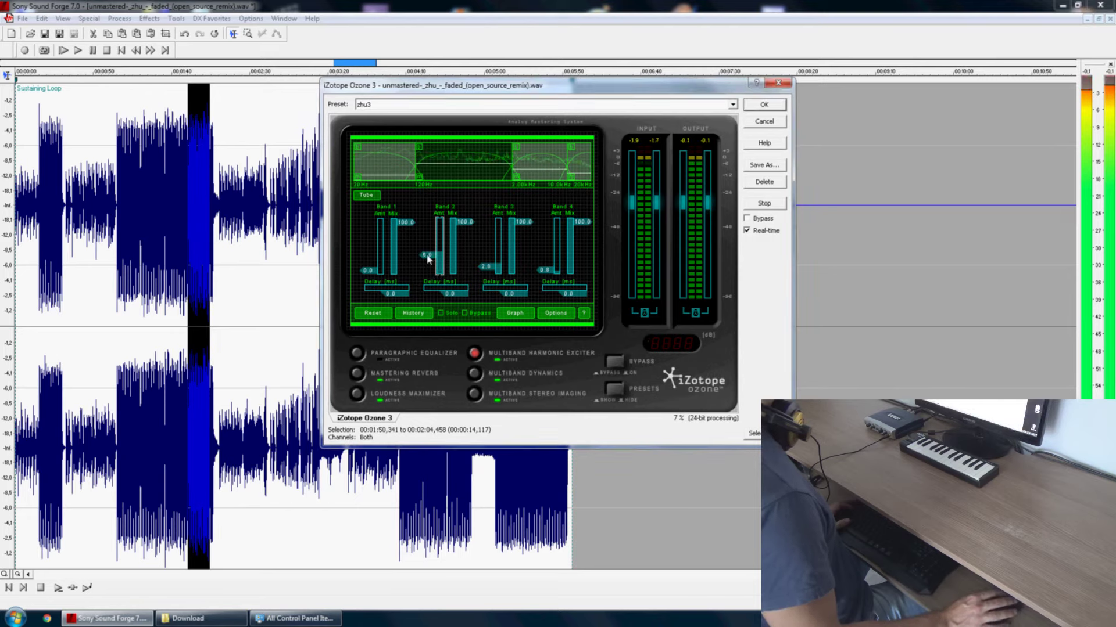
pyautogui.doubleClick(427, 255)
pyautogui.write('2')
pyautogui.press('Return')
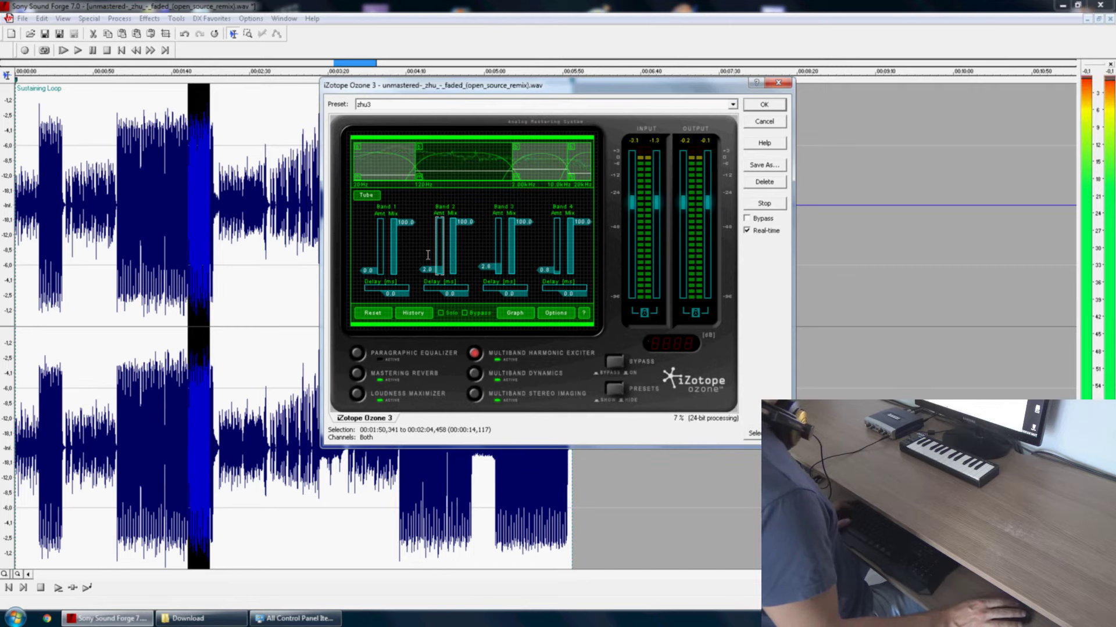
# Restart the preview and compare the selected passage with the plug-in bypassed and active
pyautogui.click(762, 219)
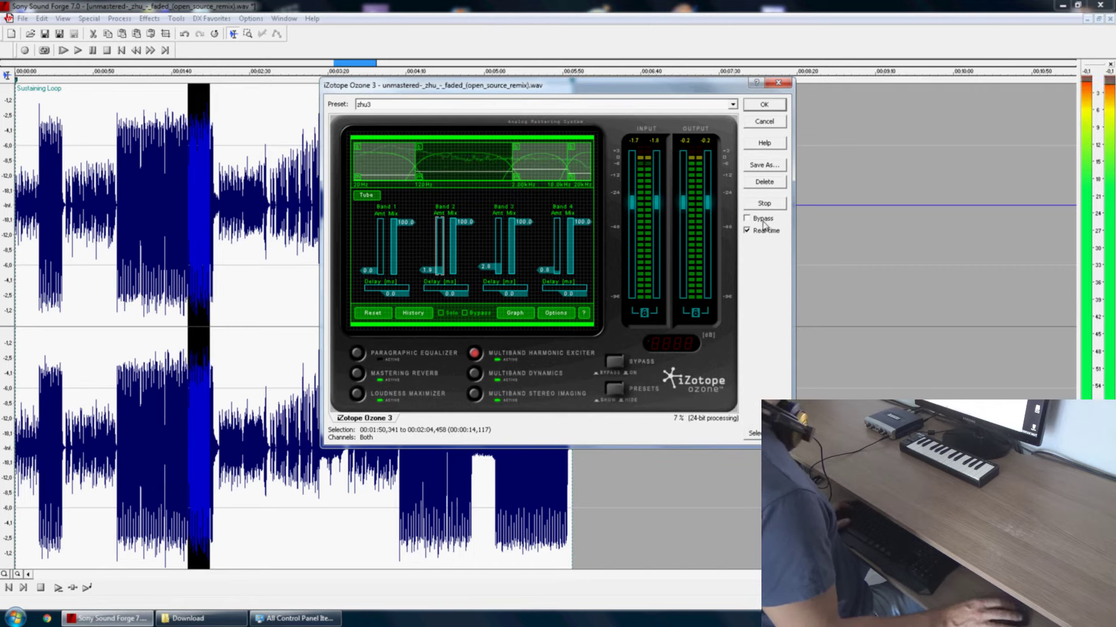
pyautogui.click(765, 205)
pyautogui.click(765, 208)
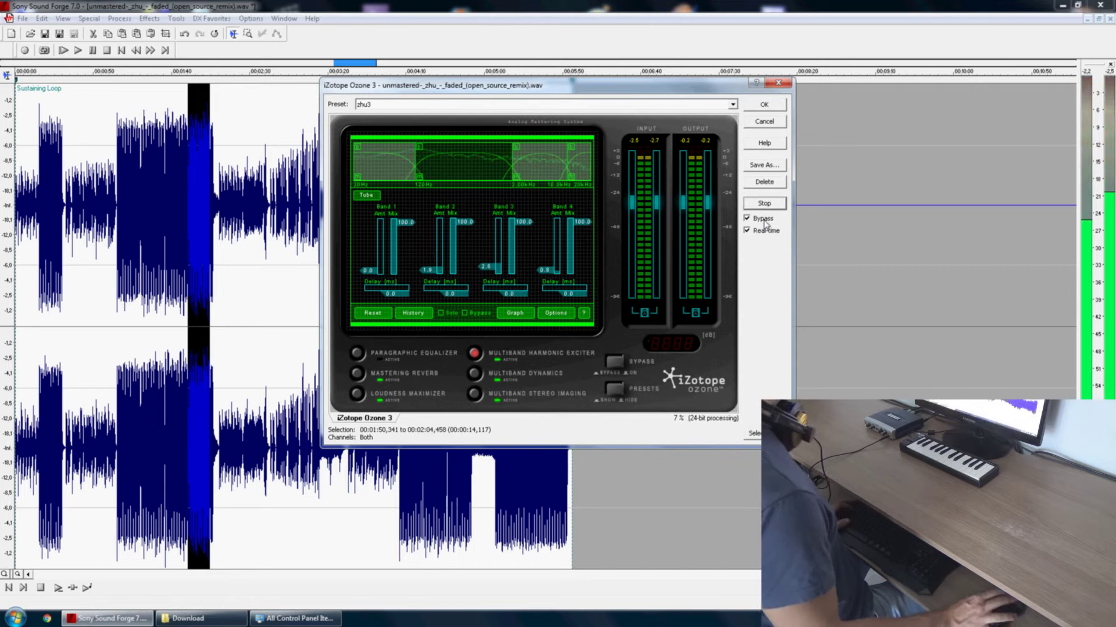
pyautogui.click(764, 220)
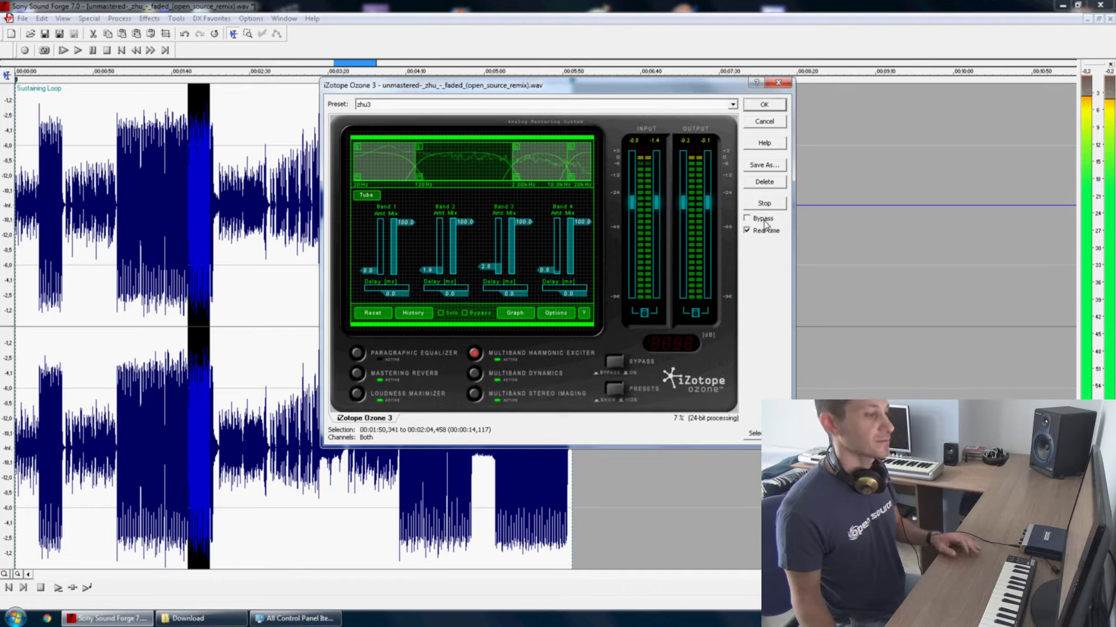
# Select the entire track and process it with Ozone 3
pyautogui.moveTo(574, 331); pyautogui.dragTo(13, 317)
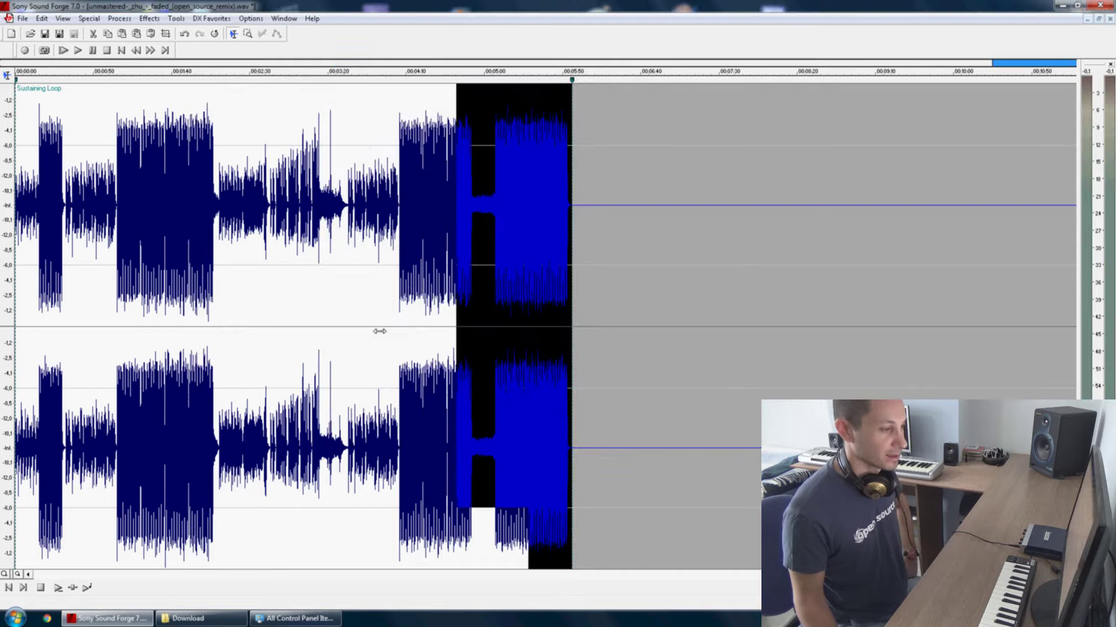
pyautogui.click(212, 20)
pyautogui.moveTo(238, 76)
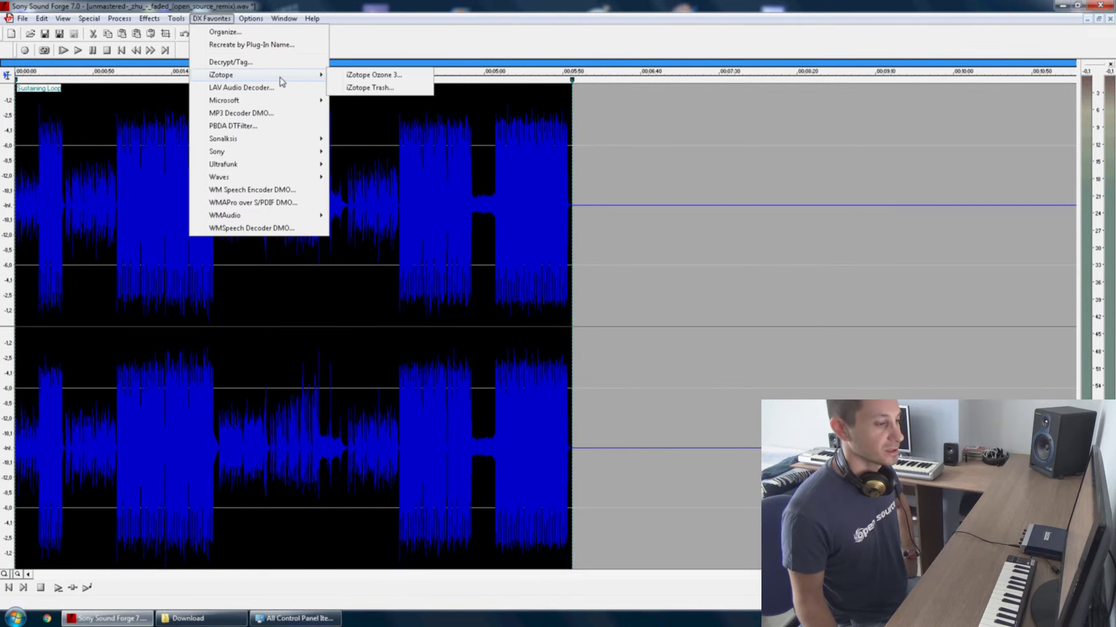
pyautogui.click(372, 75)
pyautogui.press('Return')
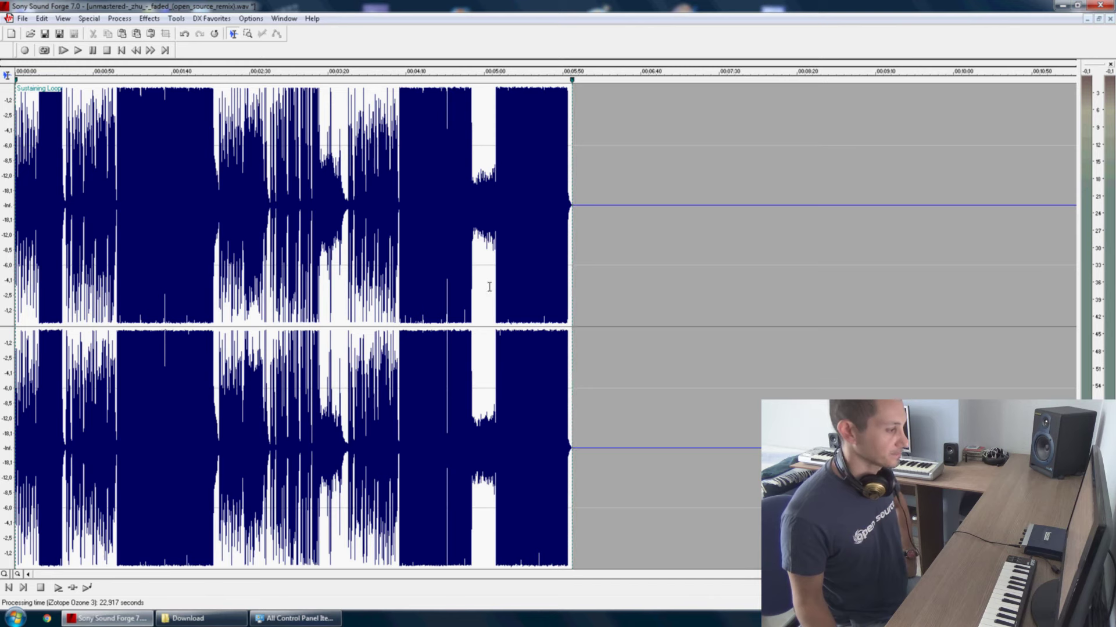
# Play the mastered track twice from the quieter section before the fourth-minute loud part, stopping playback each time
pyautogui.click(482, 283)
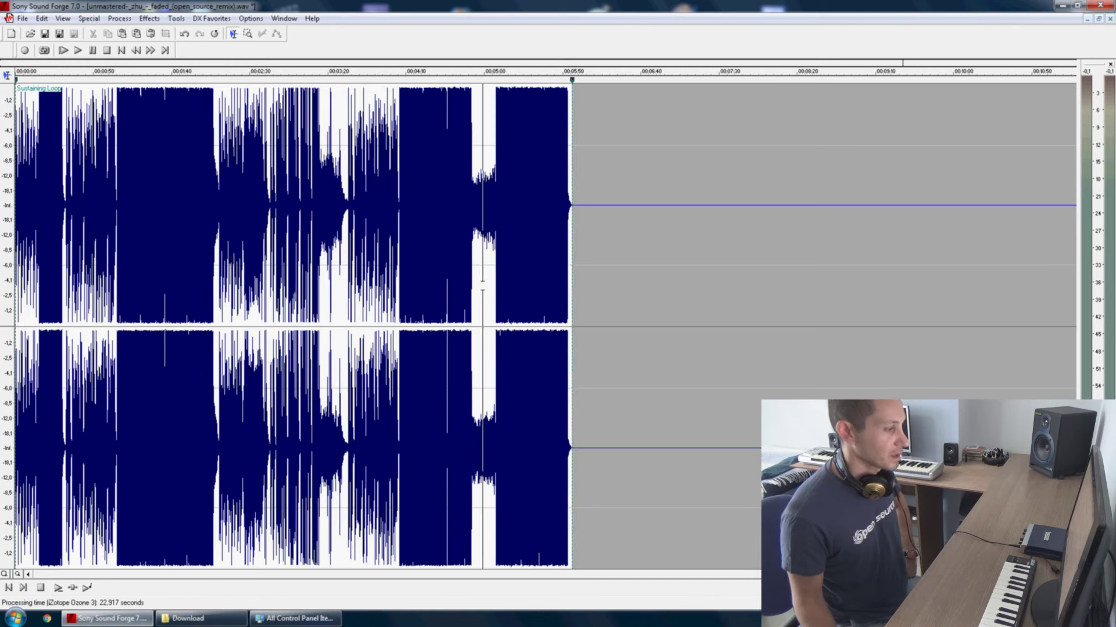
pyautogui.click(380, 287)
pyautogui.press('space')
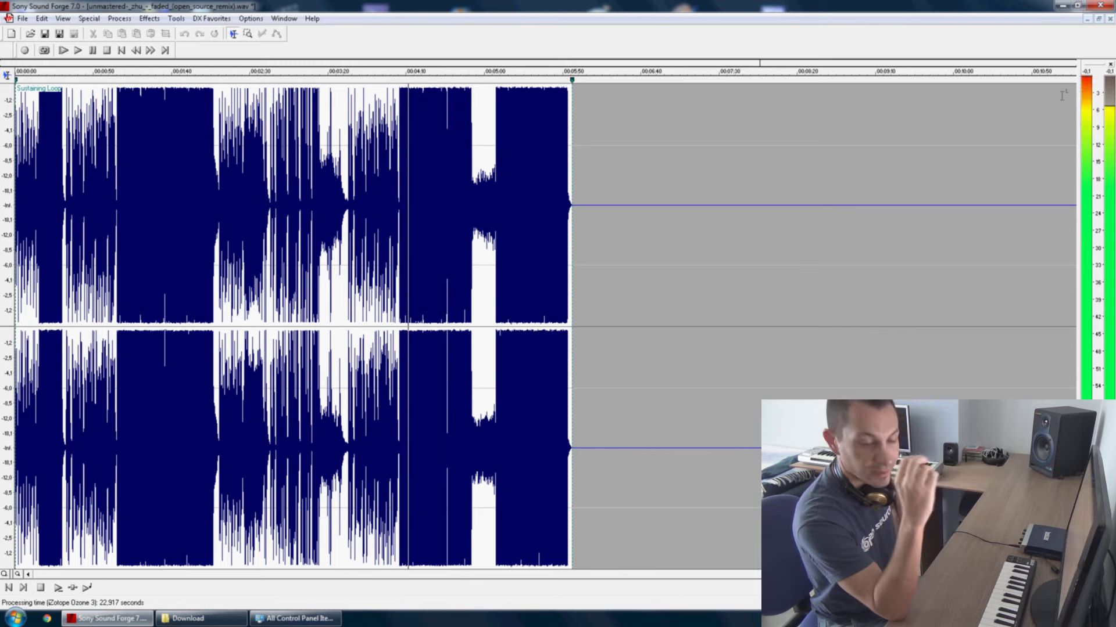
pyautogui.click(109, 51)
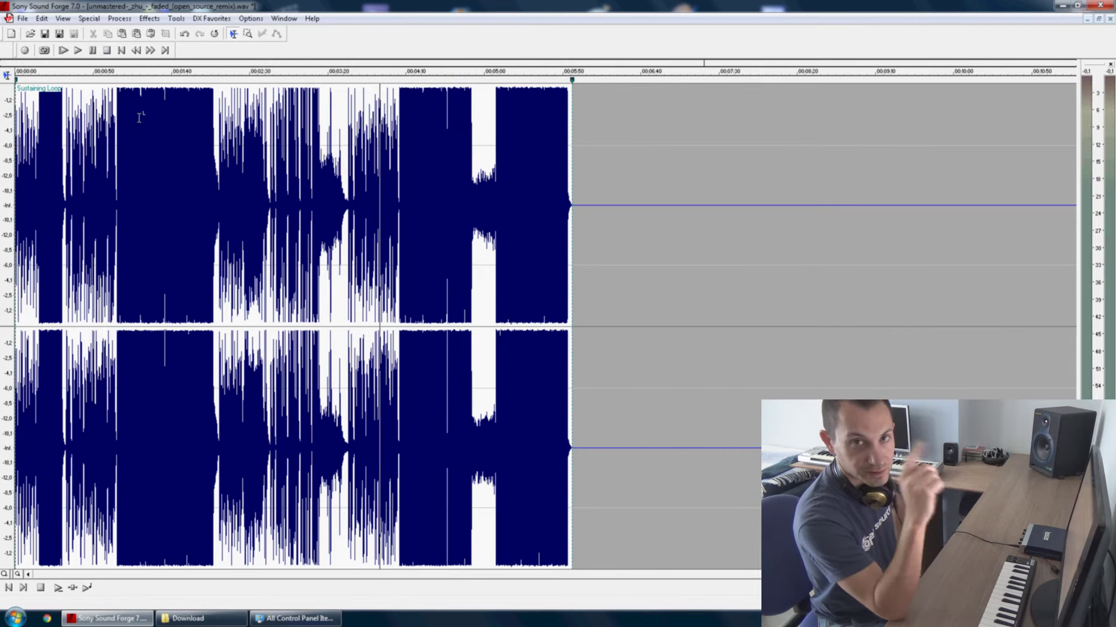
pyautogui.press('space')
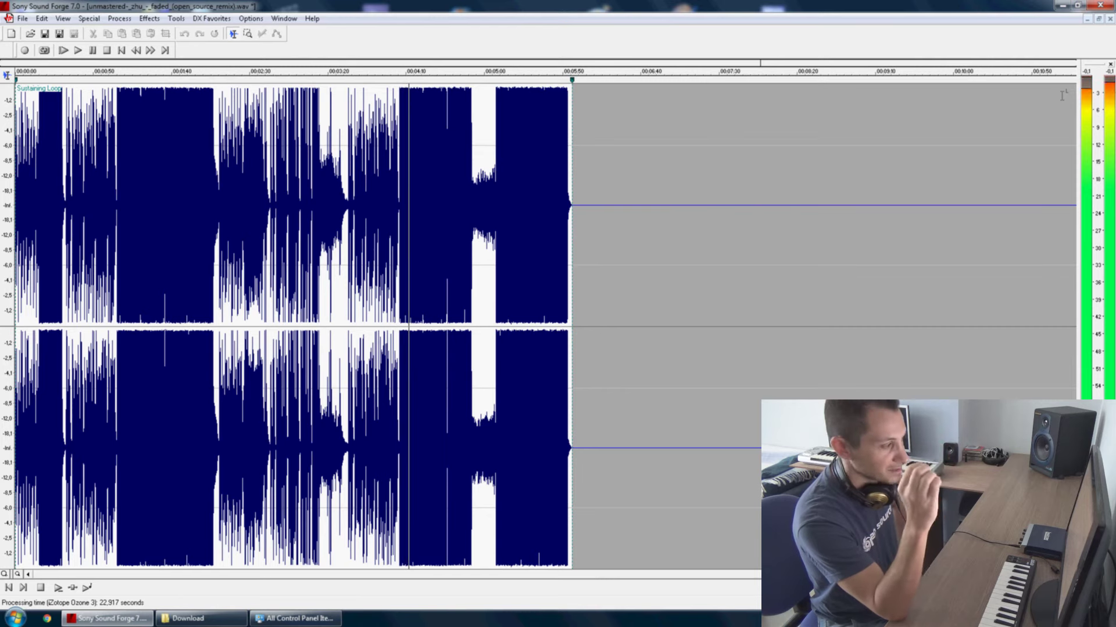
pyautogui.click(108, 51)
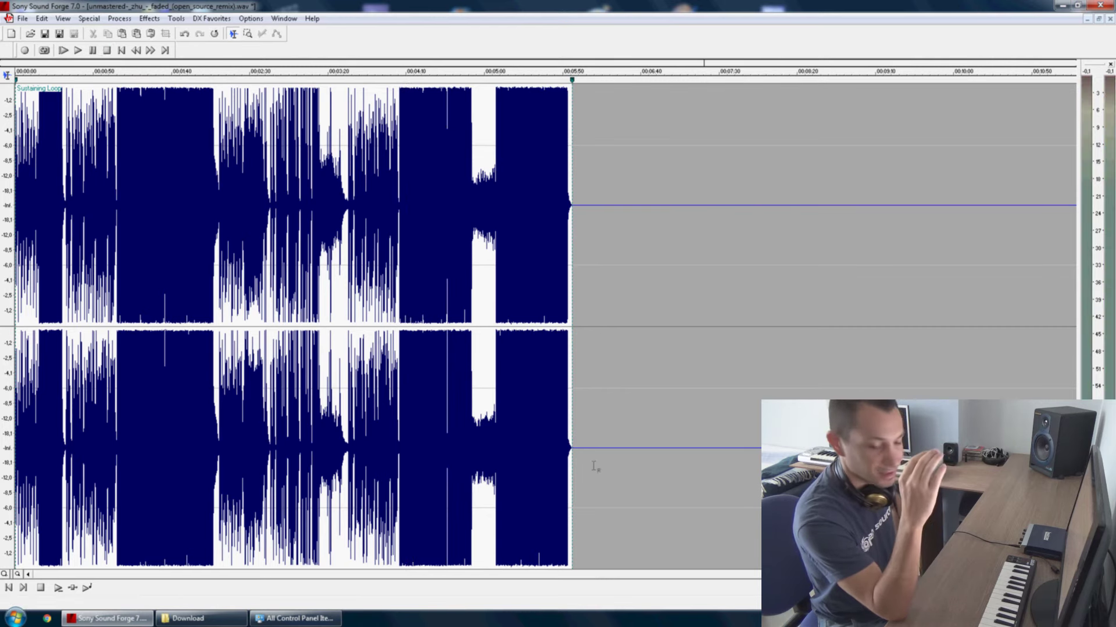